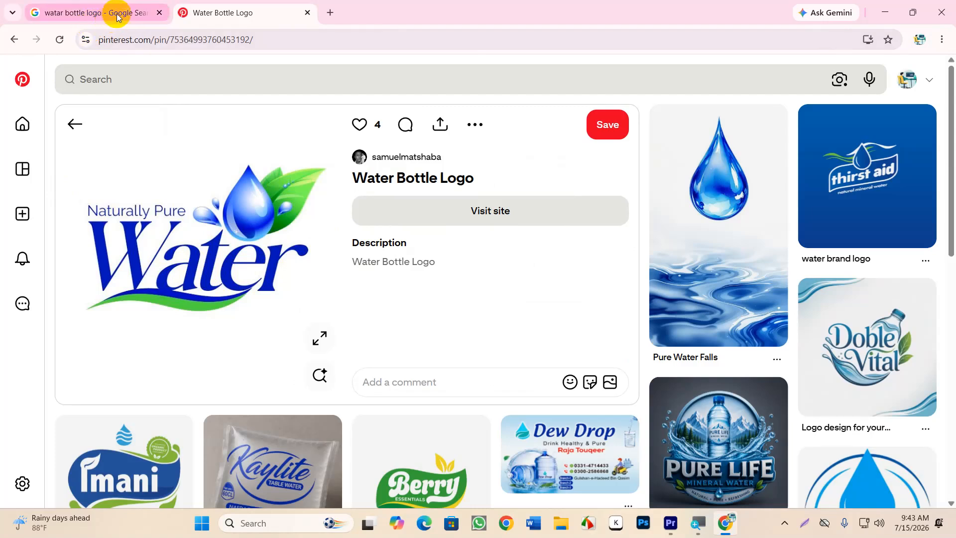
Open Google Drive's My Drive in a new browser tab and go into the "01. Premiere Pro The Magic" folder.
click(329, 10)
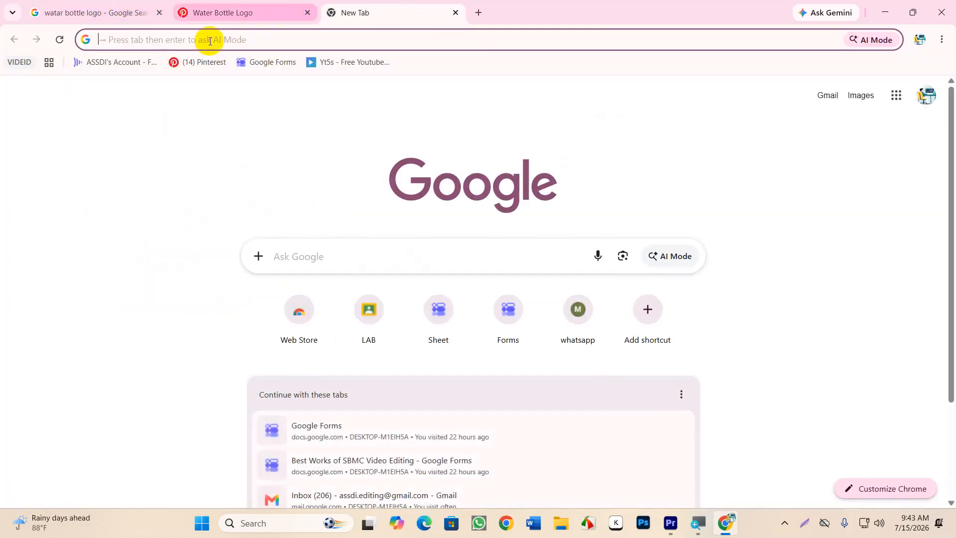
click(126, 41)
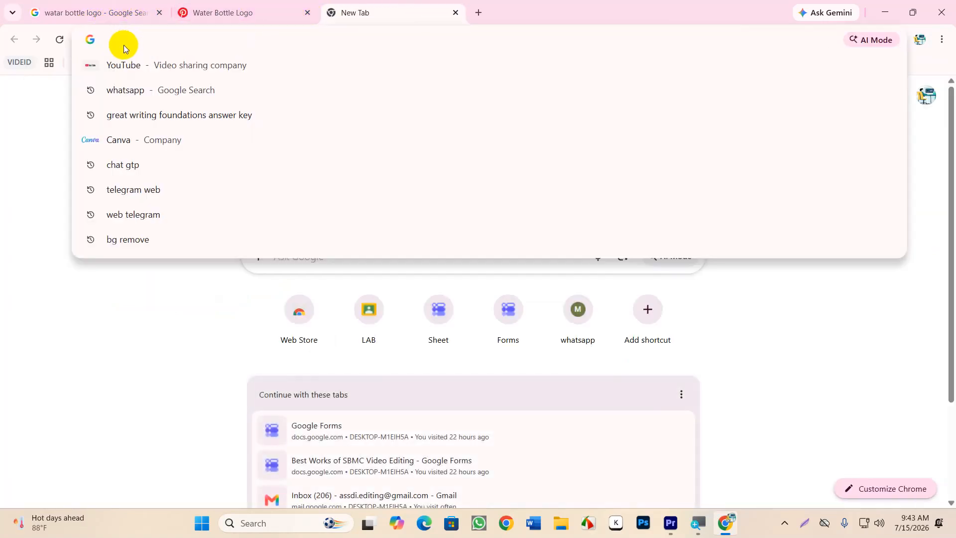
text(drive.google.com/drive/my-drive)
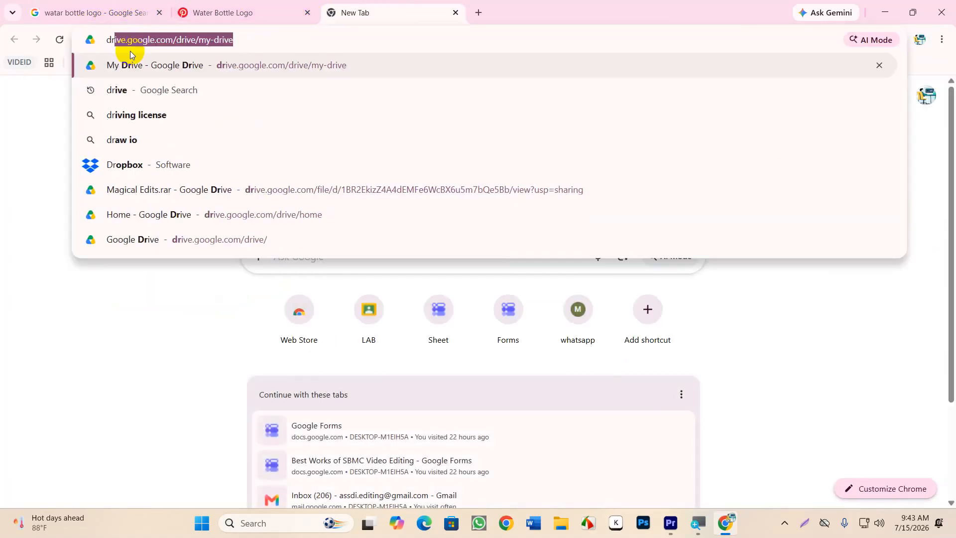
click(135, 64)
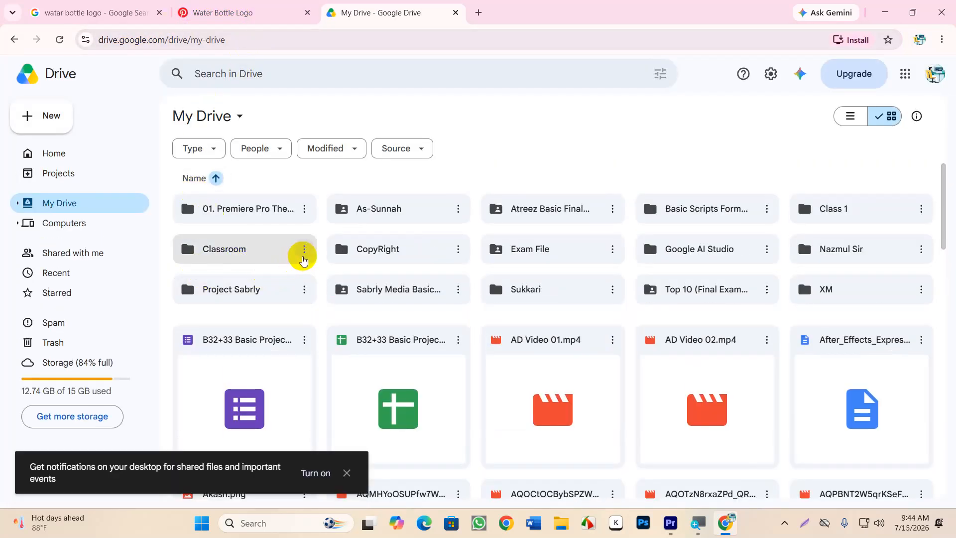
double_click(250, 210)
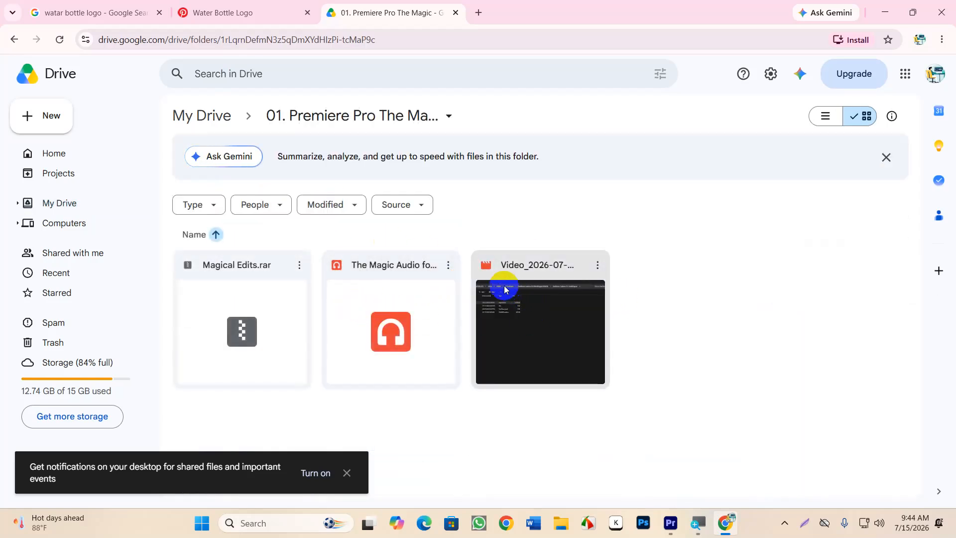
Download the "The Magic Audio for AD (Winter Season)" file and close the browser.
click(448, 266)
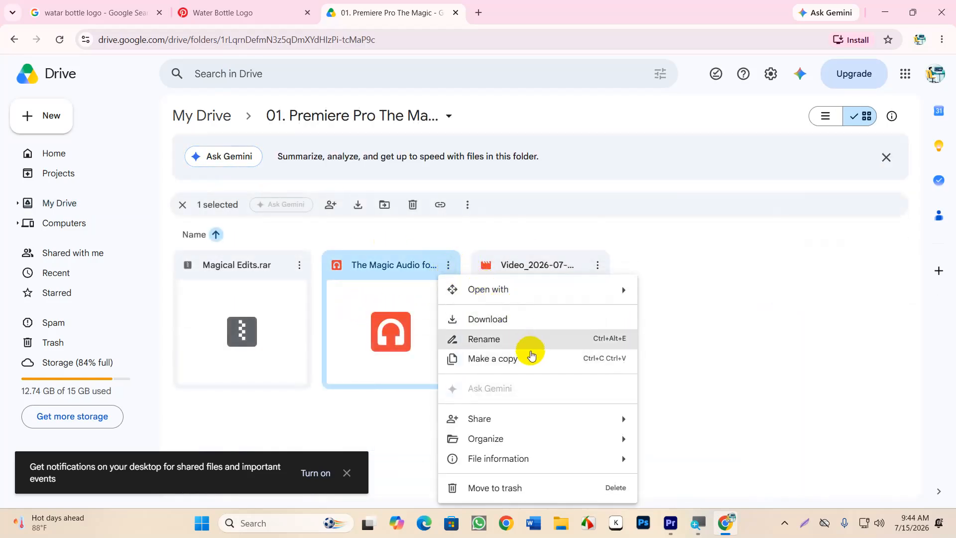
click(490, 315)
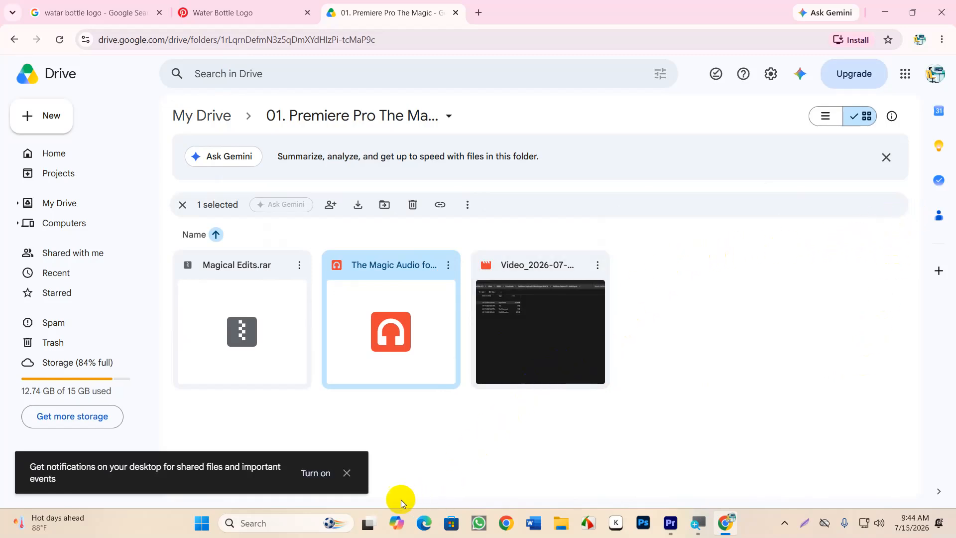
mouse_move(782, 90)
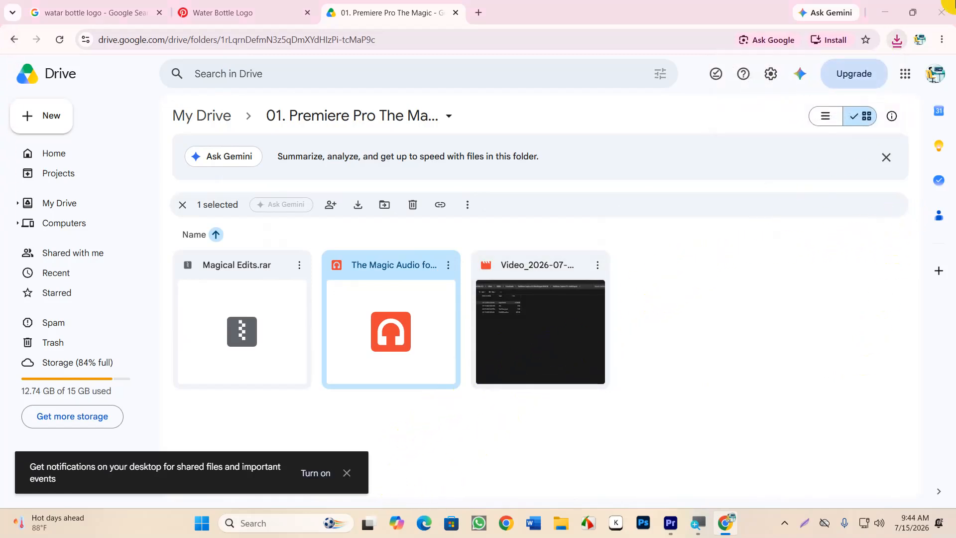
click(942, 13)
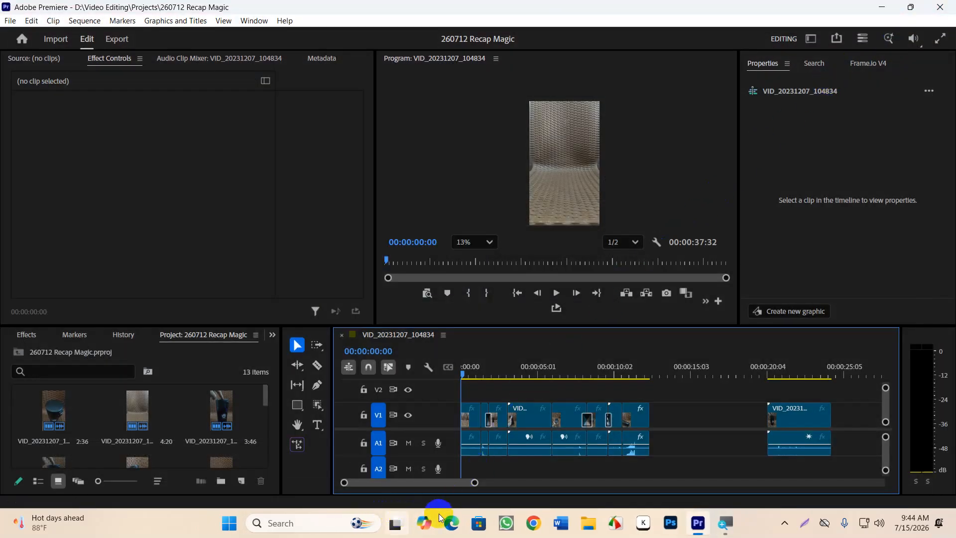
Add "The Magic Audio for AD (Winter Season)" from the Downloads folder to audio track A2 at the start of the Premiere sequence.
click(595, 527)
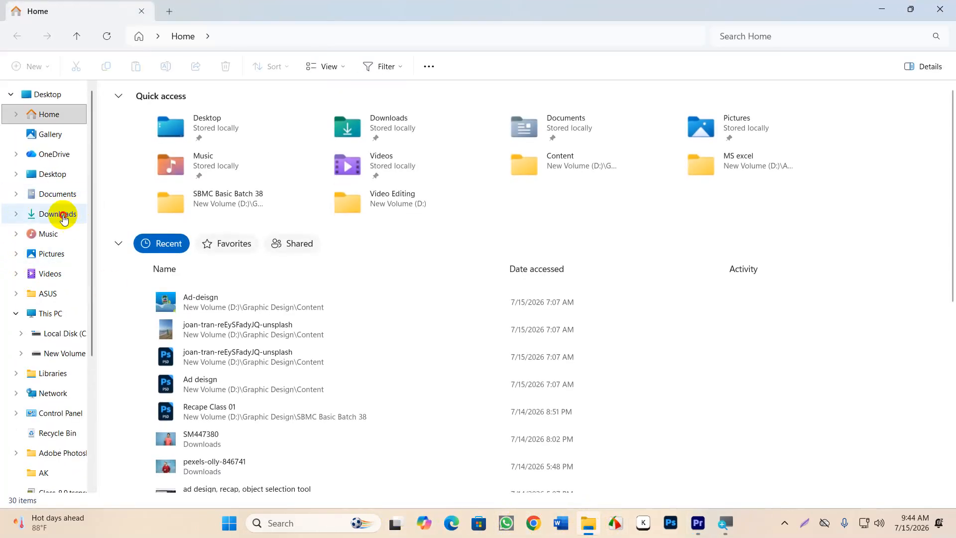
click(63, 218)
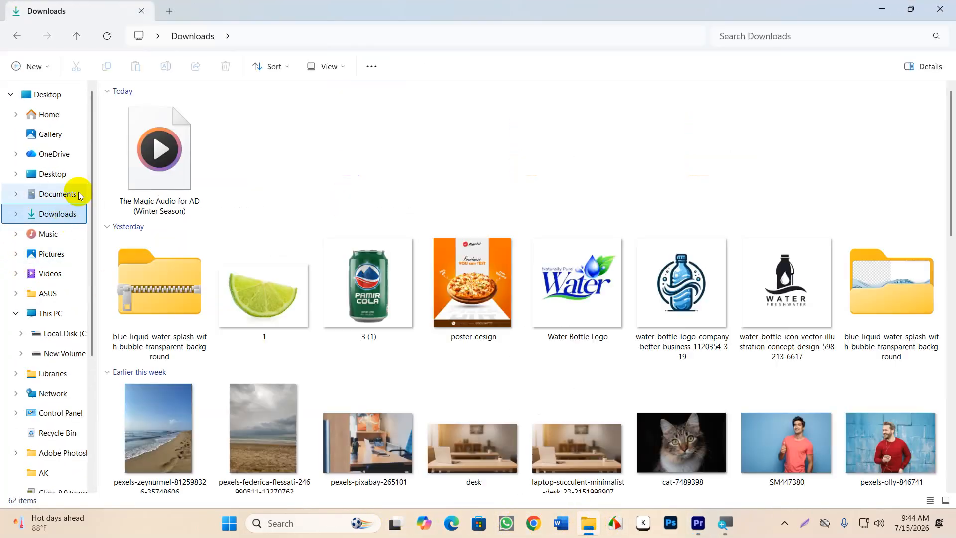
click(133, 188)
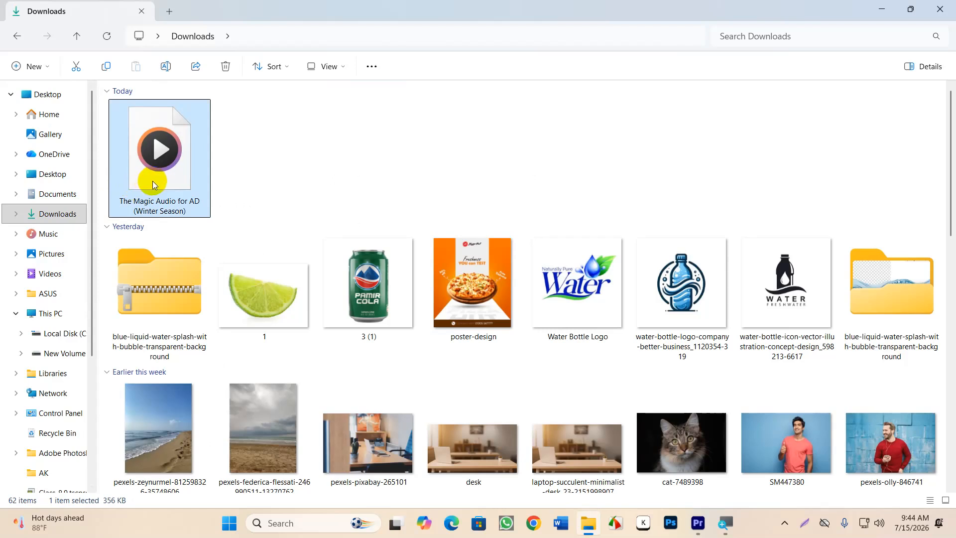
click(589, 107)
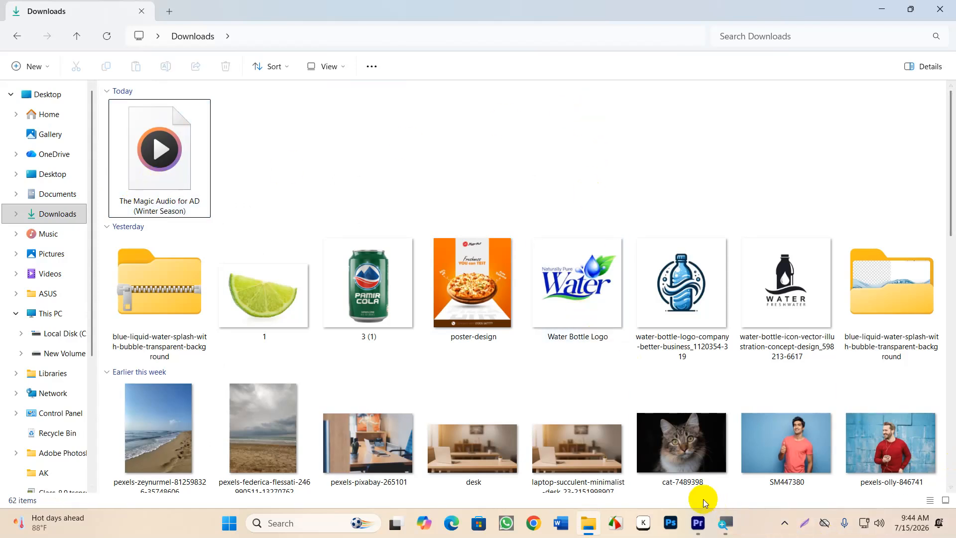
drag(182, 190, 478, 466)
drag(515, 379, 454, 380)
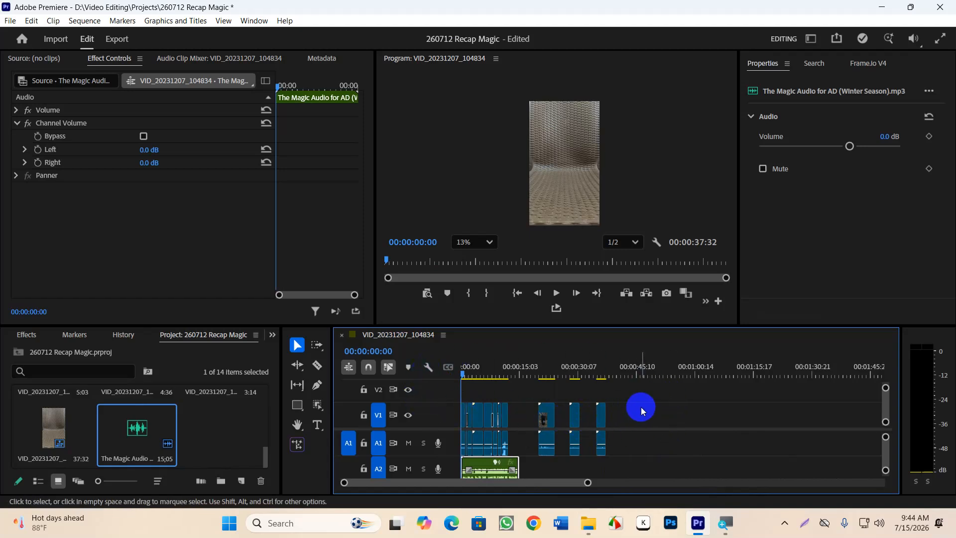
Review the sequence clips against the newly added audio and return the playhead to the start.
scroll(561, 416, up, 3)
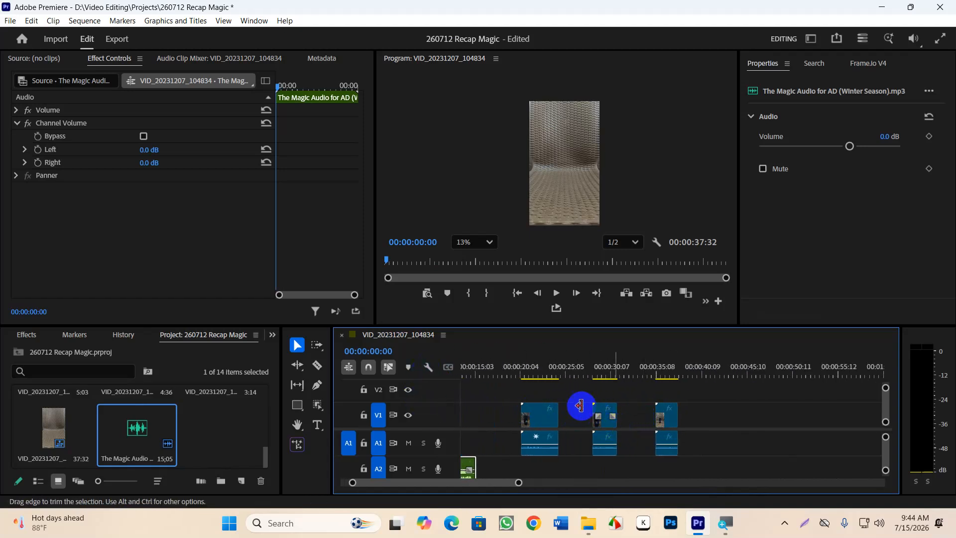
drag(557, 378, 503, 386)
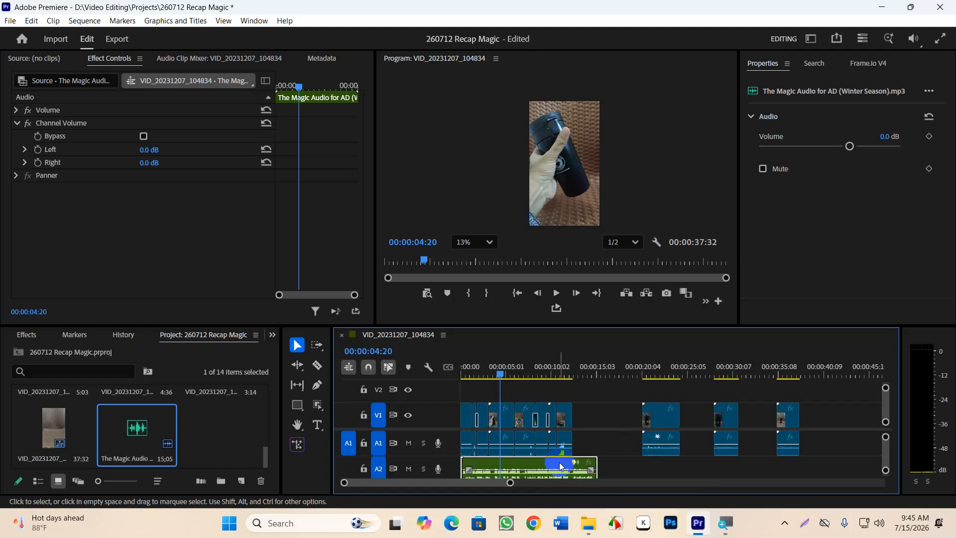
key(minus)
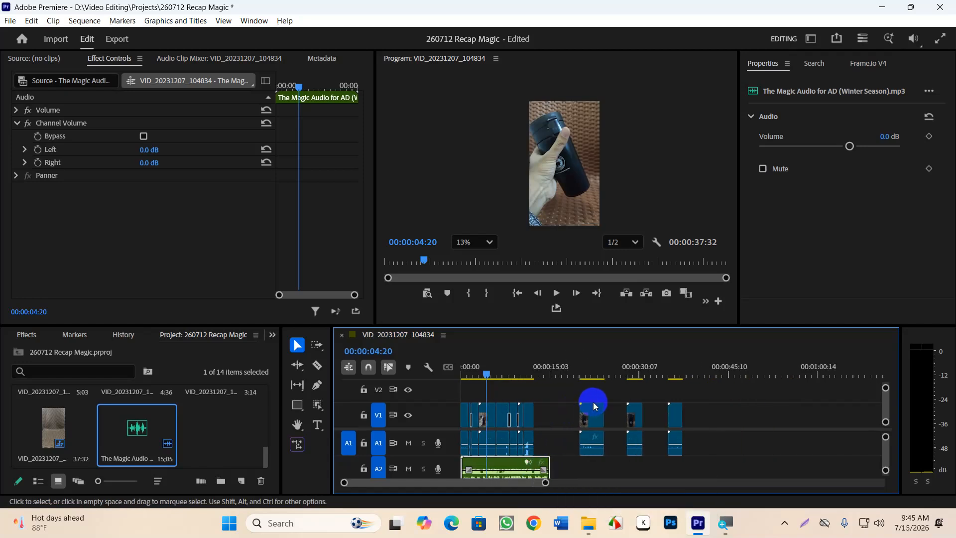
key(minus)
key(Home)
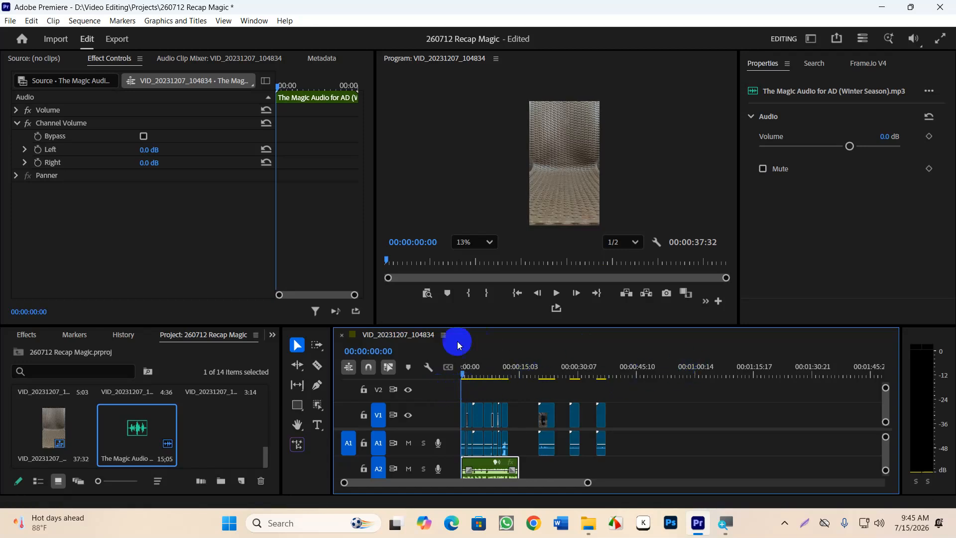
Import the Pamir Cola can image "3 (1)" from the Downloads folder into the project.
scroll(196, 431, up, 5)
scroll(152, 428, down, 4)
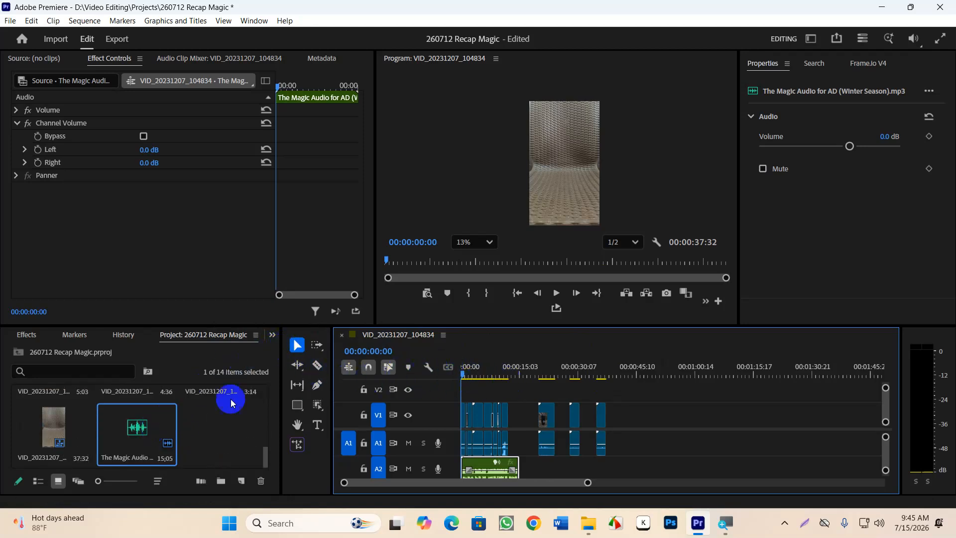
scroll(121, 431, up, 5)
scroll(117, 431, down, 4)
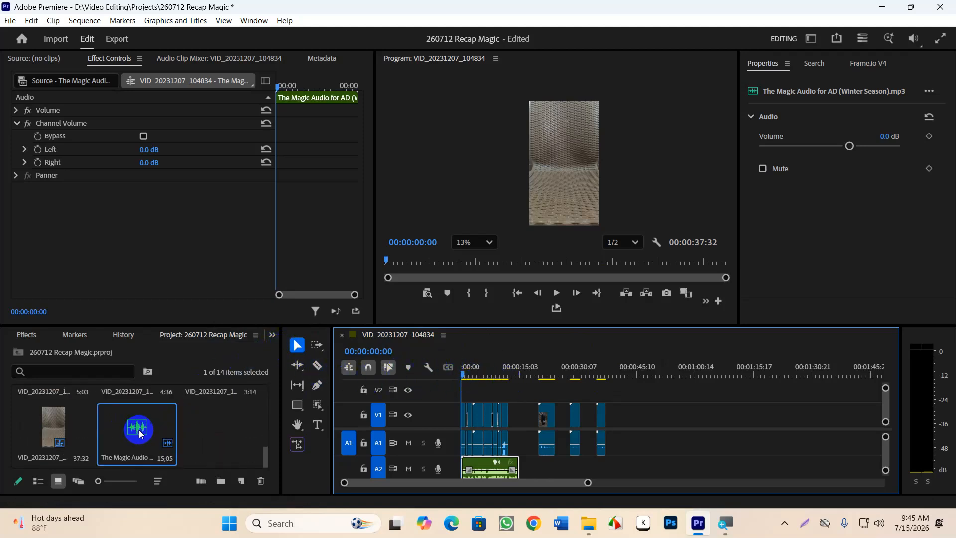
double_click(212, 433)
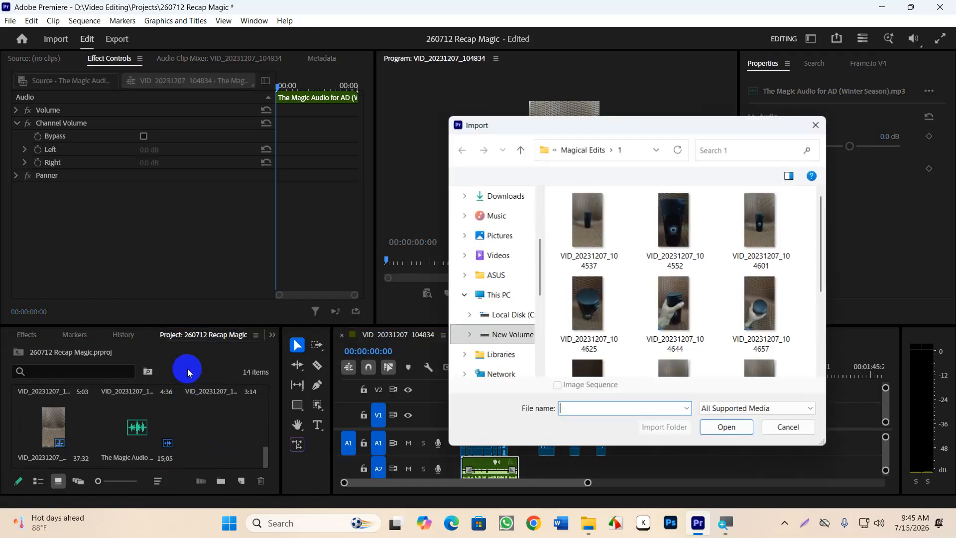
click(494, 197)
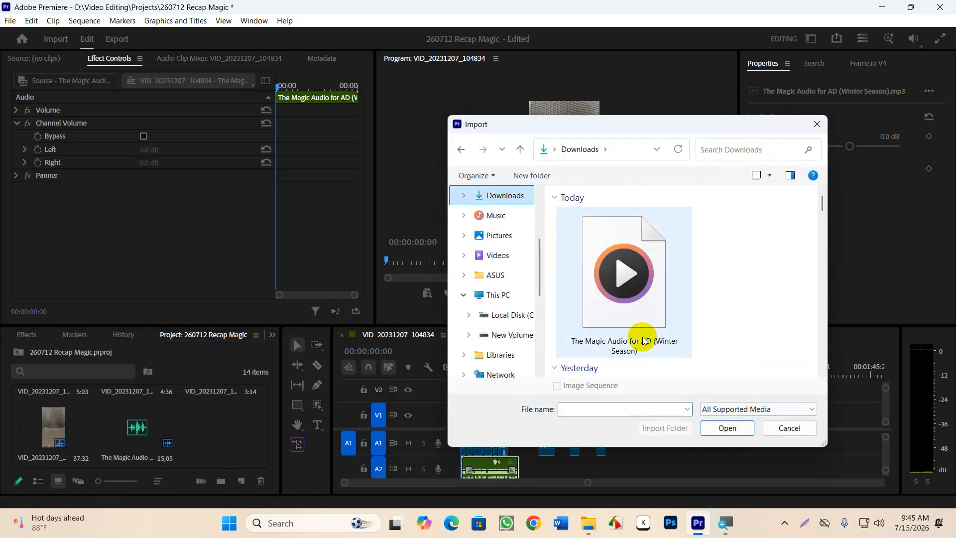
scroll(622, 338, down, 5)
scroll(622, 273, up, 1)
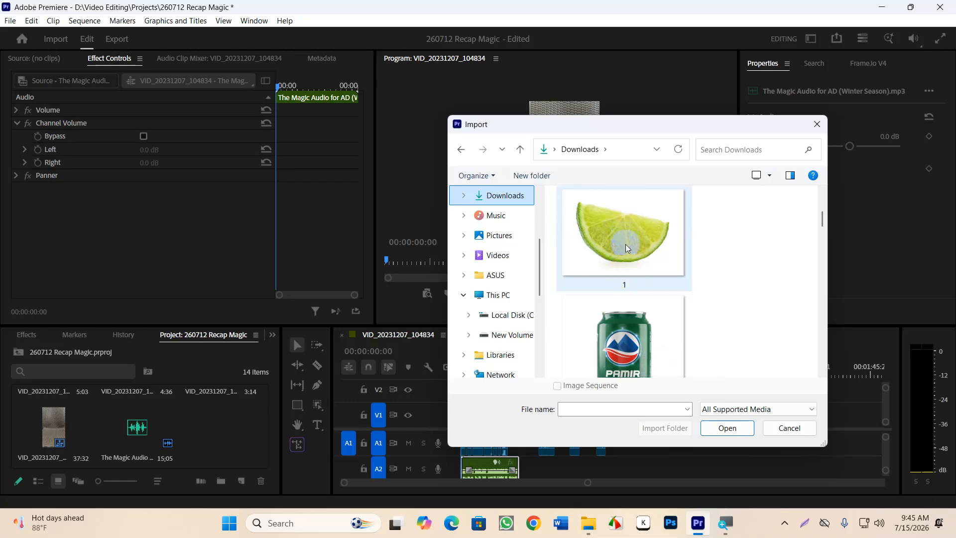
click(619, 335)
click(753, 429)
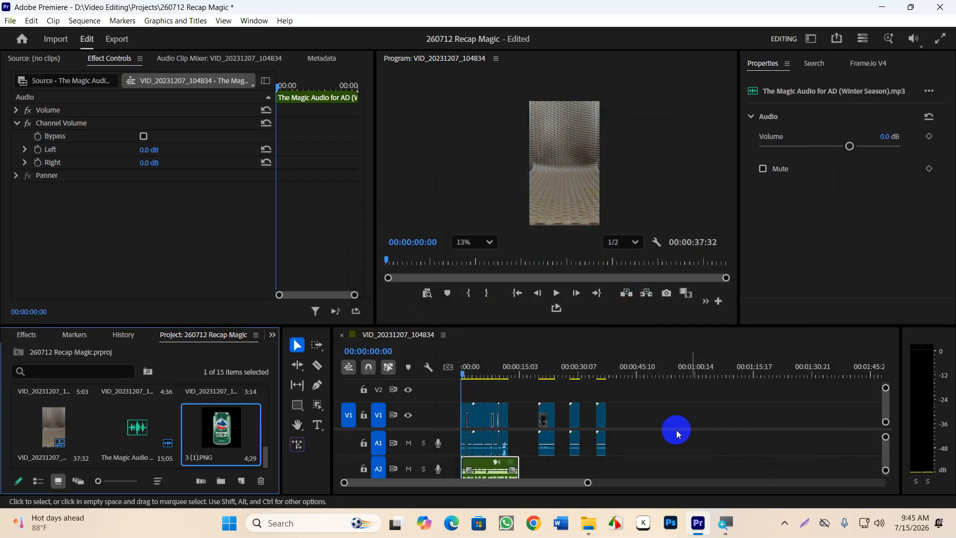
Place the 3 (1).PNG can image on video track V2 at the sequence start and preview it over the footage.
drag(212, 437, 462, 371)
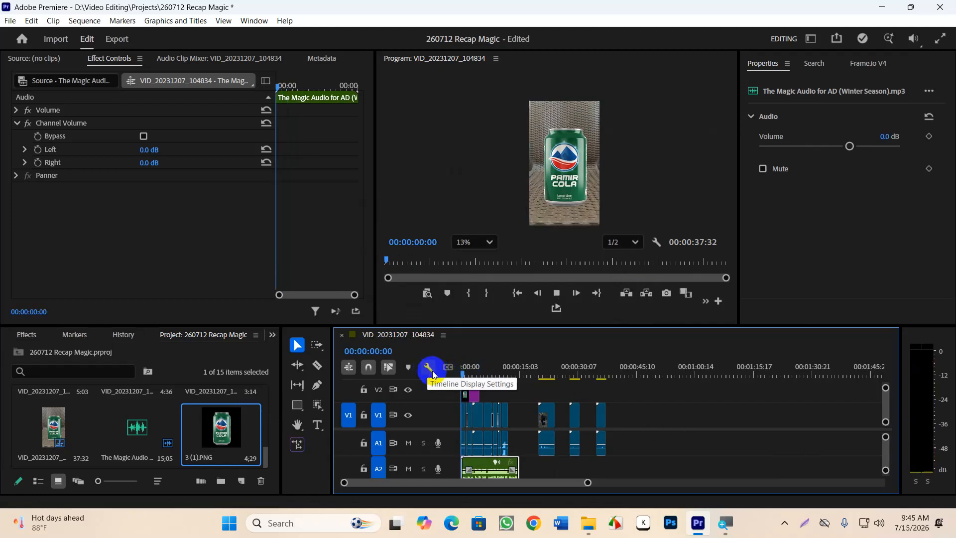
key(space)
key(space)
scroll(477, 400, up, 7)
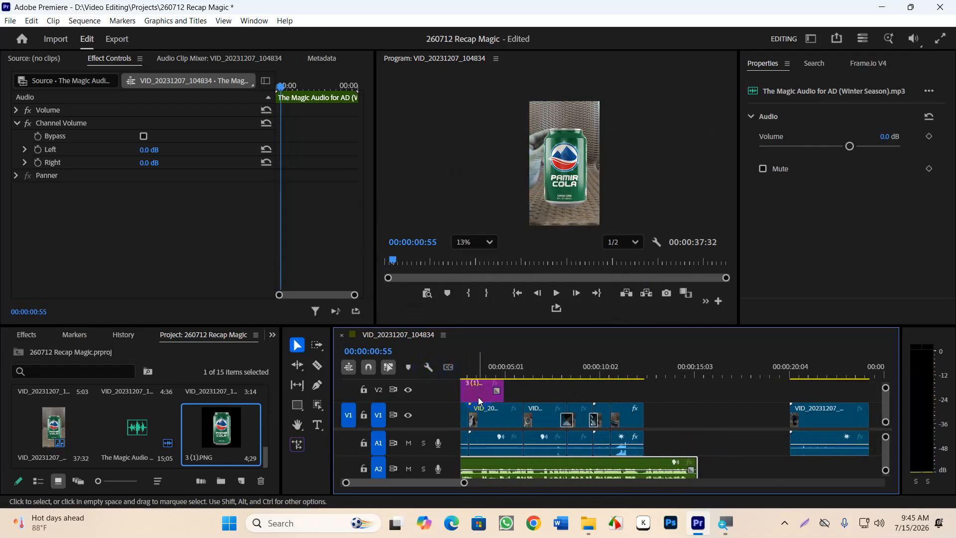
drag(591, 373, 419, 368)
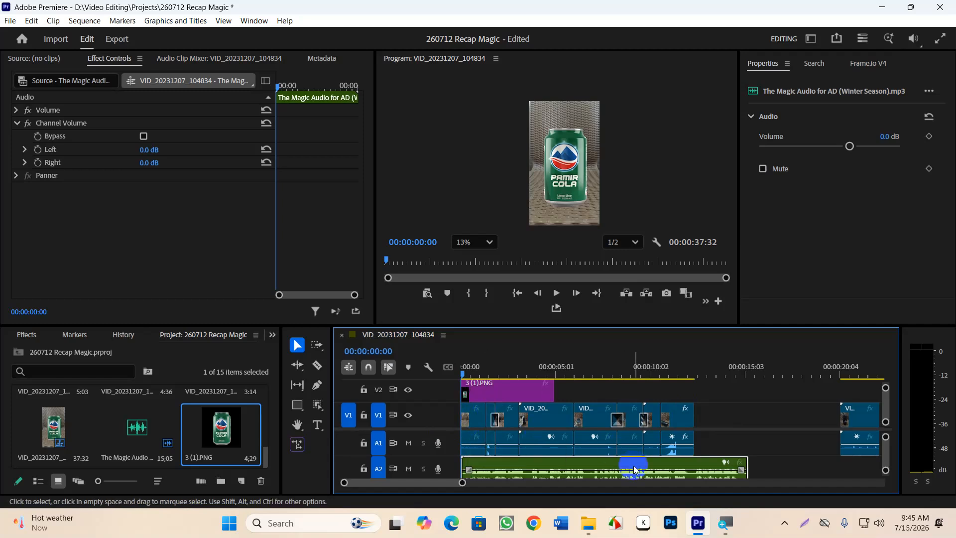
Delete the 3 (1).PNG image clip from video track V2.
click(510, 391)
key(Delete)
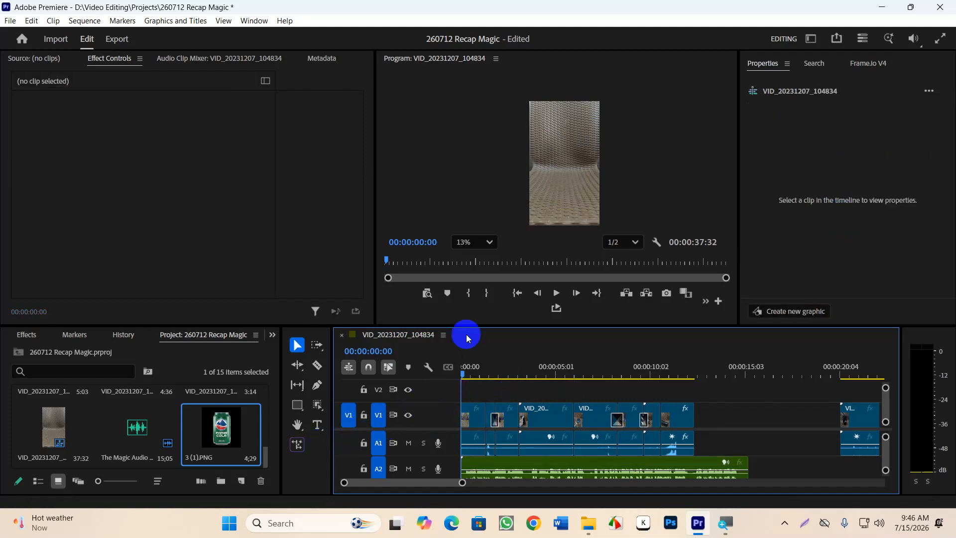
Switch the workspace layout from Editing to Vertical.
click(810, 39)
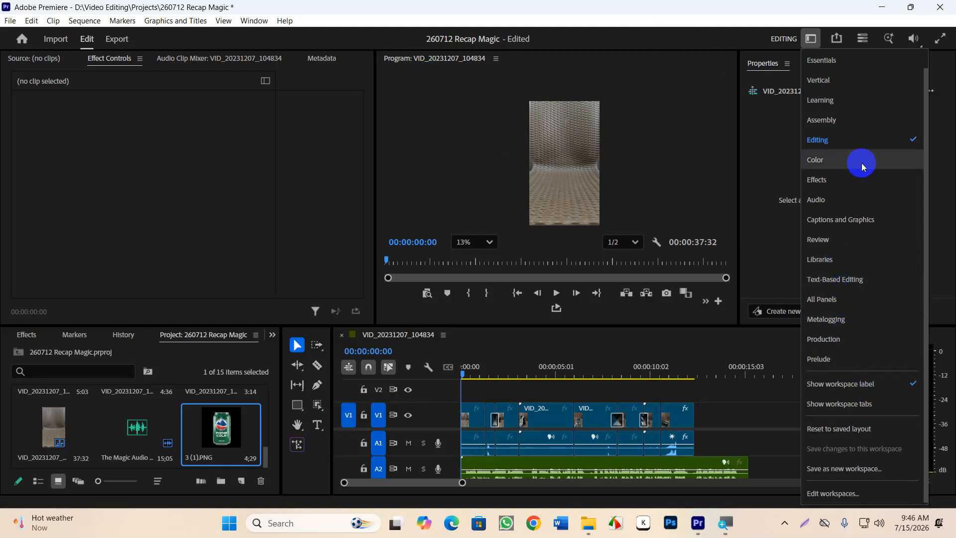
click(253, 22)
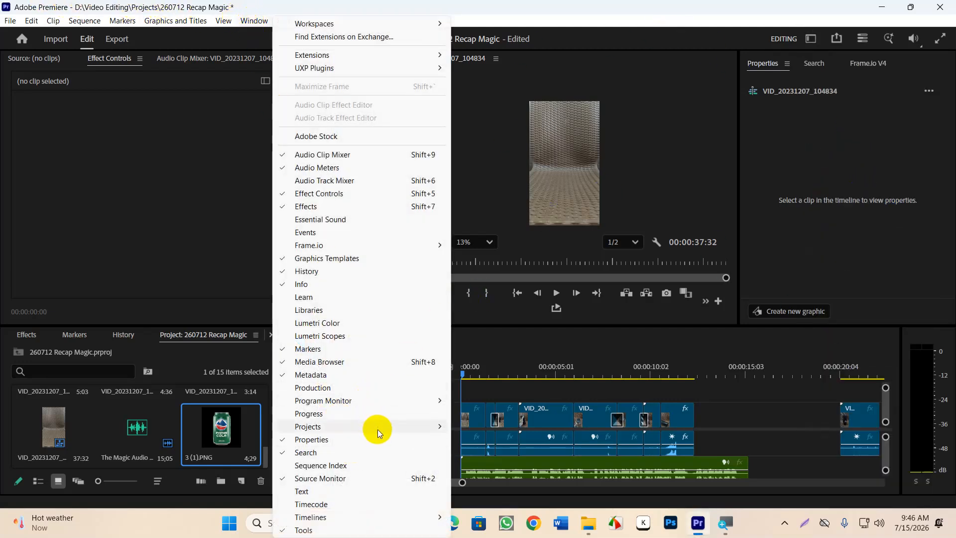
click(811, 43)
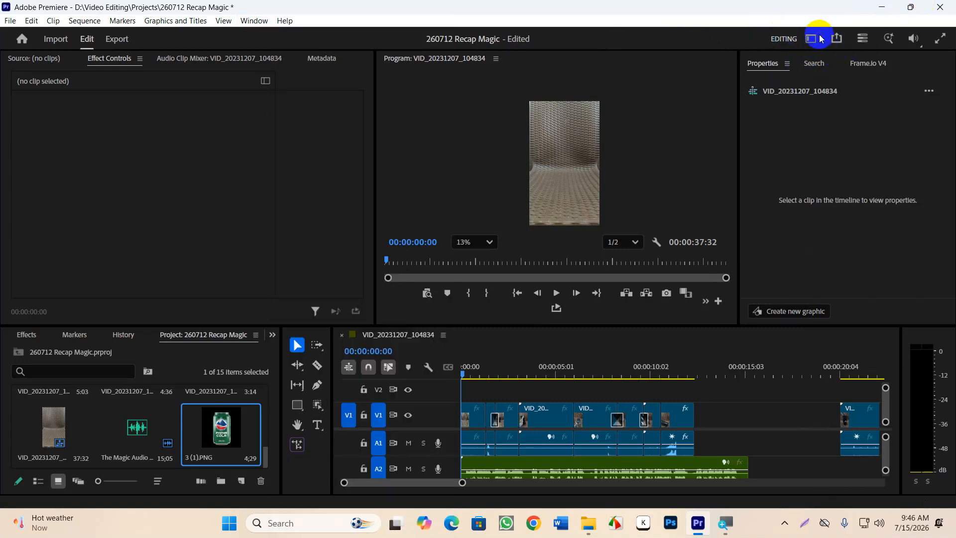
click(260, 24)
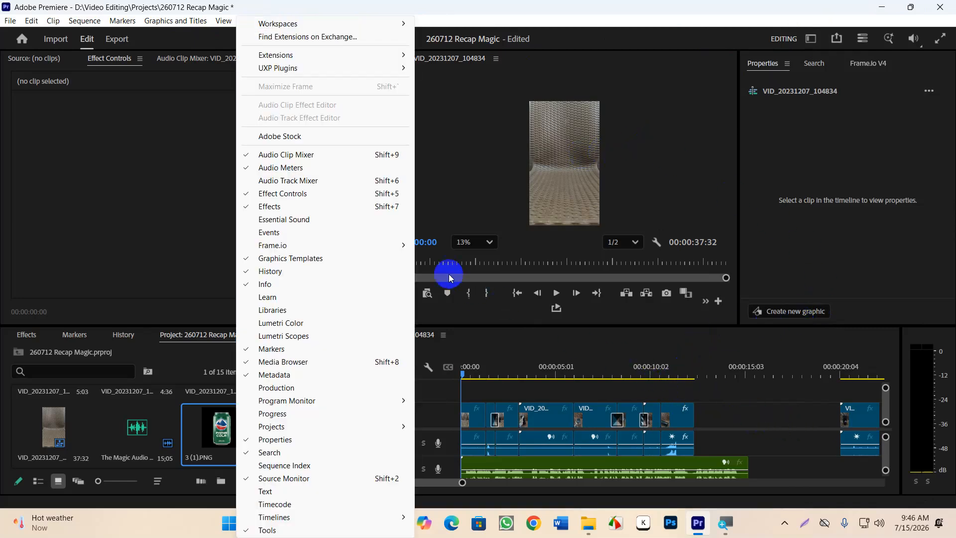
mouse_move(344, 29)
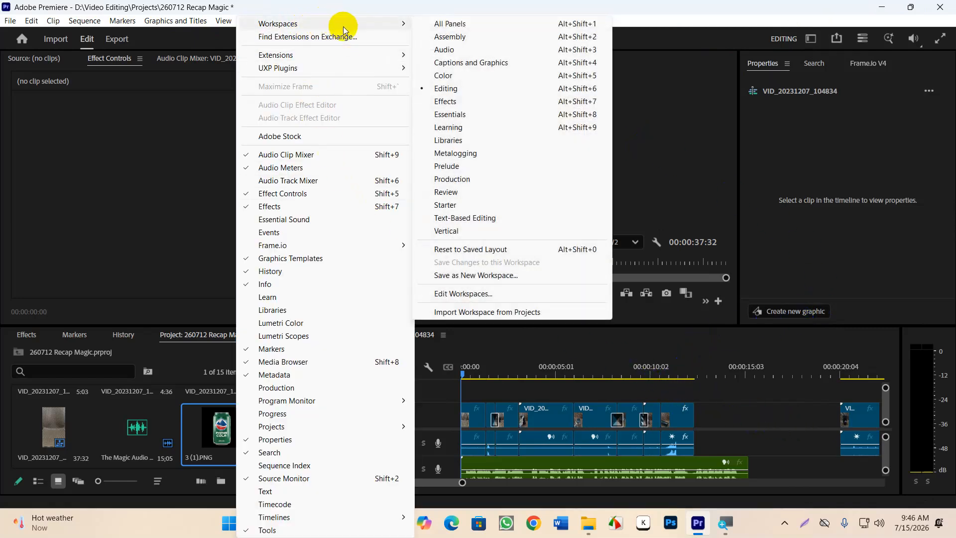
click(474, 230)
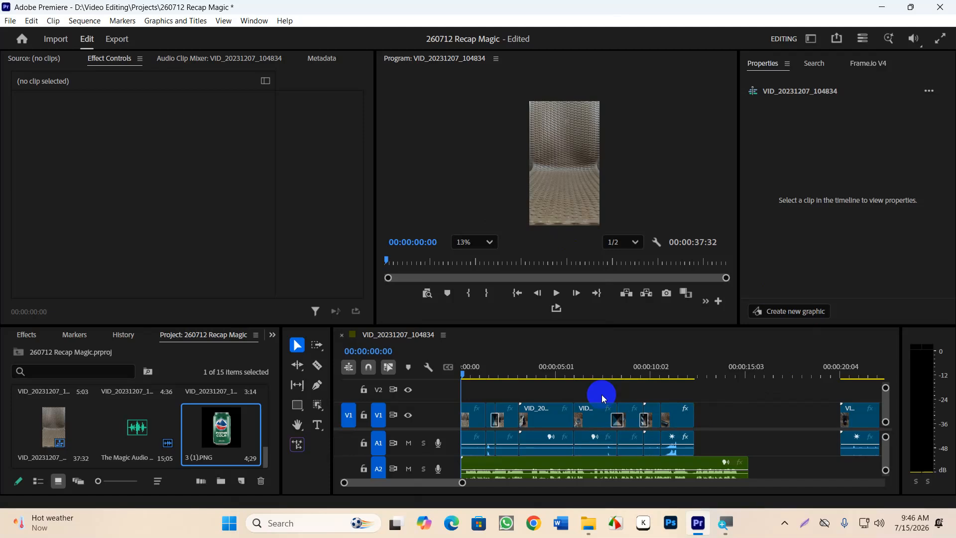
key(alt+shift+2)
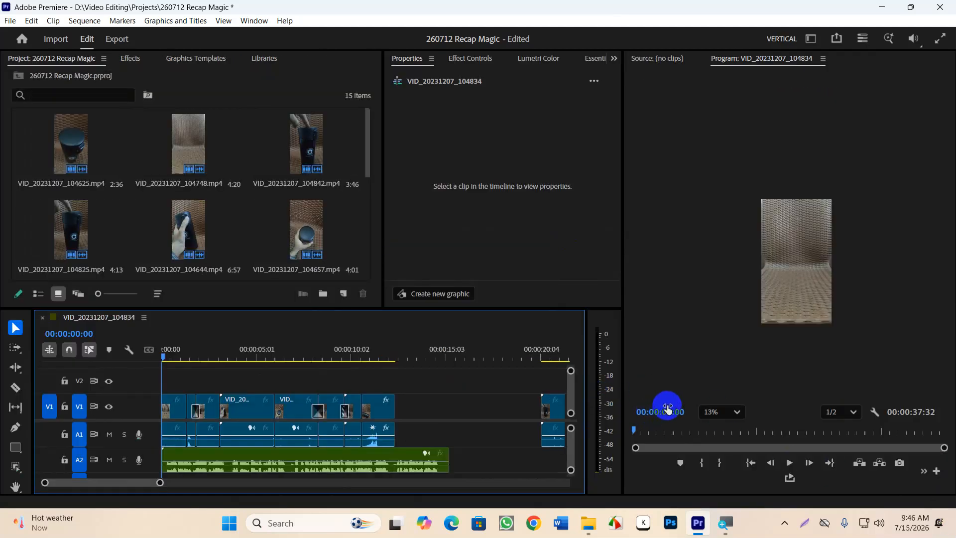
Set the Program monitor's zoom level to Fit and return the playhead to the sequence start.
click(737, 413)
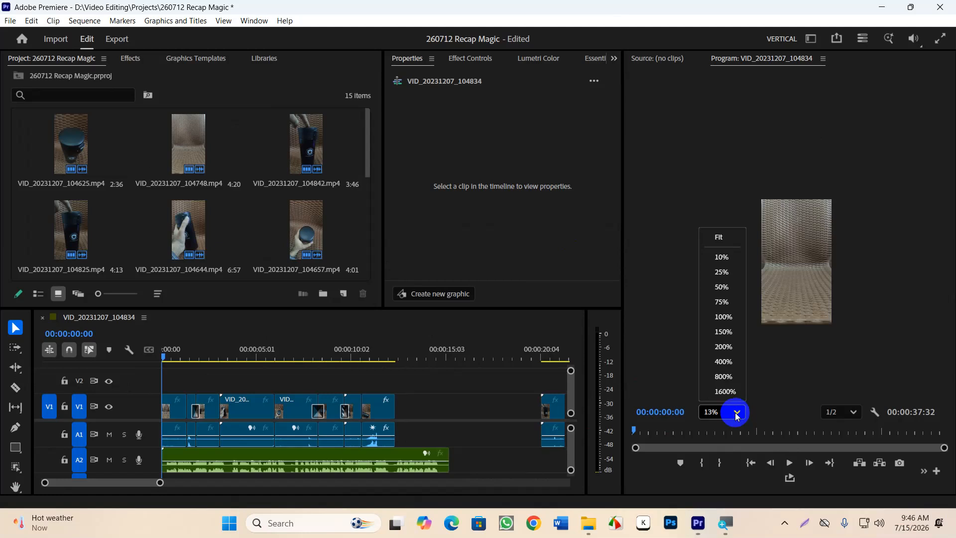
click(720, 238)
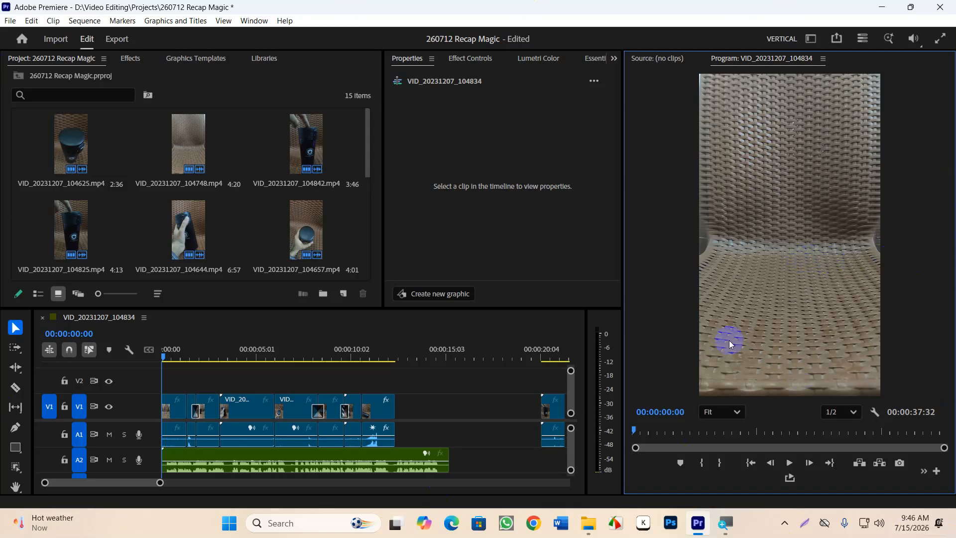
drag(405, 363, 110, 362)
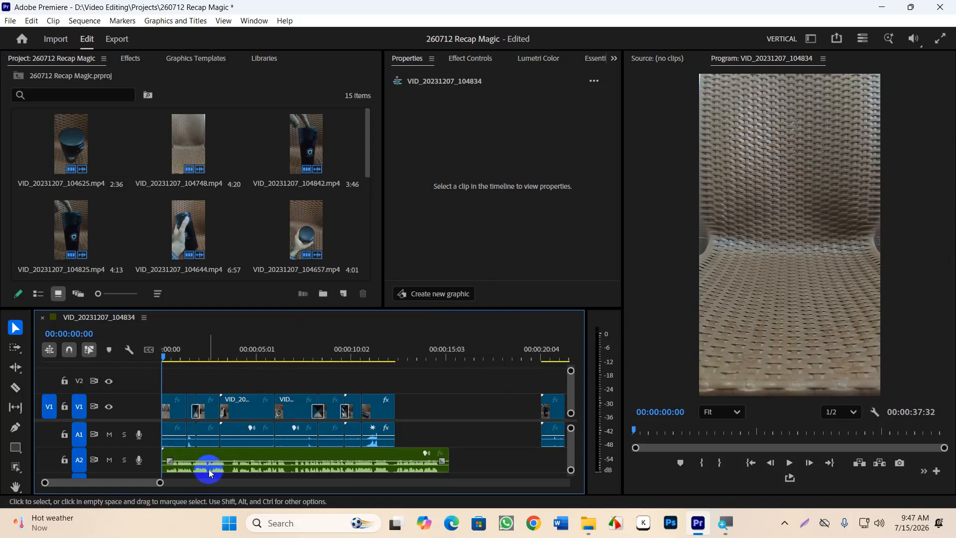
Delete the audio clip from track A2 and add The Magic Audio for AD (Winter Season).mp3 from the Downloads folder to that track.
click(227, 453)
key(Delete)
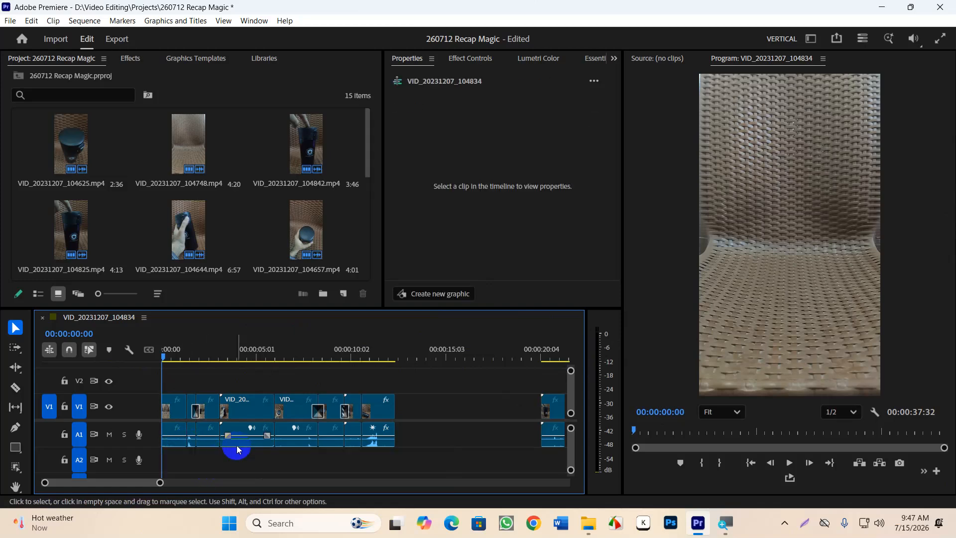
click(589, 523)
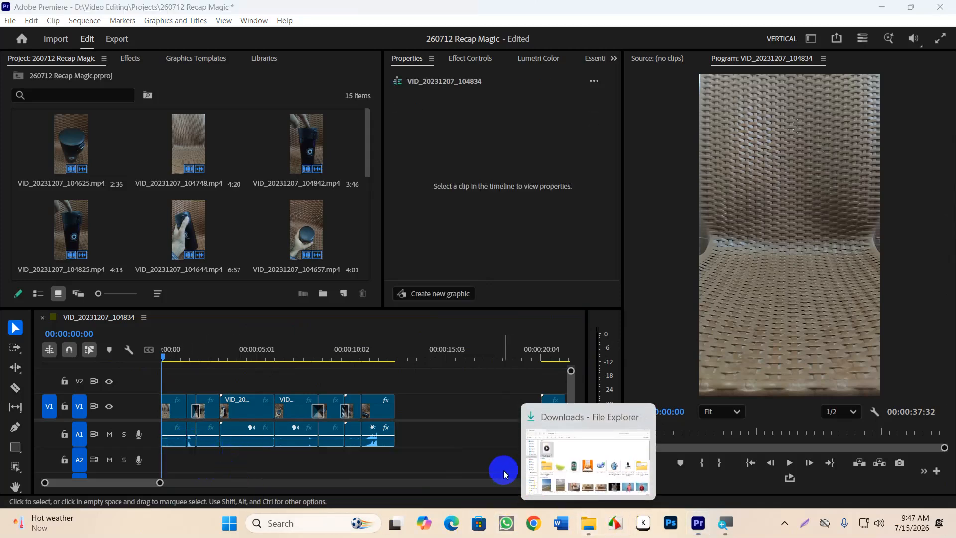
click(582, 452)
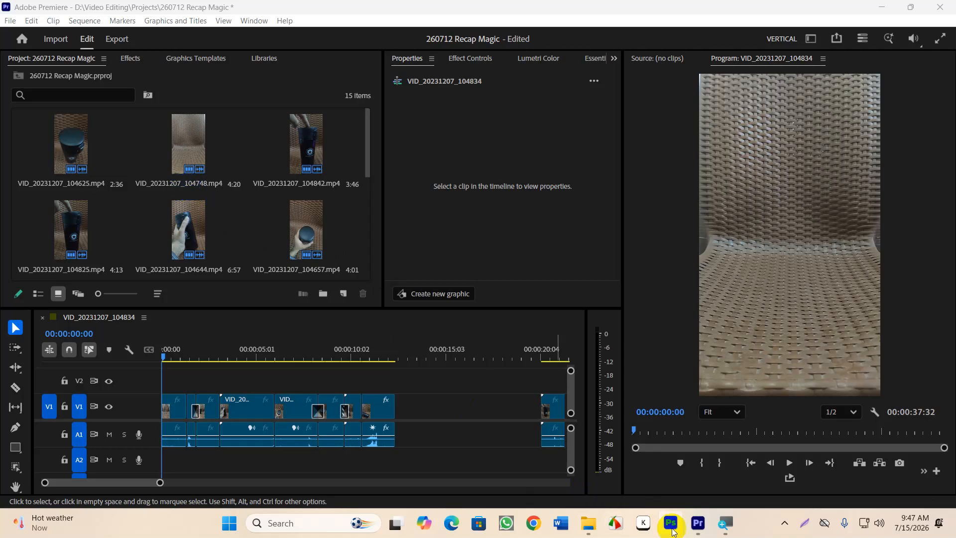
click(588, 523)
drag(166, 159, 393, 394)
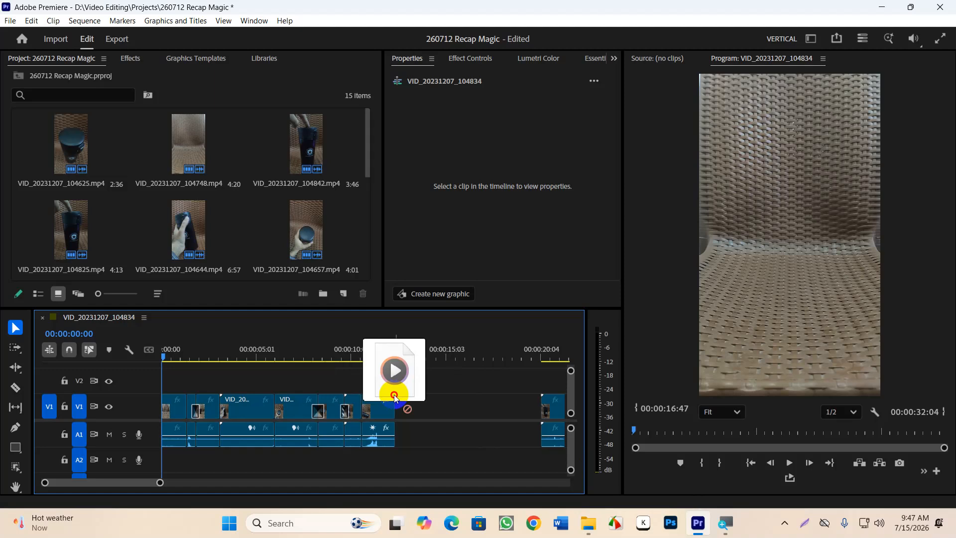
drag(394, 394, 370, 461)
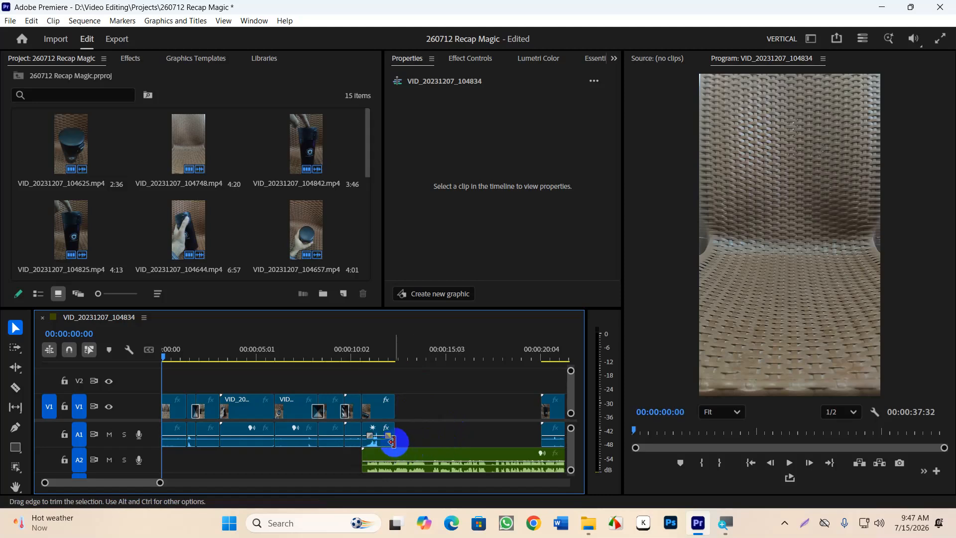
Move the Winter Season audio clip on track A2 to the beginning of the sequence.
scroll(396, 443, down, 3)
scroll(396, 445, down, 2)
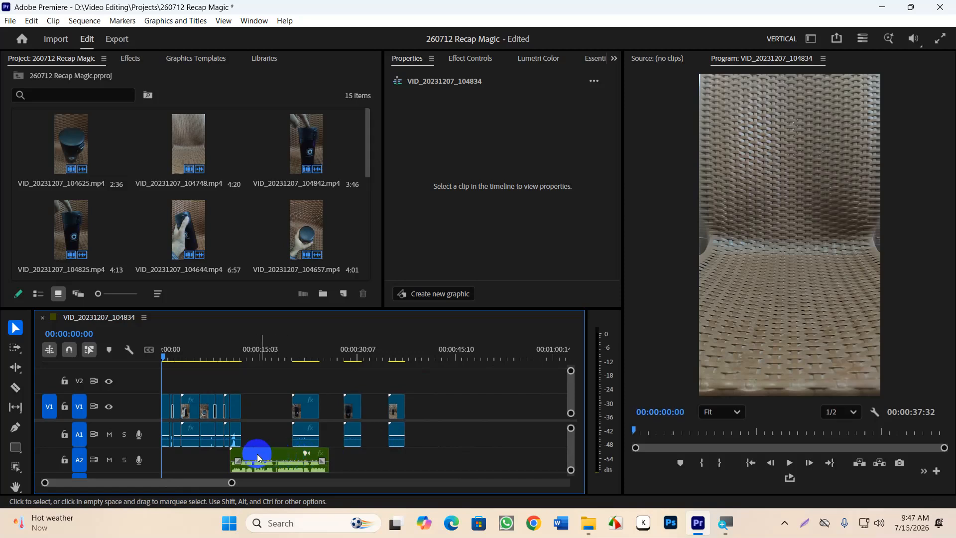
drag(268, 453, 221, 443)
scroll(221, 443, up, 5)
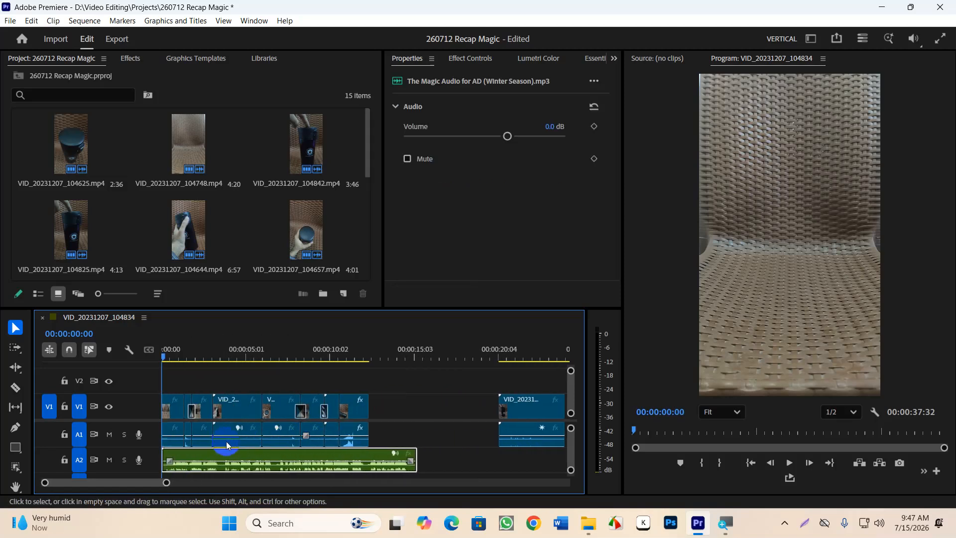
scroll(225, 445, up, 2)
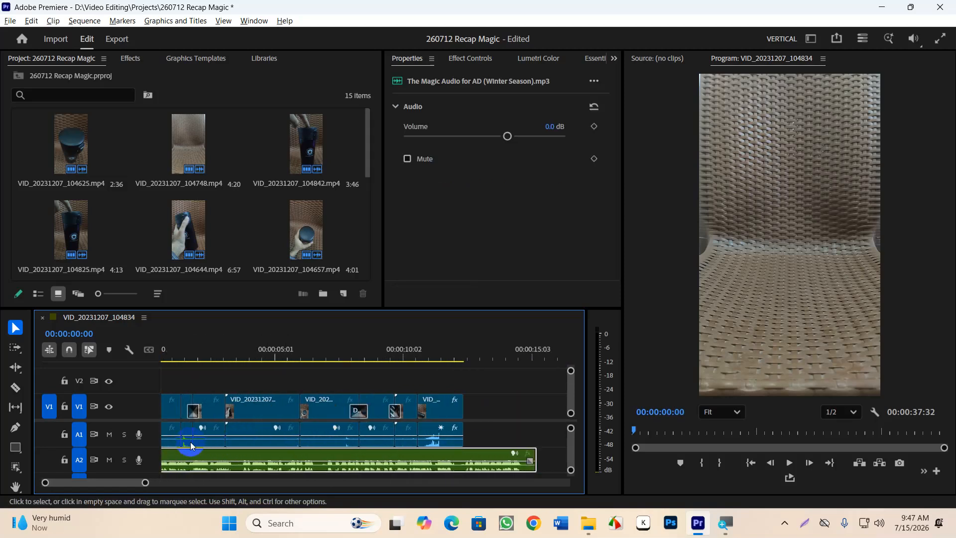
Increase the height of audio track A2 and briefly play the sequence from the start.
drag(231, 356, 137, 356)
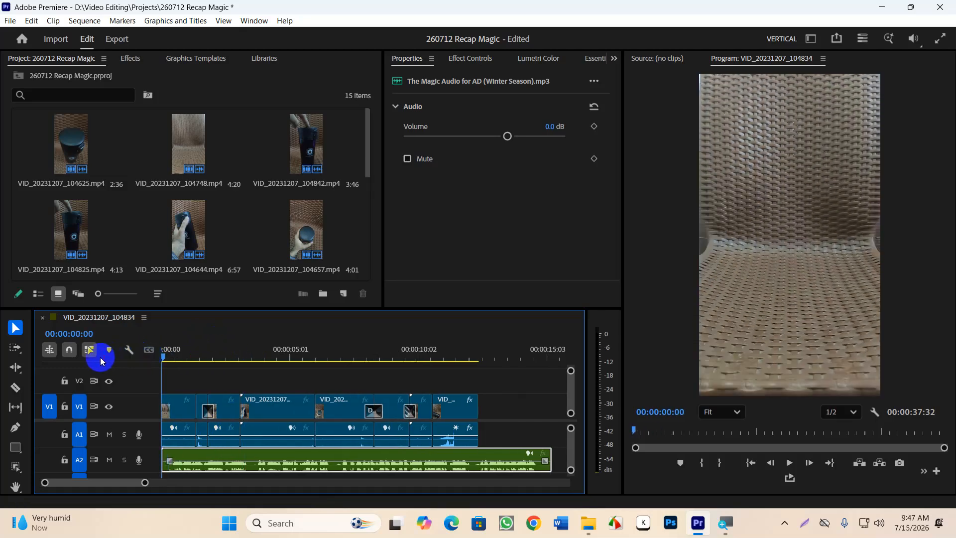
drag(128, 470, 160, 446)
key(space)
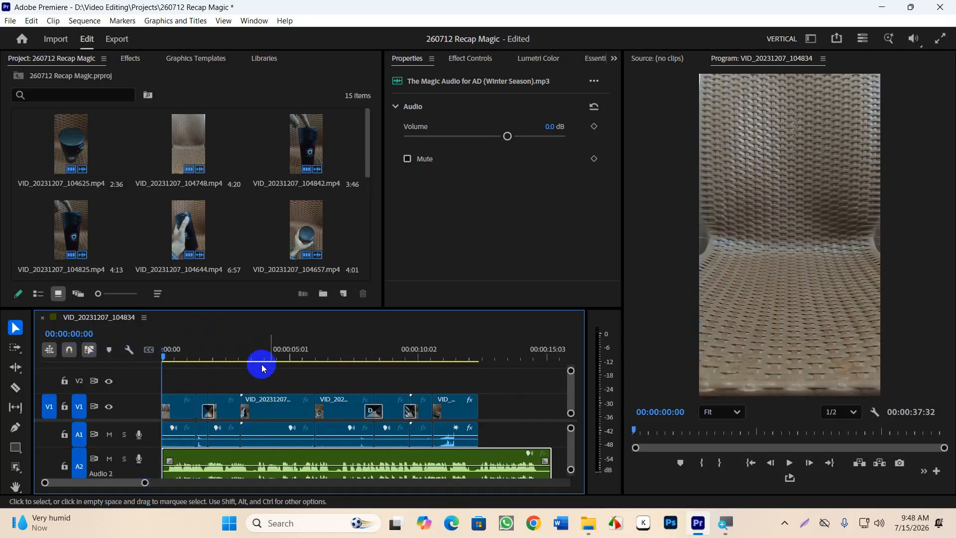
key(space)
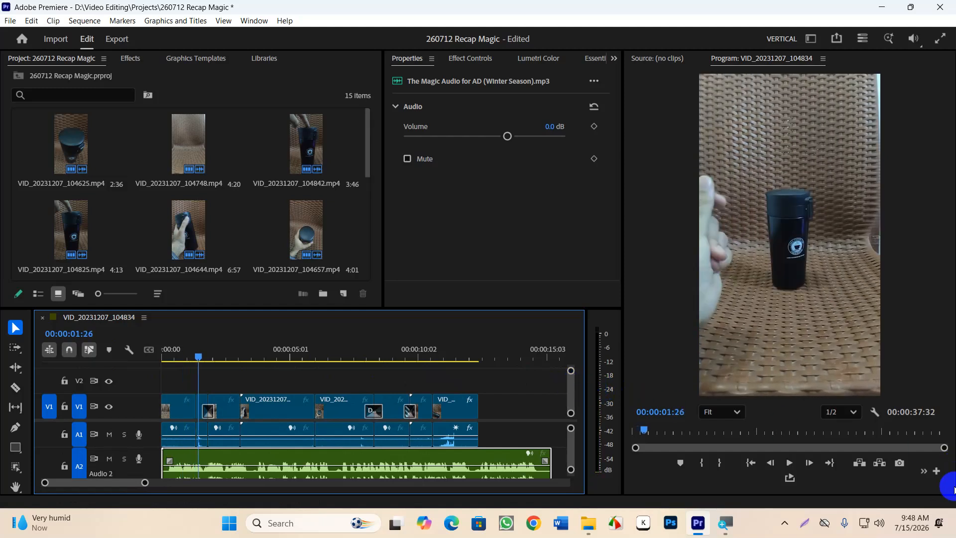
Switch the system sound output to WD215I09 (2- NVIDIA High Definition Audio) and replay the sequence from the start.
click(872, 523)
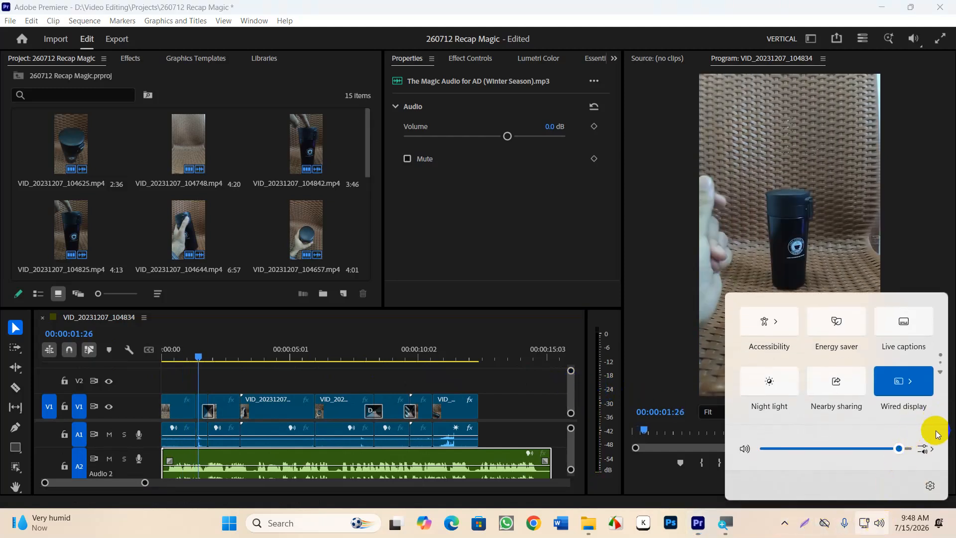
click(932, 449)
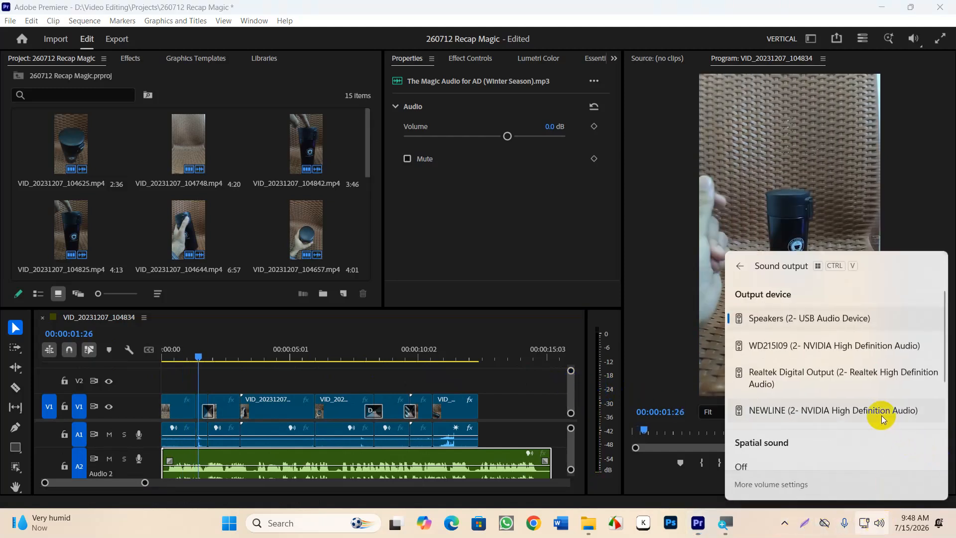
click(773, 348)
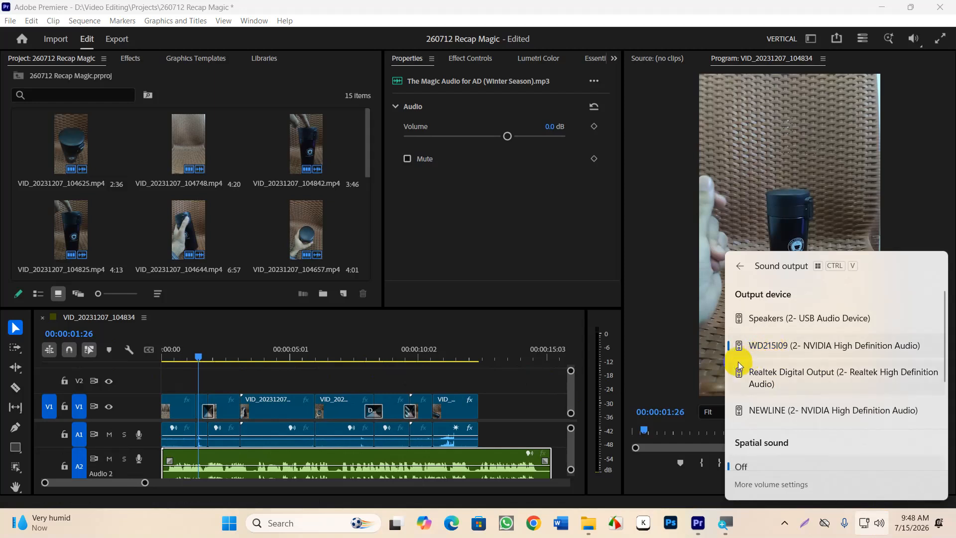
click(645, 486)
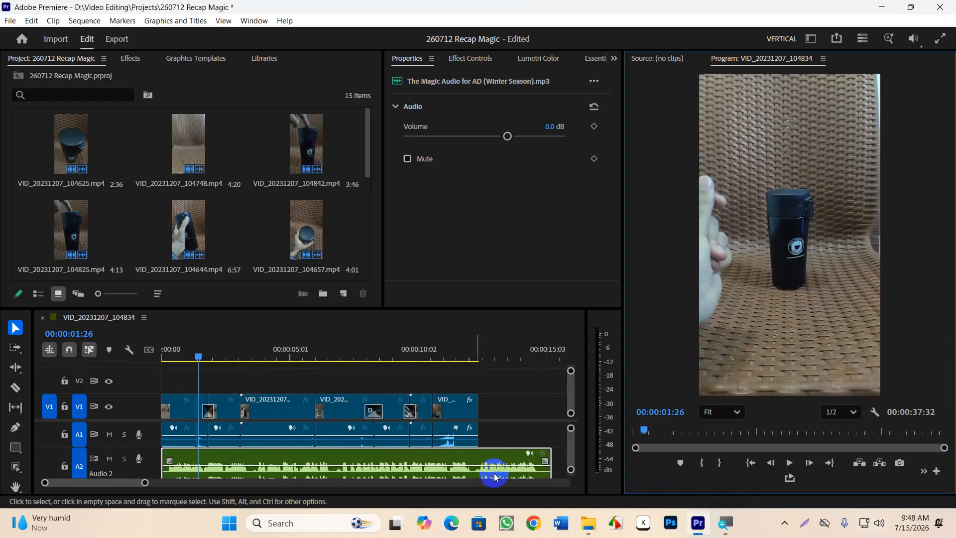
drag(196, 357, 63, 369)
key(space)
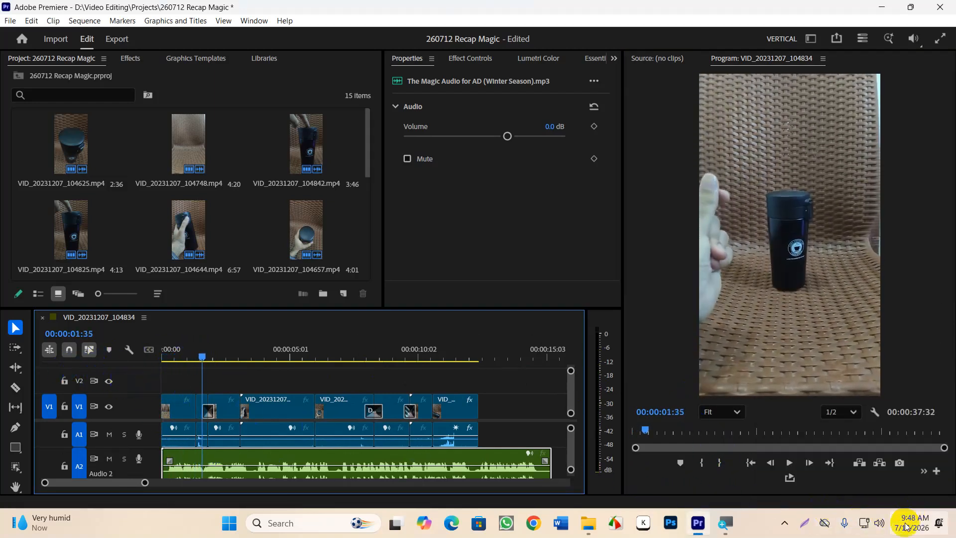
Switch the system sound output to NEWLINE (2- NVIDIA High Definition Audio) and play the sequence from the start.
click(872, 523)
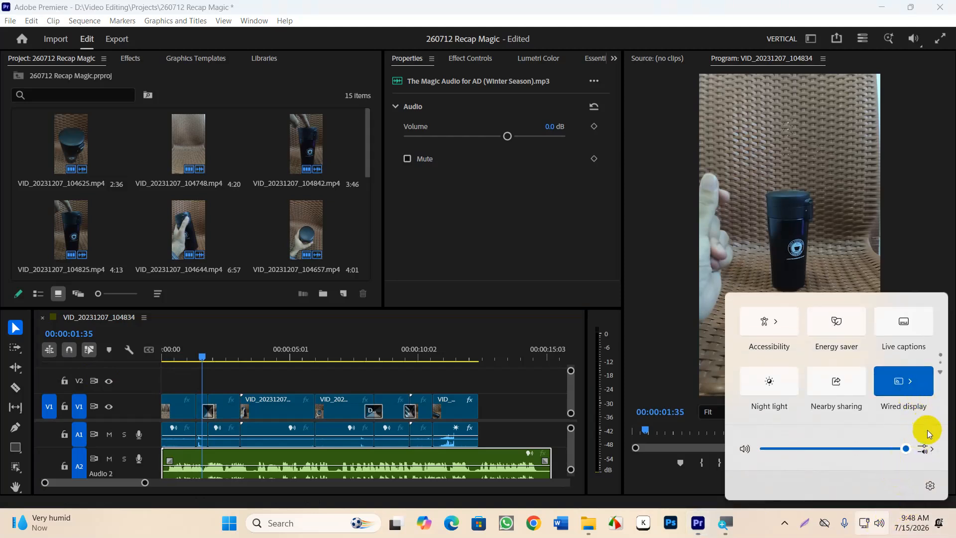
click(923, 449)
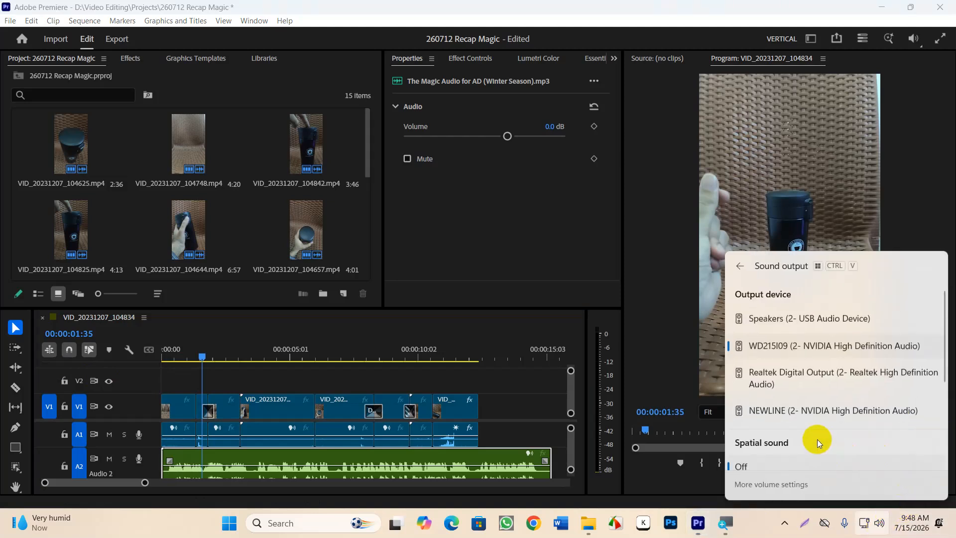
click(767, 413)
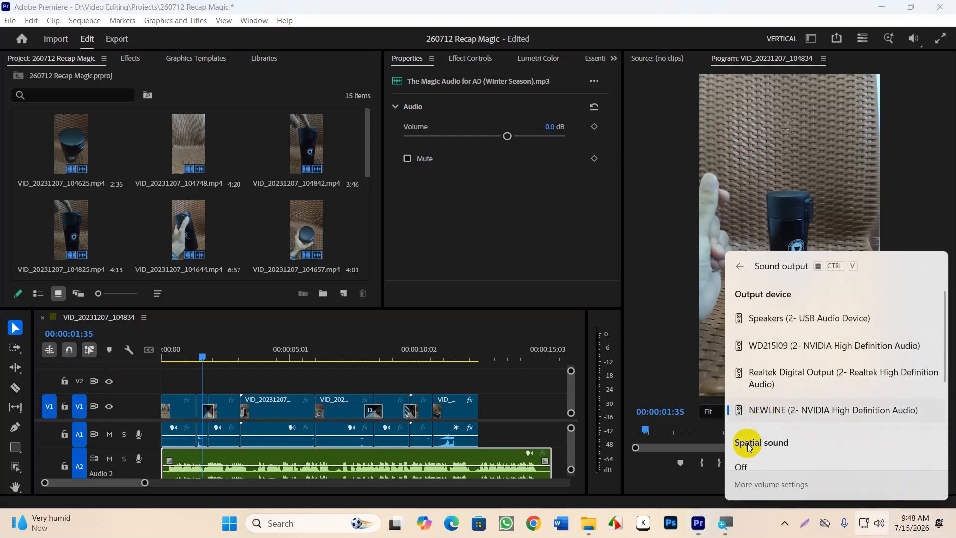
click(689, 483)
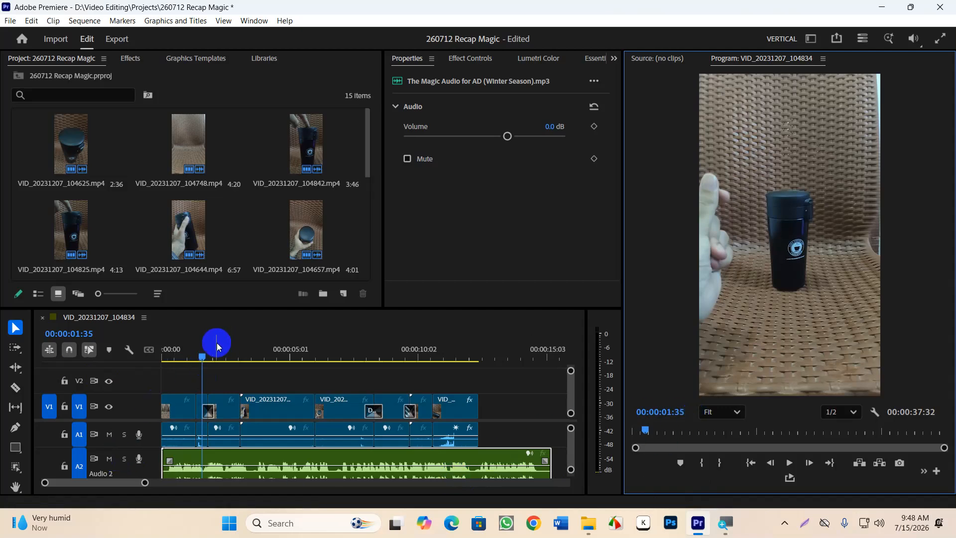
drag(216, 346, 81, 369)
key(space)
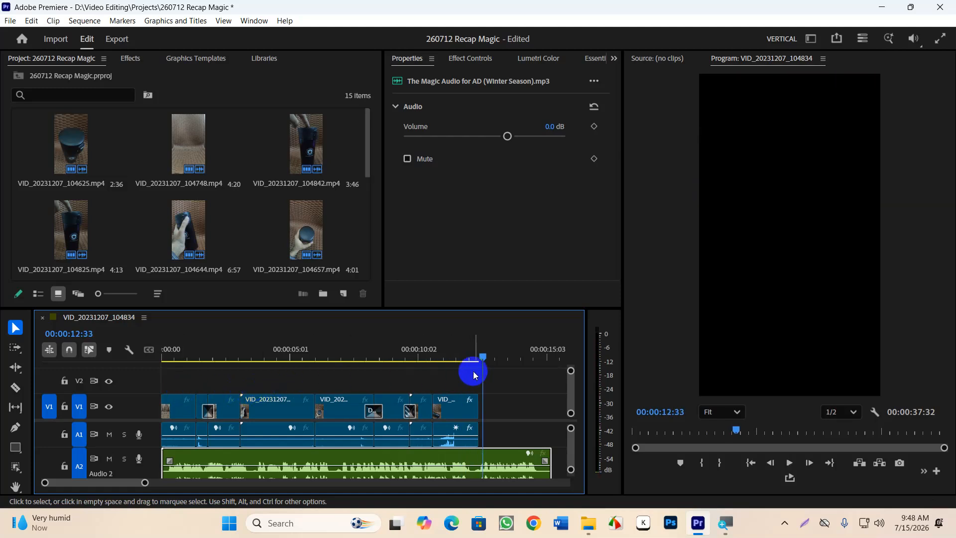
Review the sequence from the start to the end of the A2 audio clip with pauses, and return the playhead to the start.
drag(485, 357, 53, 379)
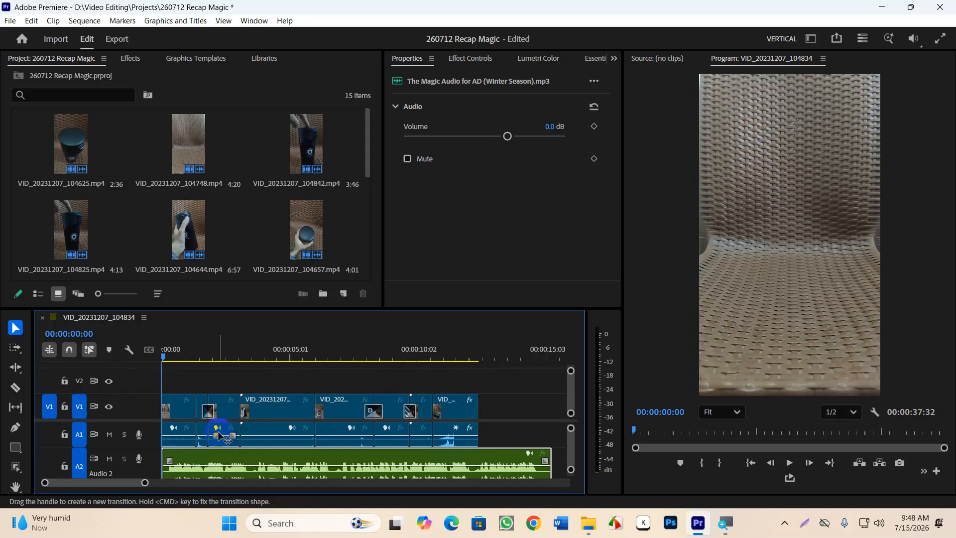
key(space)
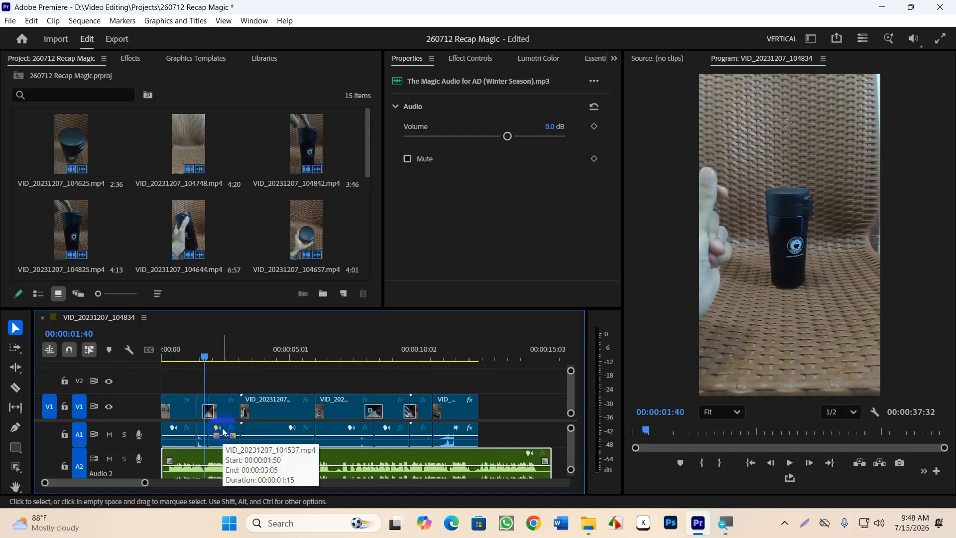
key(space)
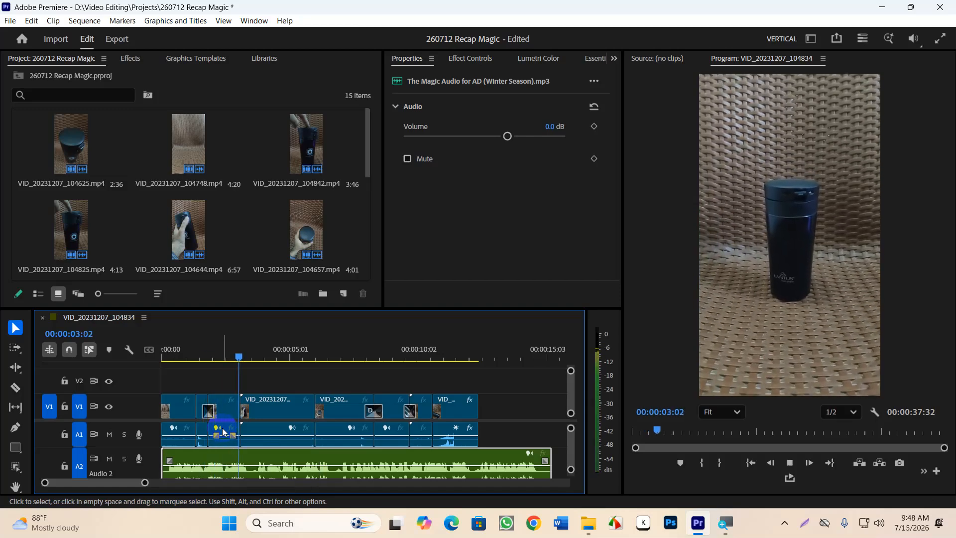
key(space)
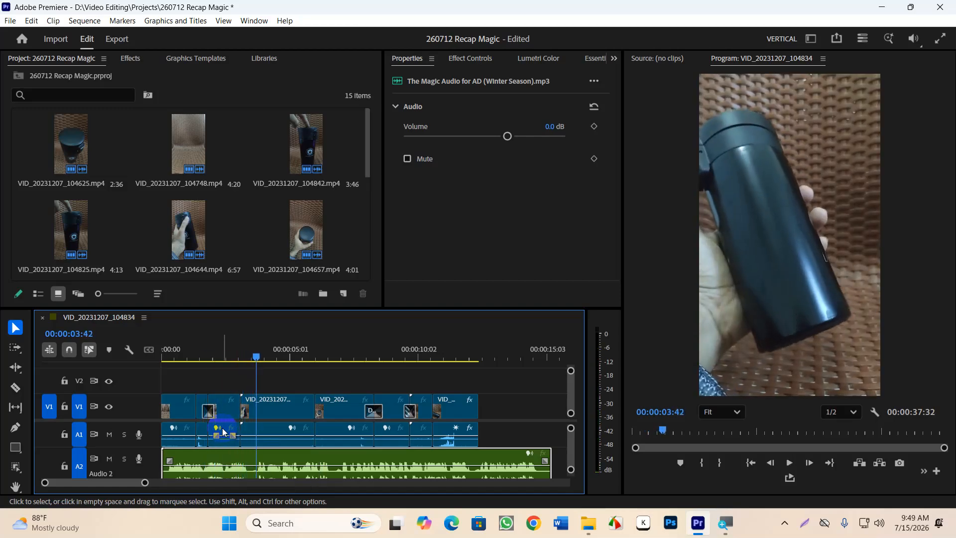
key(space)
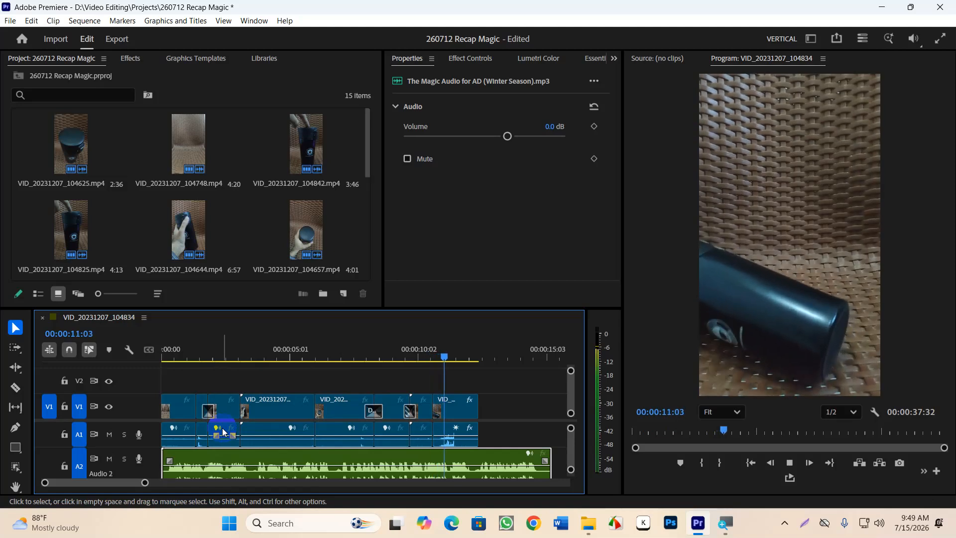
key(space)
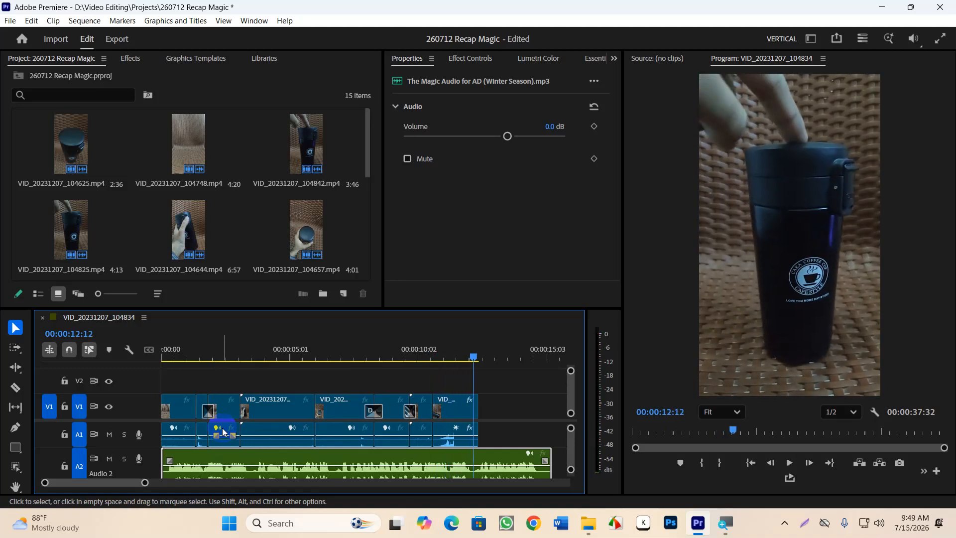
key(space)
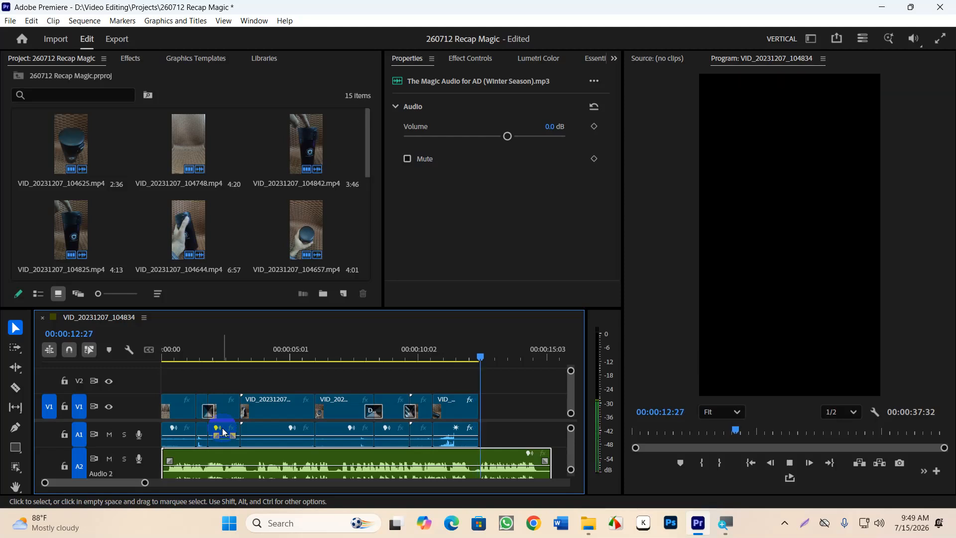
key(minus)
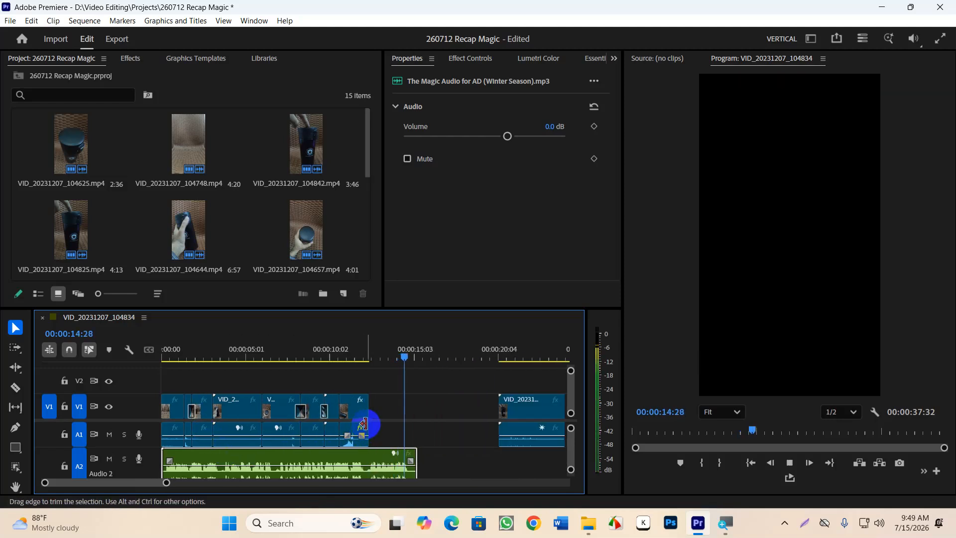
key(space)
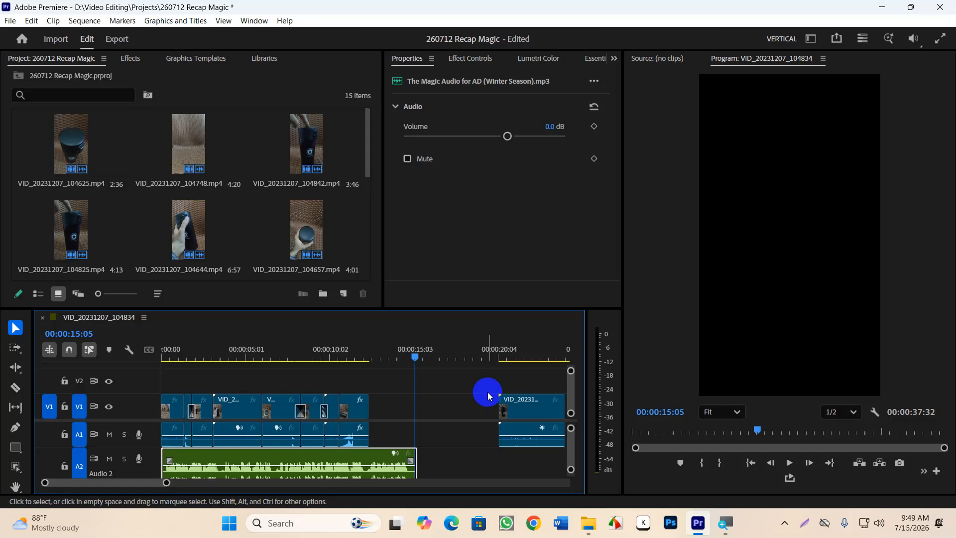
click(413, 364)
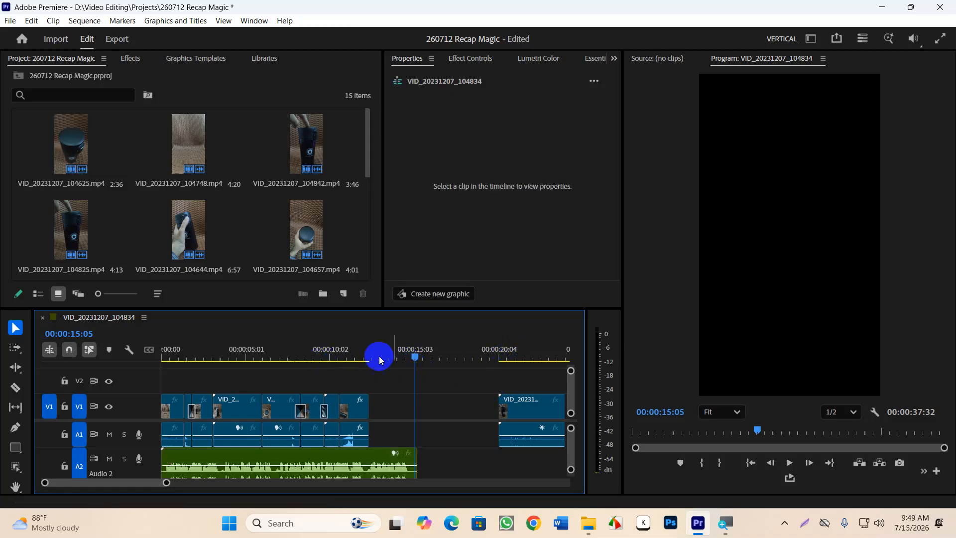
key(Home)
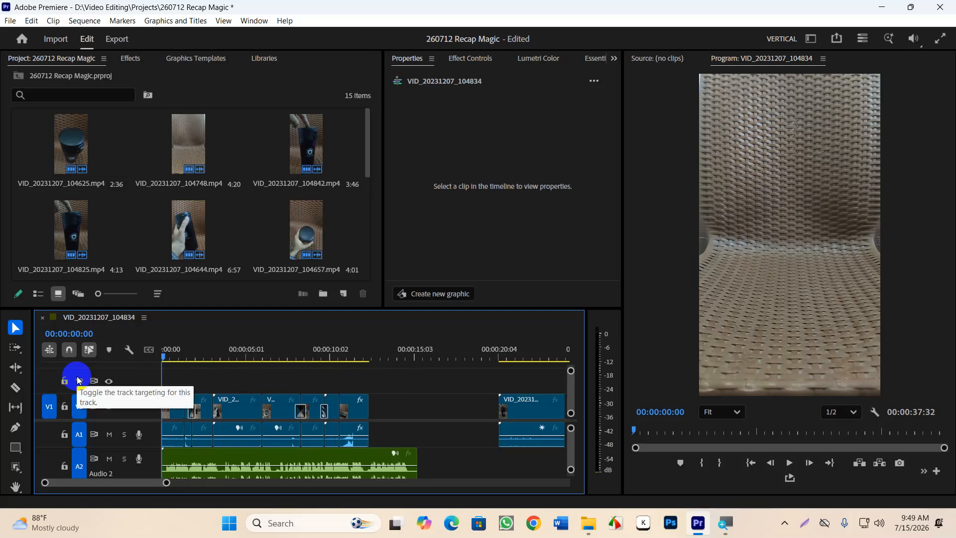
Play the sequence from the start and pause it at about 00:00:06:50.
key(space)
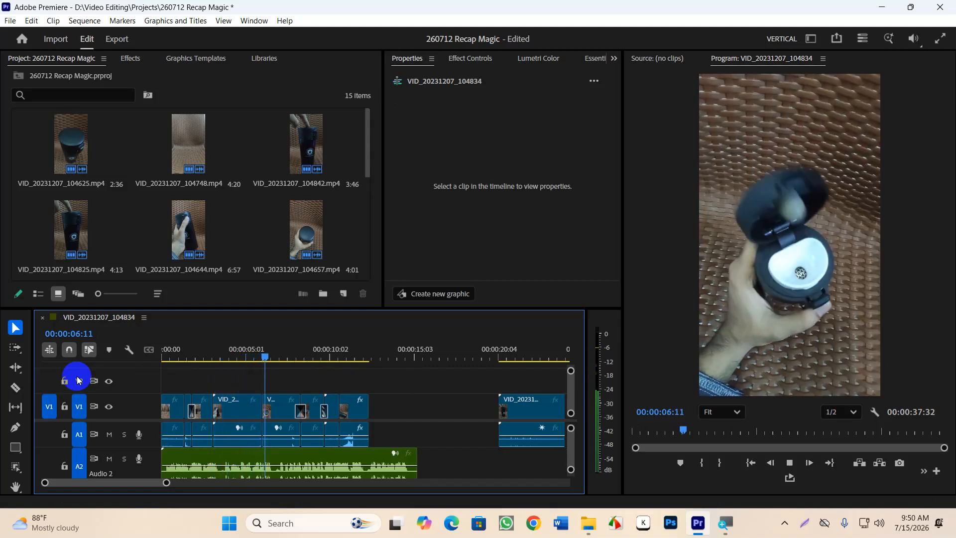
key(space)
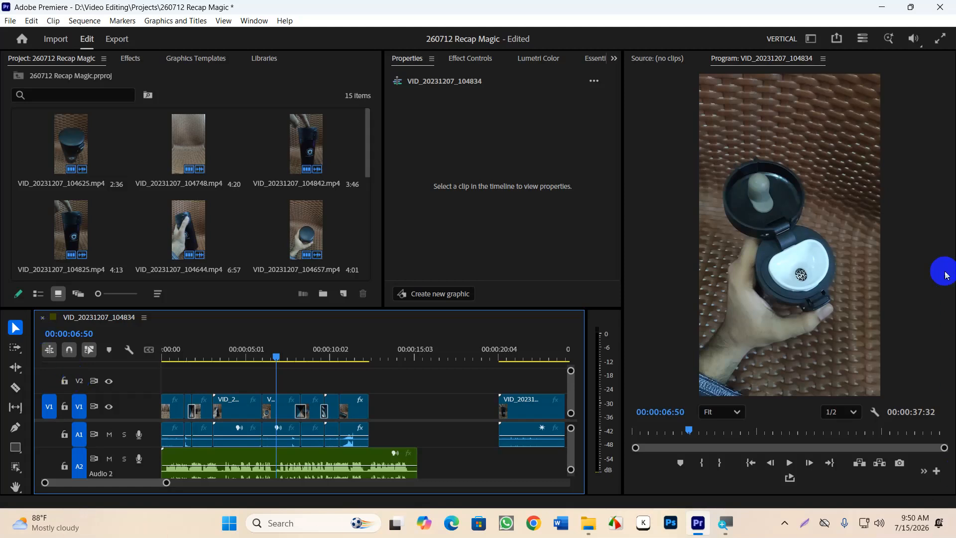
Search the effects for "den" and apply the DeNoise effect to the ad audio clip on track A2.
click(134, 58)
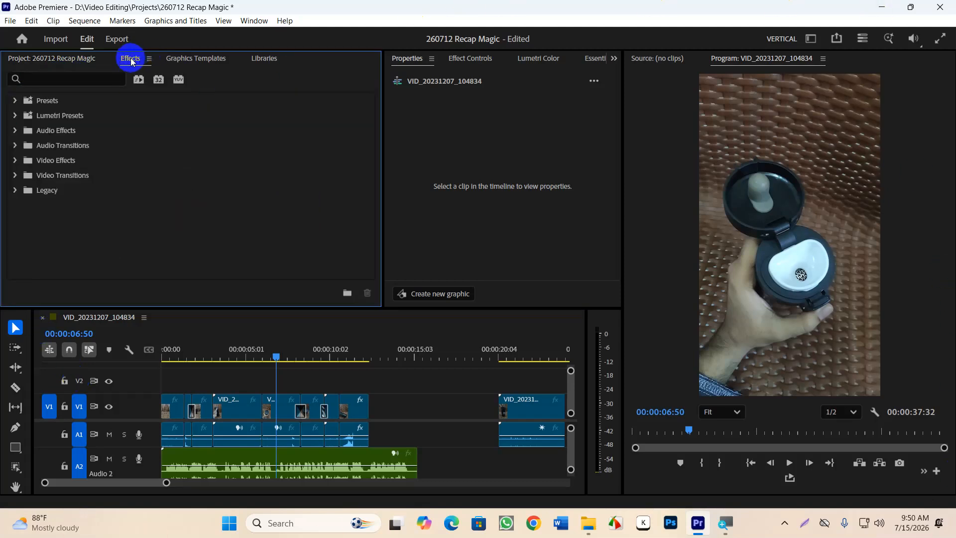
click(110, 78)
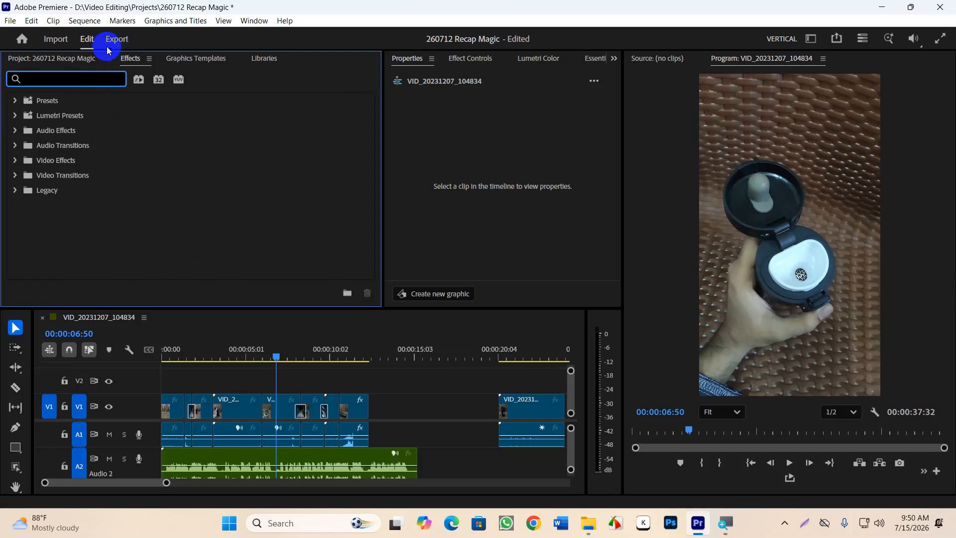
click(64, 58)
click(131, 60)
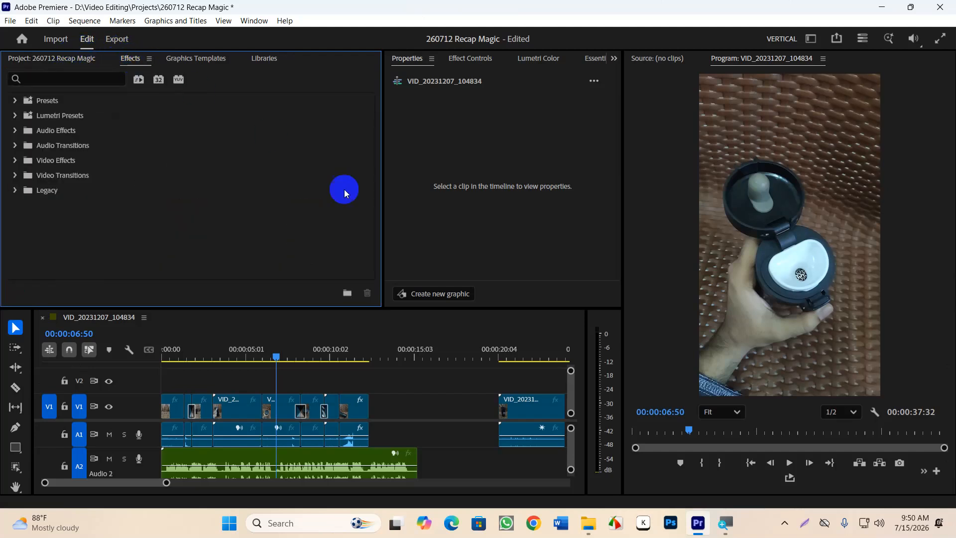
click(421, 431)
click(400, 394)
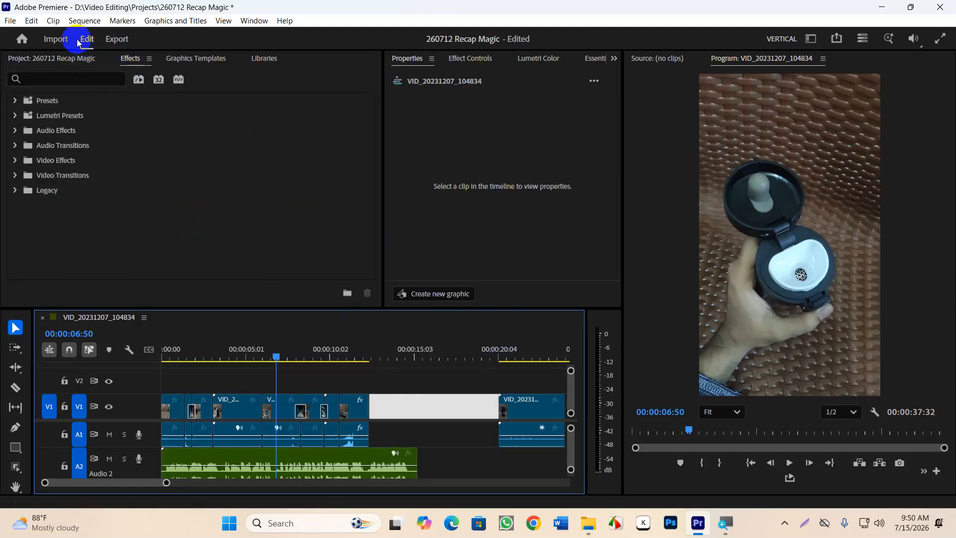
click(76, 78)
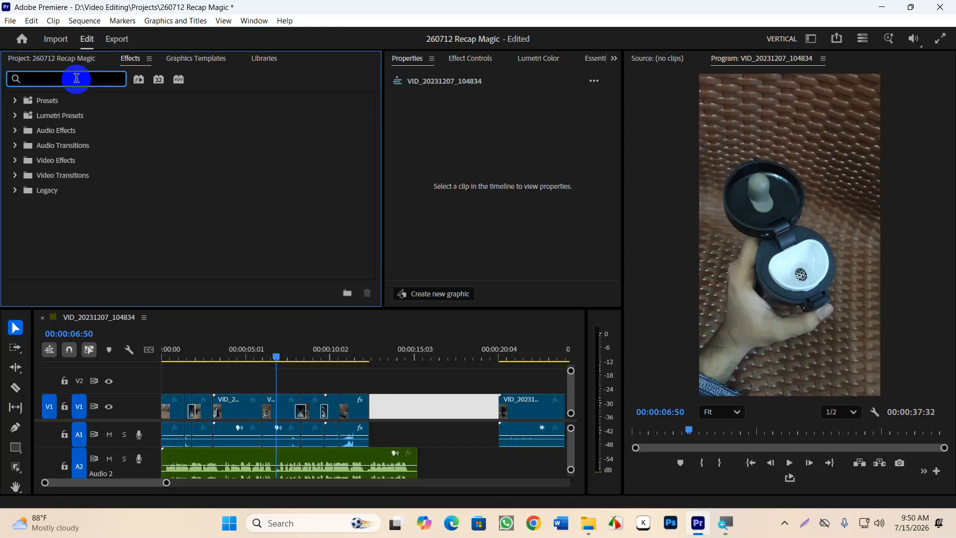
text(d)
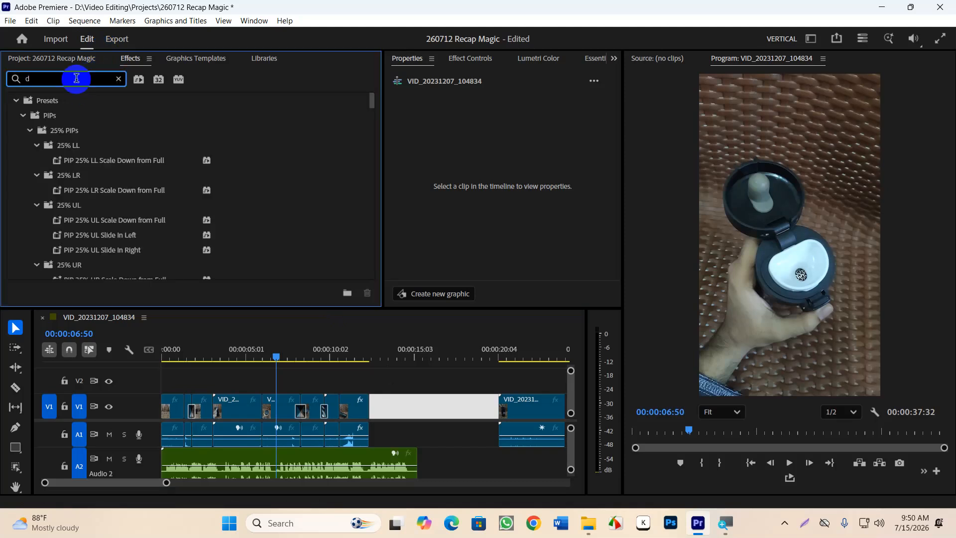
text(en)
click(76, 78)
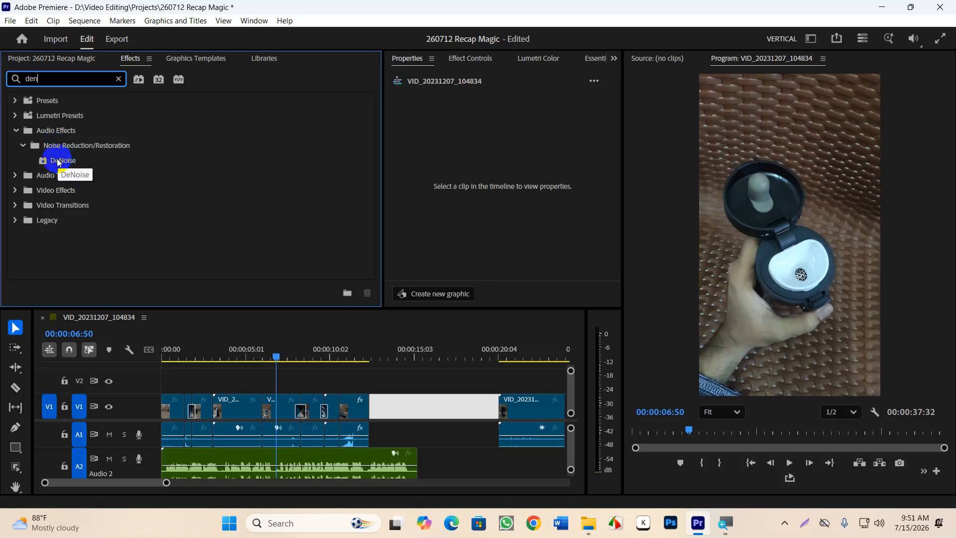
click(57, 161)
drag(57, 160, 240, 461)
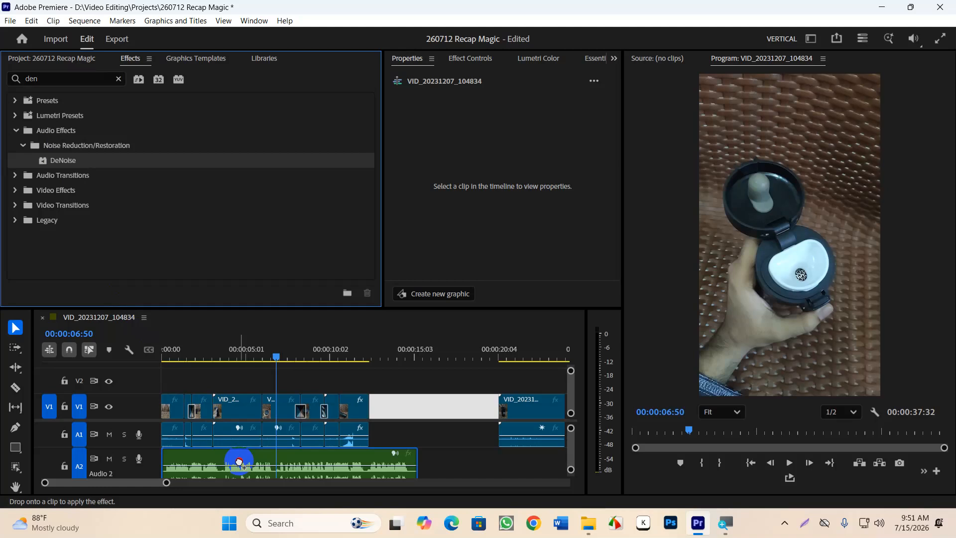
drag(240, 461, 240, 461)
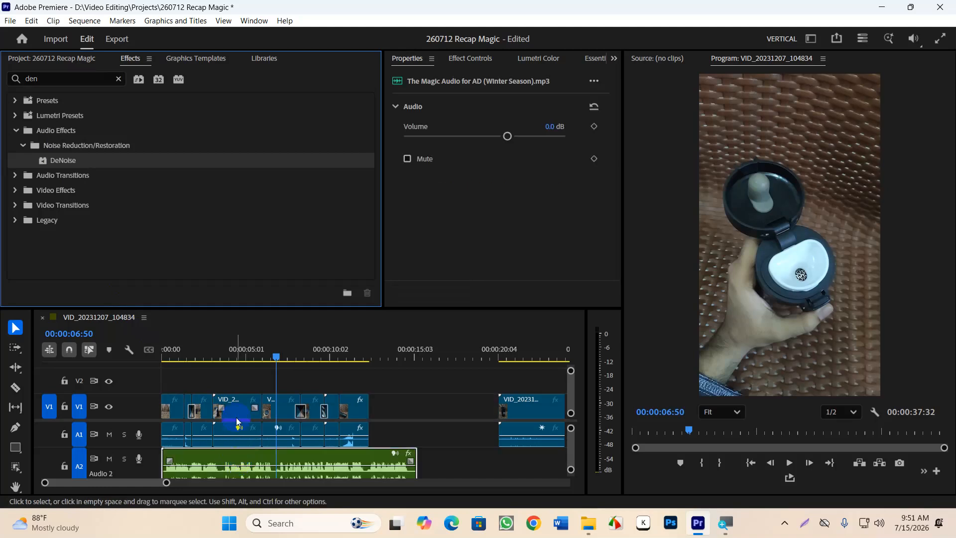
Return the playhead to the sequence start and play the first few seconds to check the DeNoise effect on the A2 audio.
drag(273, 357, 134, 369)
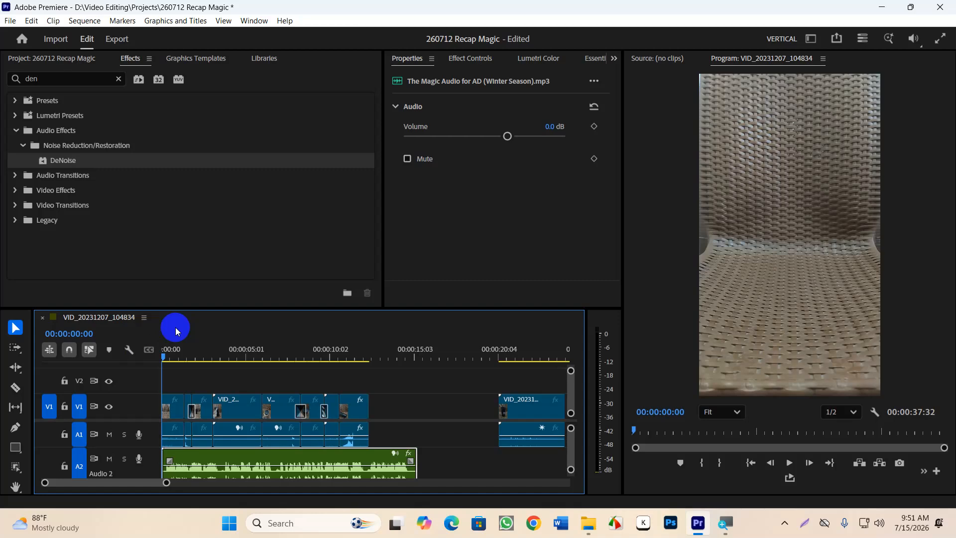
click(171, 348)
key(space)
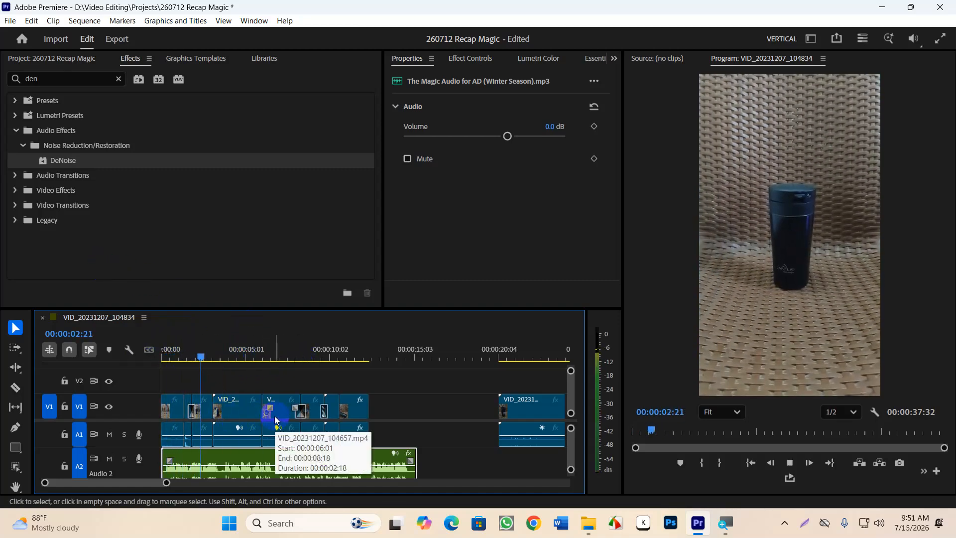
key(space)
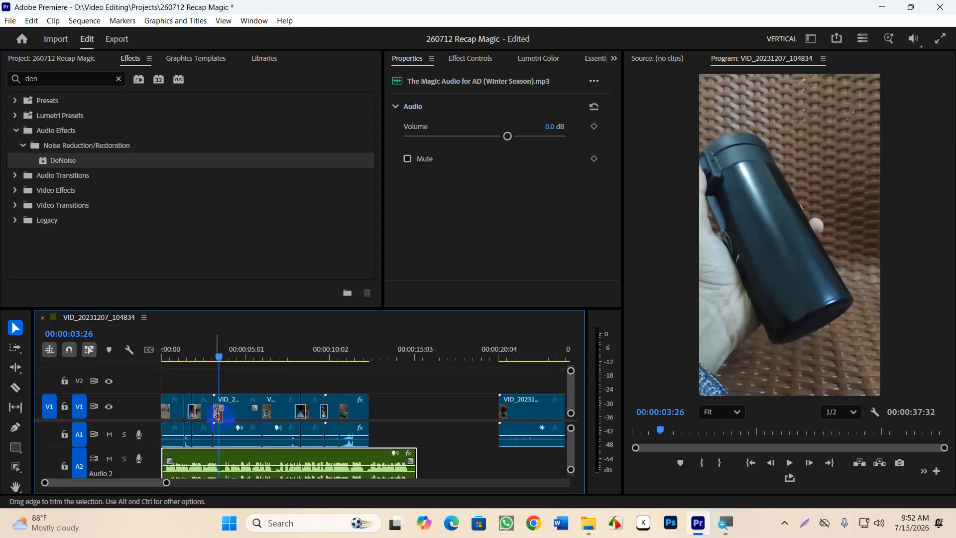
Reduce the heights of audio tracks A1 and A2 to bring A3 into view, and mute track A2.
double_click(154, 440)
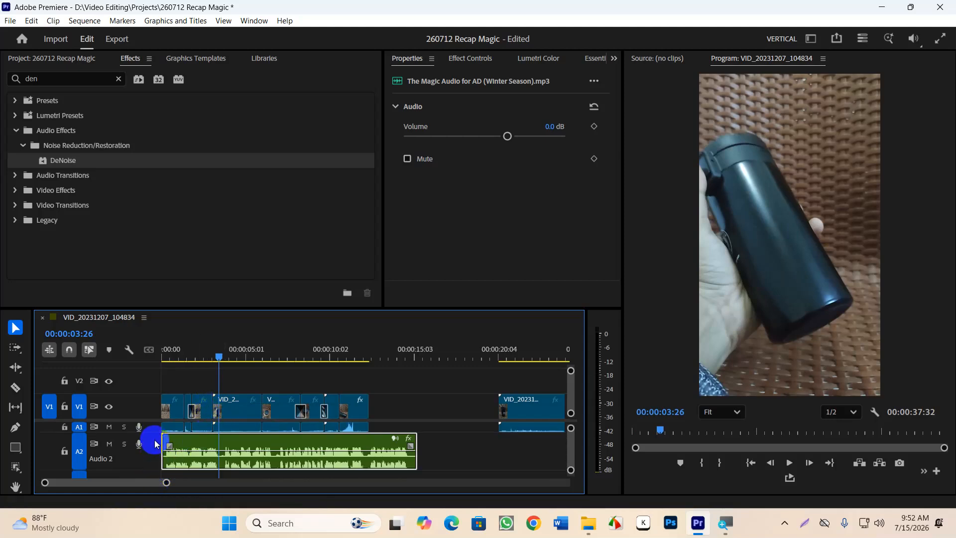
double_click(133, 448)
click(109, 442)
Record a voice-over about 11 seconds long on audio track A3 from the start of the sequence.
drag(219, 354, 141, 366)
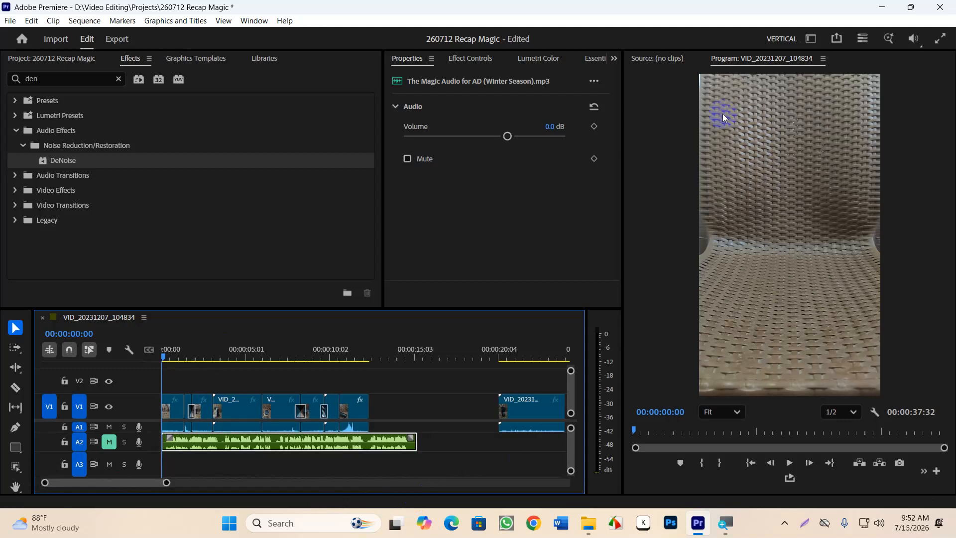
click(140, 467)
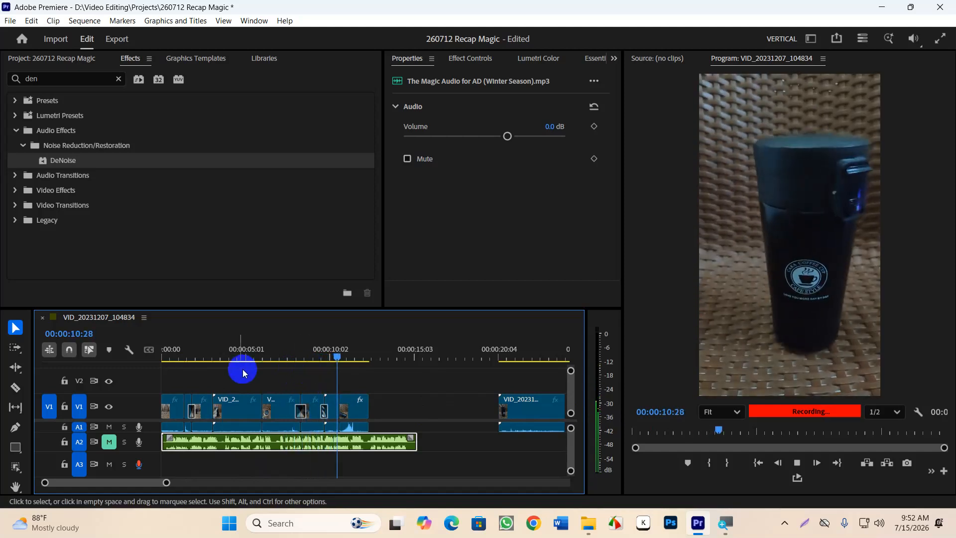
click(139, 464)
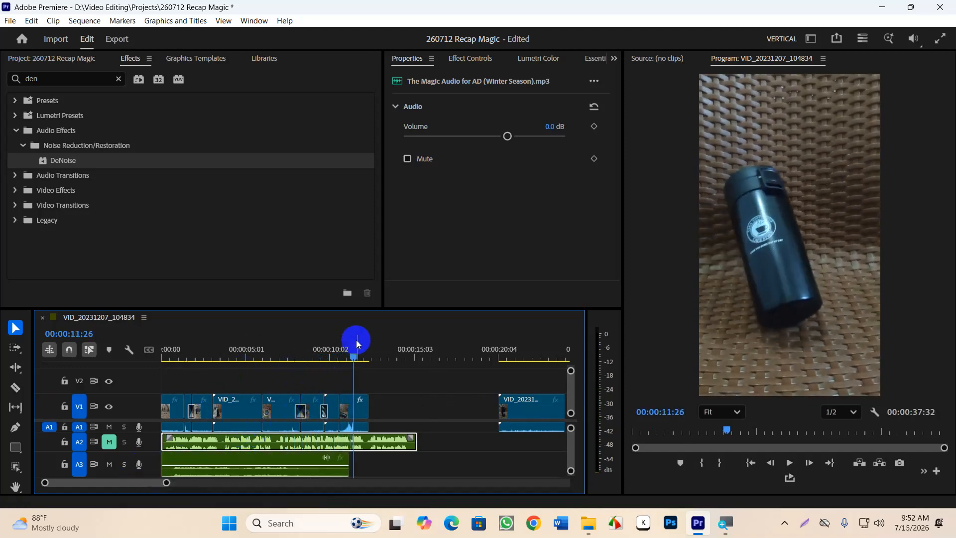
Play the voice-over recording on A3 twice from the start, and return the playhead to 00:00:00:00.
drag(373, 358, 84, 388)
key(space)
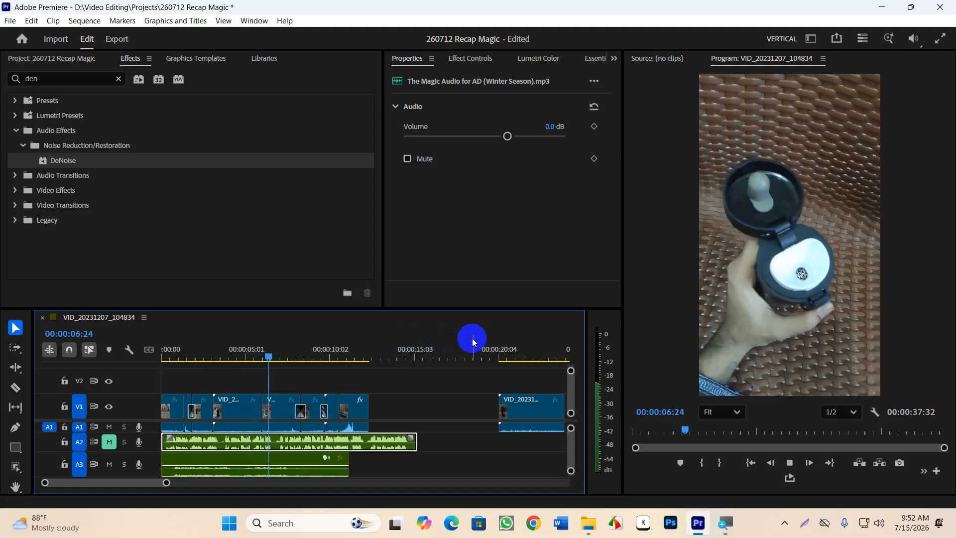
key(space)
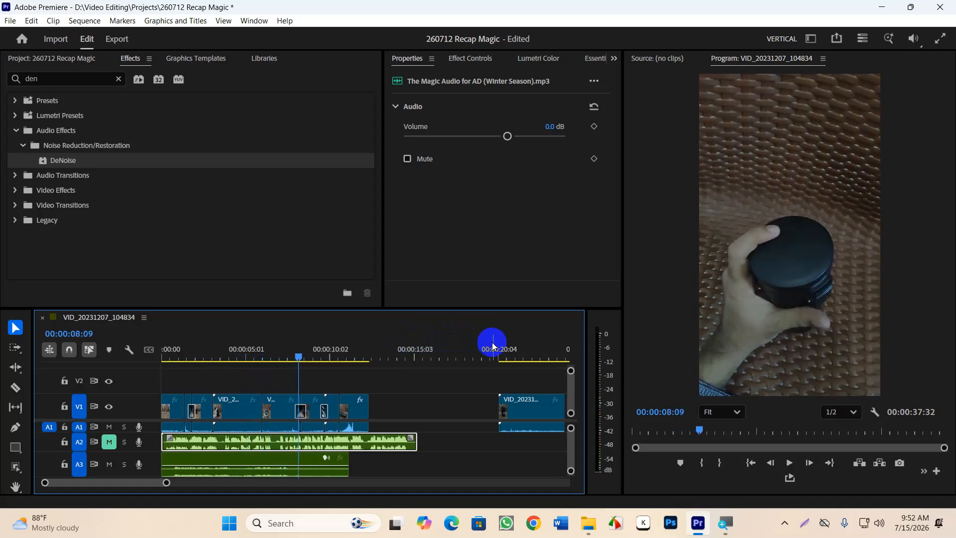
drag(298, 357, 109, 387)
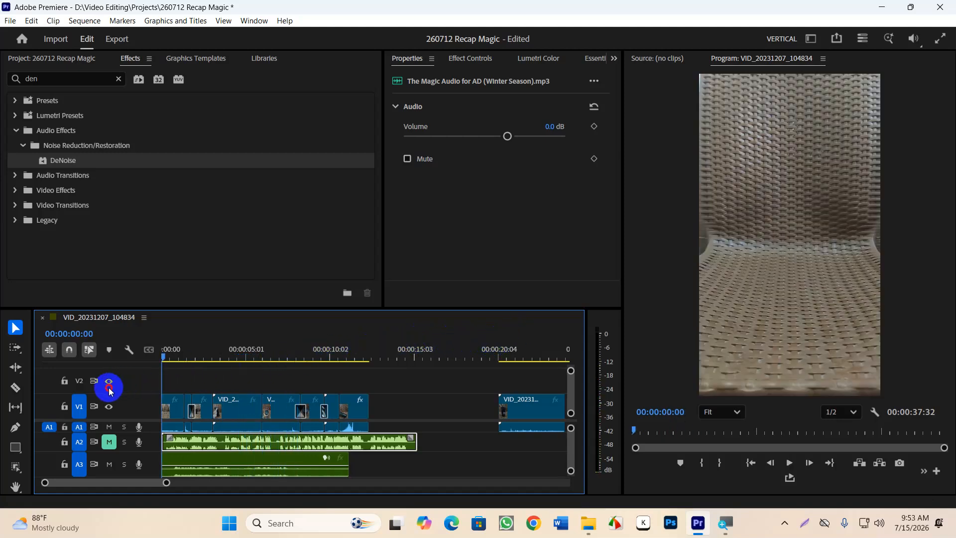
key(space)
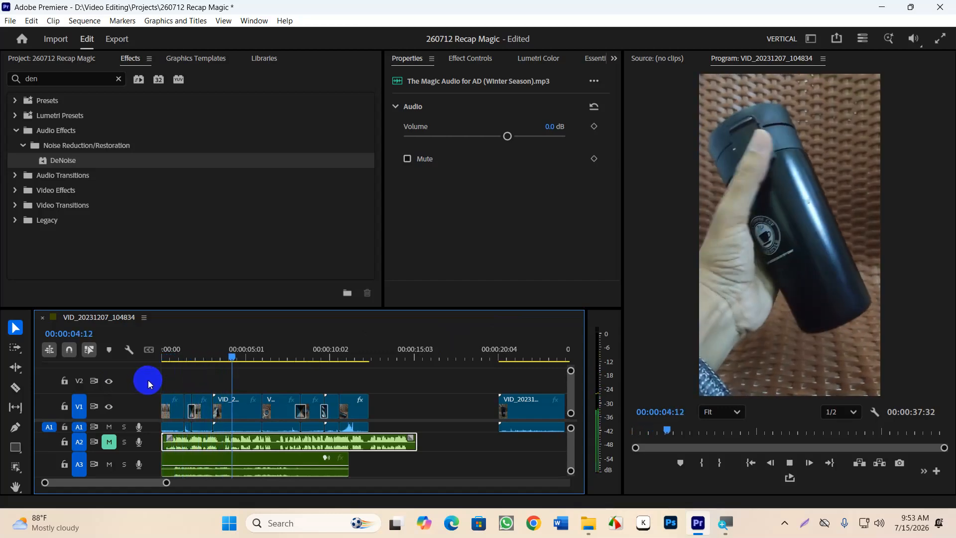
key(space)
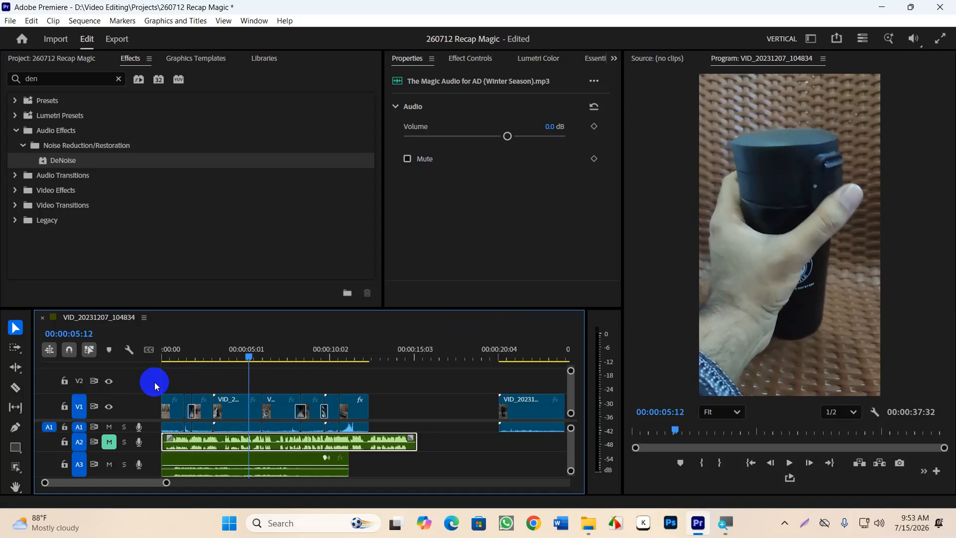
alt+scroll(207, 448, up, 1)
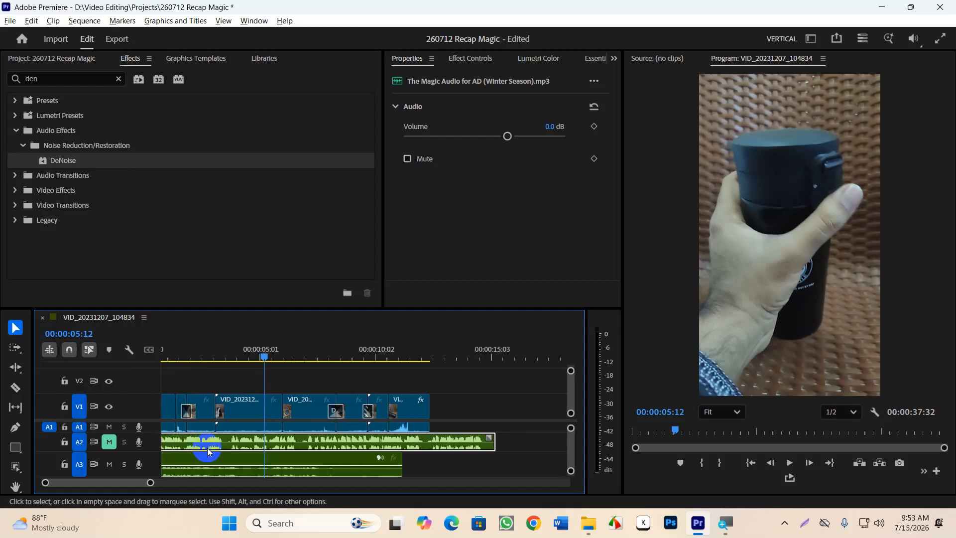
alt+scroll(208, 448, up, 2)
drag(289, 352, 57, 386)
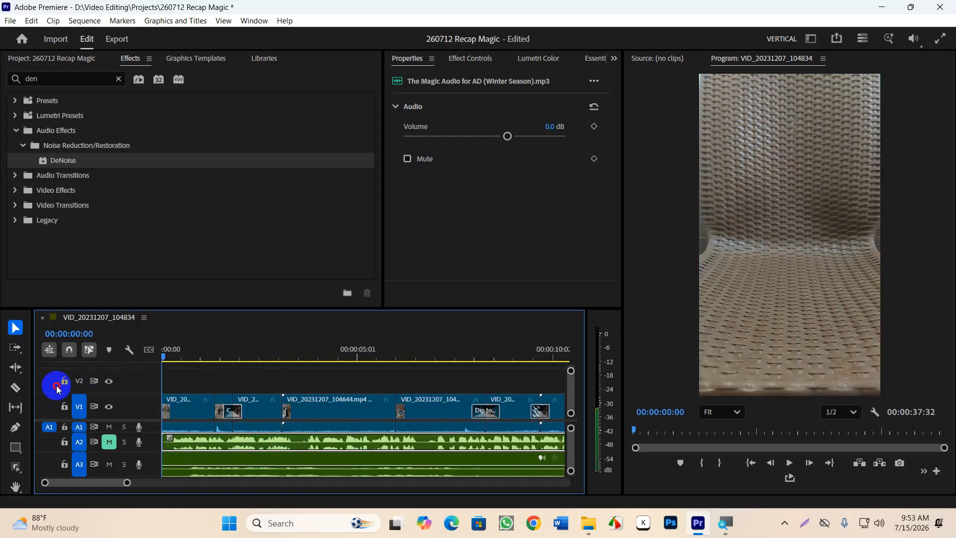
alt+scroll(231, 454, down, 1)
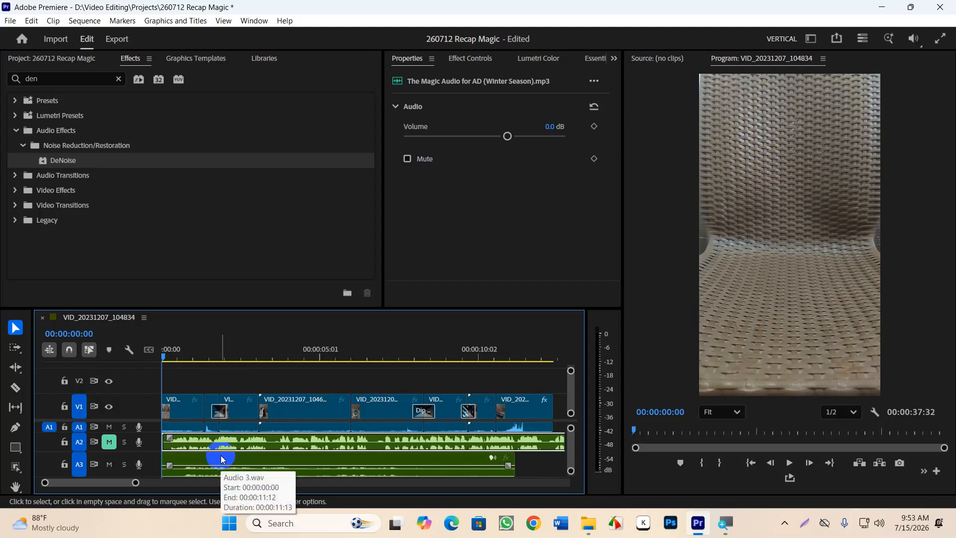
click(429, 461)
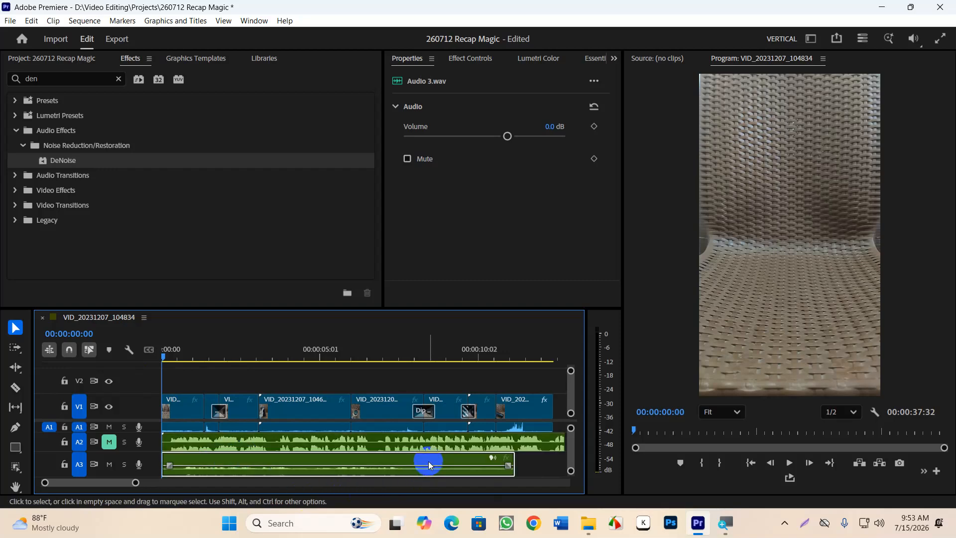
right_click(429, 461)
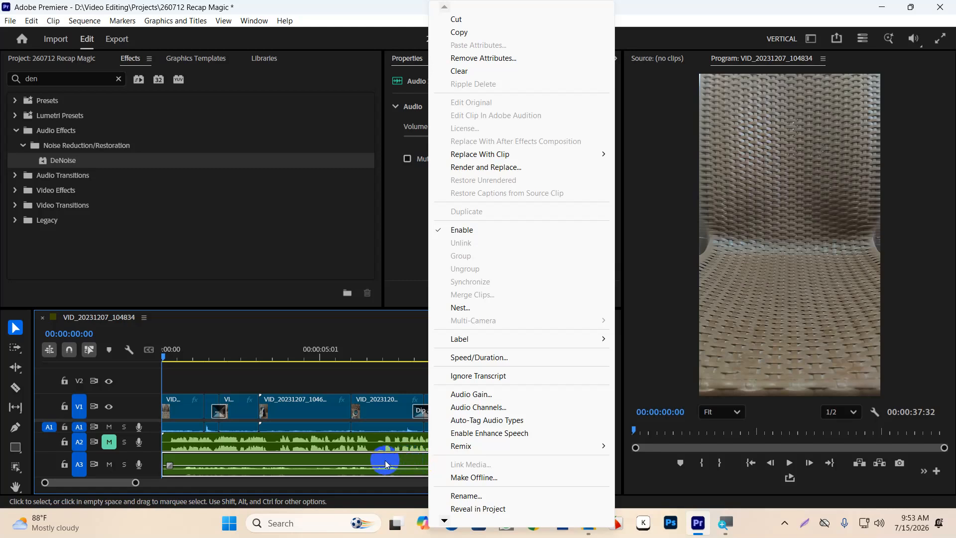
click(635, 492)
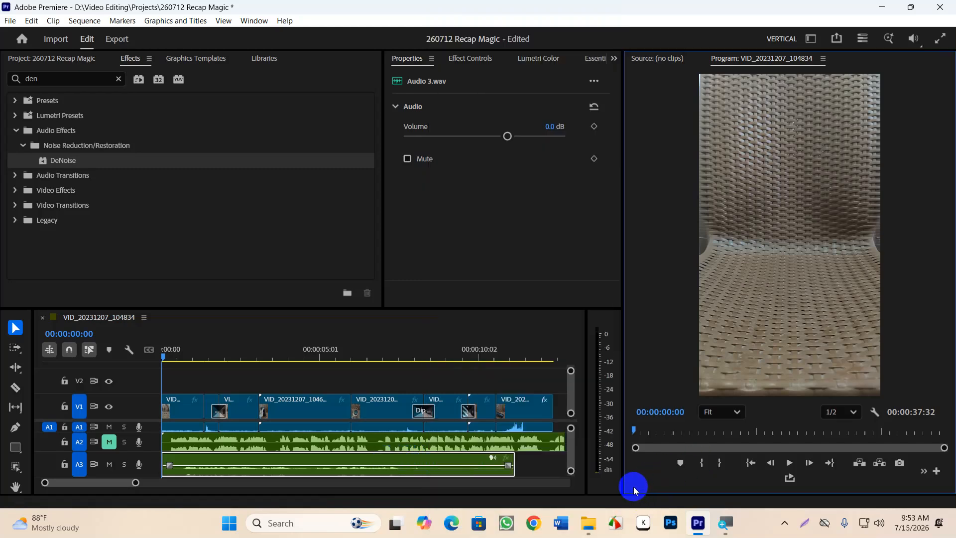
Set the audio gain of the Audio 3.wav clip on A3 to normalize its max peak to -1 dB.
click(450, 459)
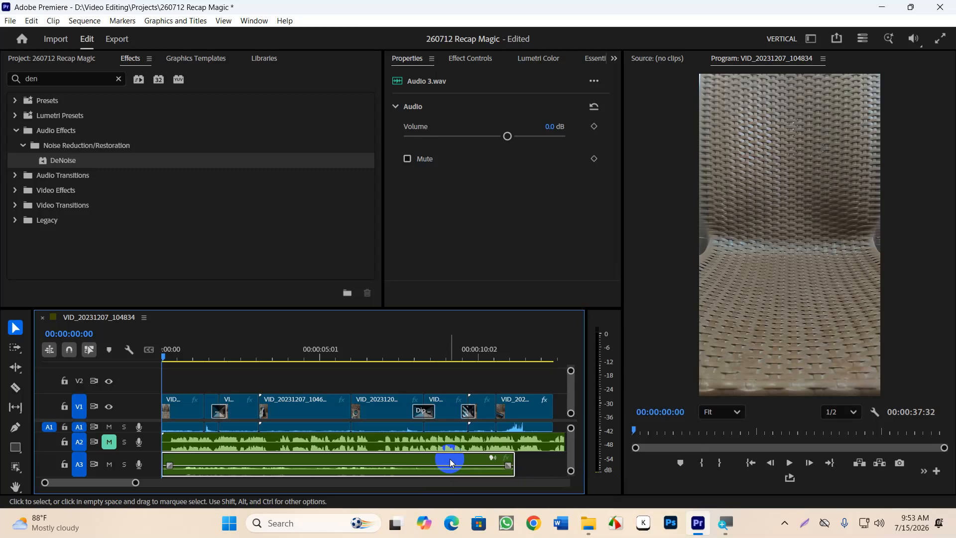
right_click(450, 458)
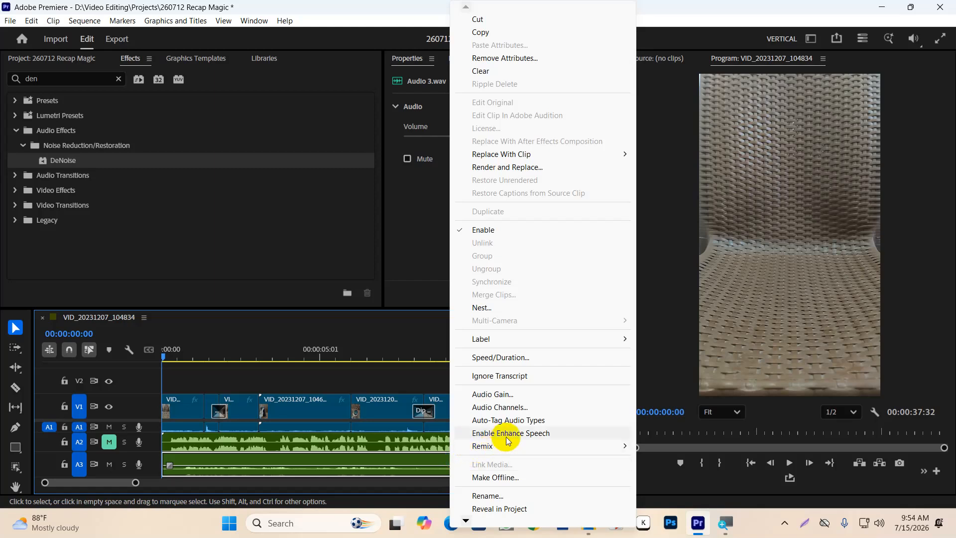
click(516, 397)
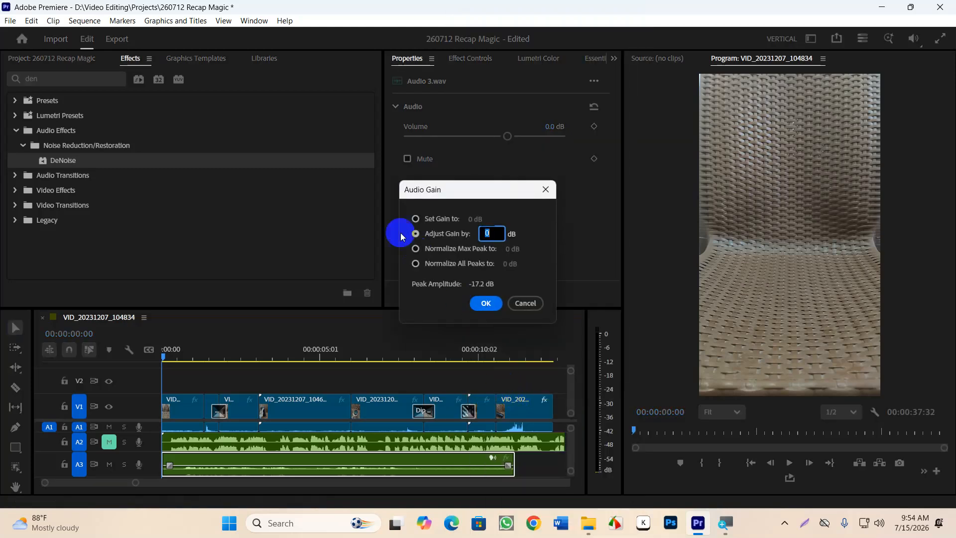
click(417, 252)
click(507, 249)
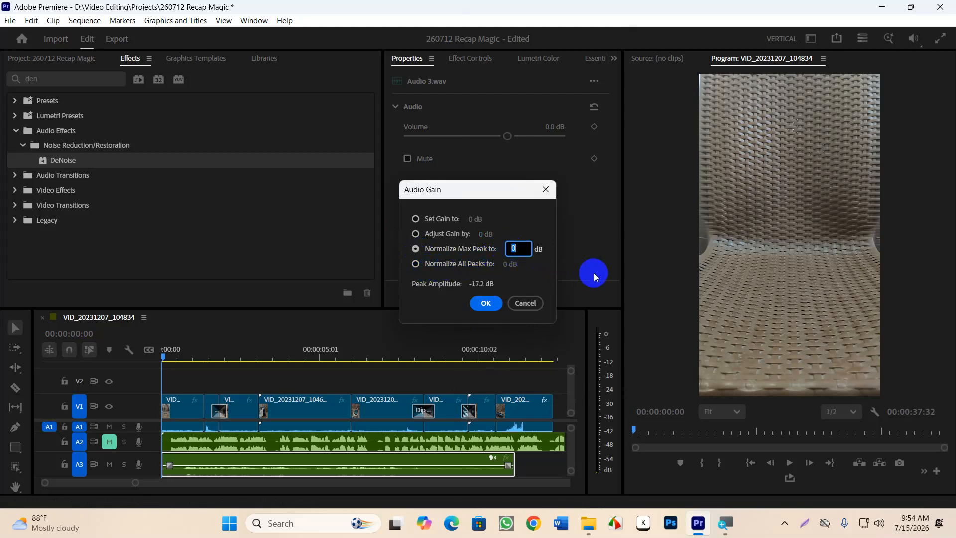
text(-1)
click(442, 304)
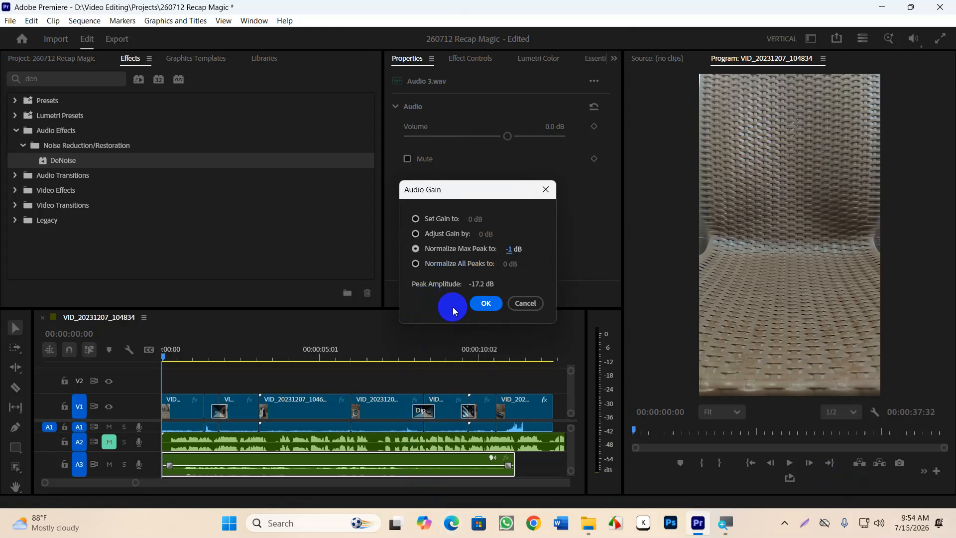
click(490, 304)
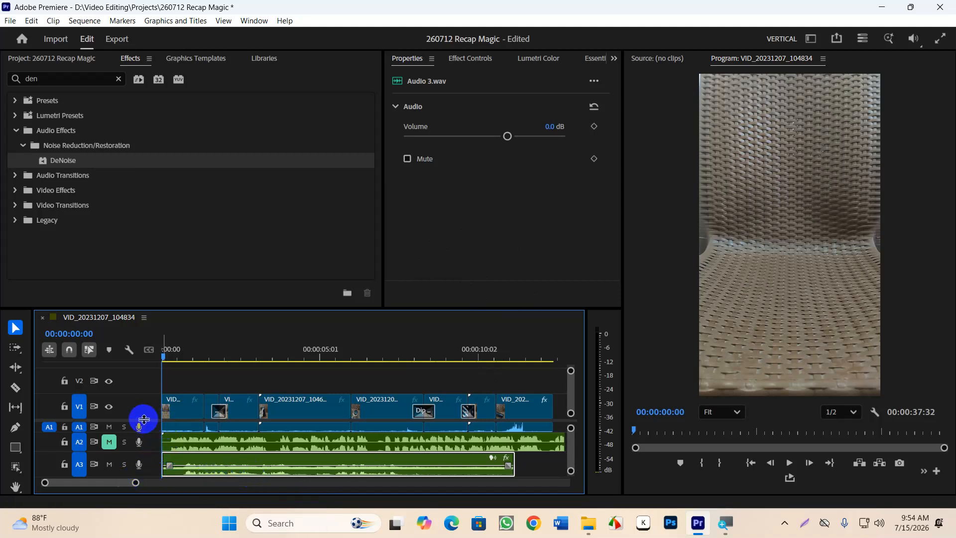
Reduce the height of audio track A2 and enlarge A3 to show the voice-over waveform on both channels.
scroll(141, 414, down, 1)
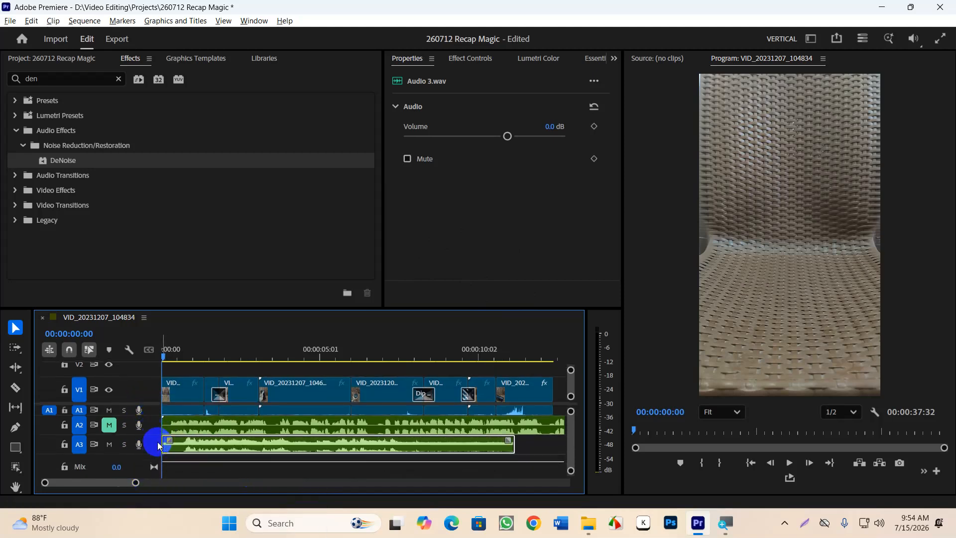
scroll(154, 431, down, 1)
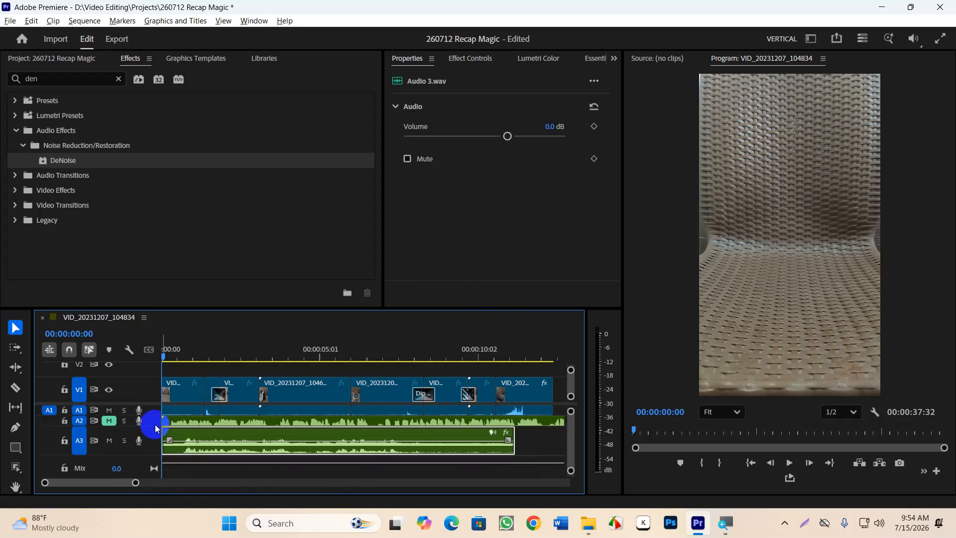
scroll(155, 438, up, 1)
scroll(165, 436, down, 1)
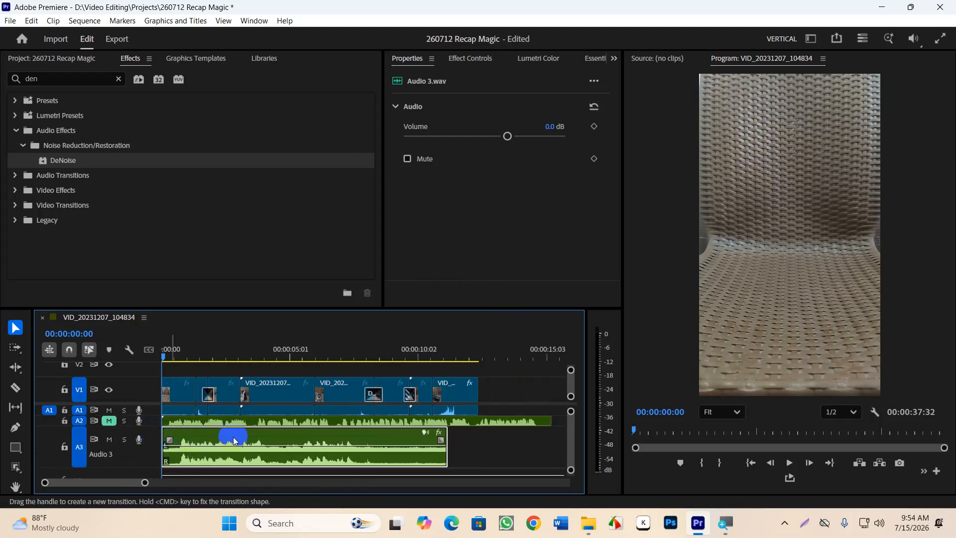
Undo and redo the normalization of the voice-over clip on A3, and play it twice from the start to compare the loudness.
key(ctrl+z)
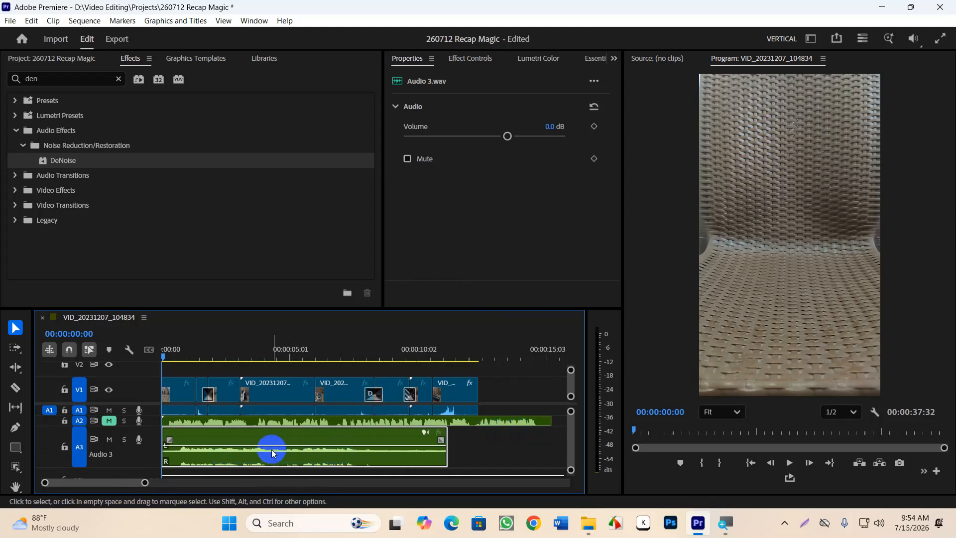
key(ctrl+shift+z)
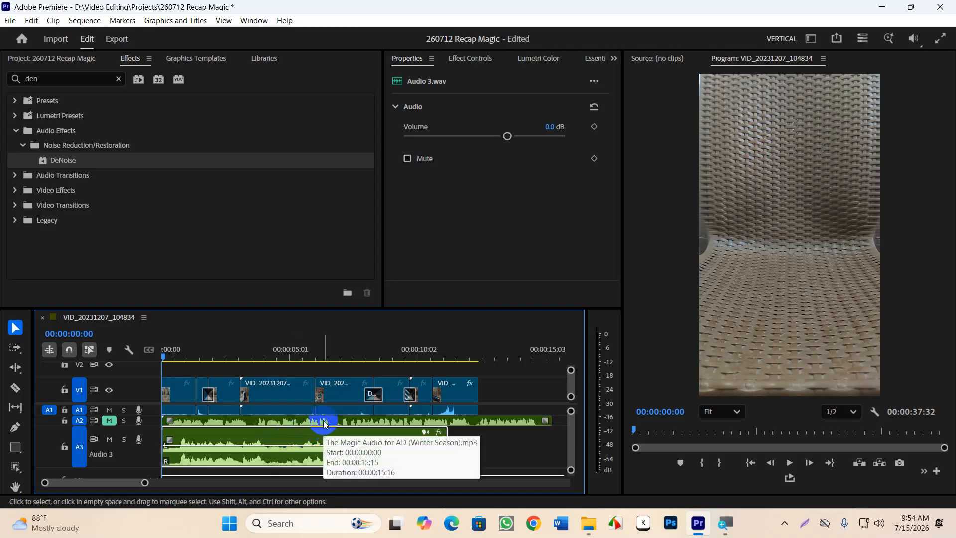
drag(334, 343, 21, 351)
key(space)
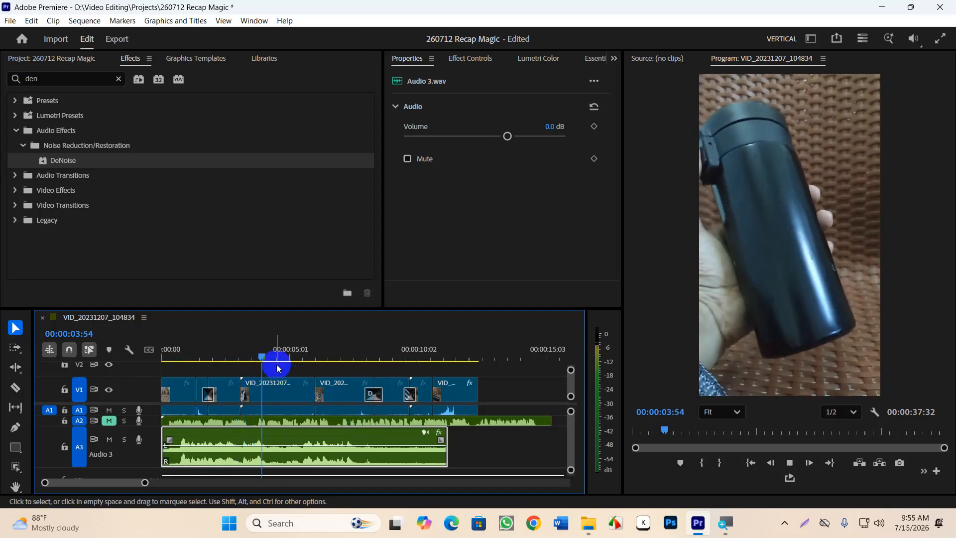
drag(273, 358, 148, 368)
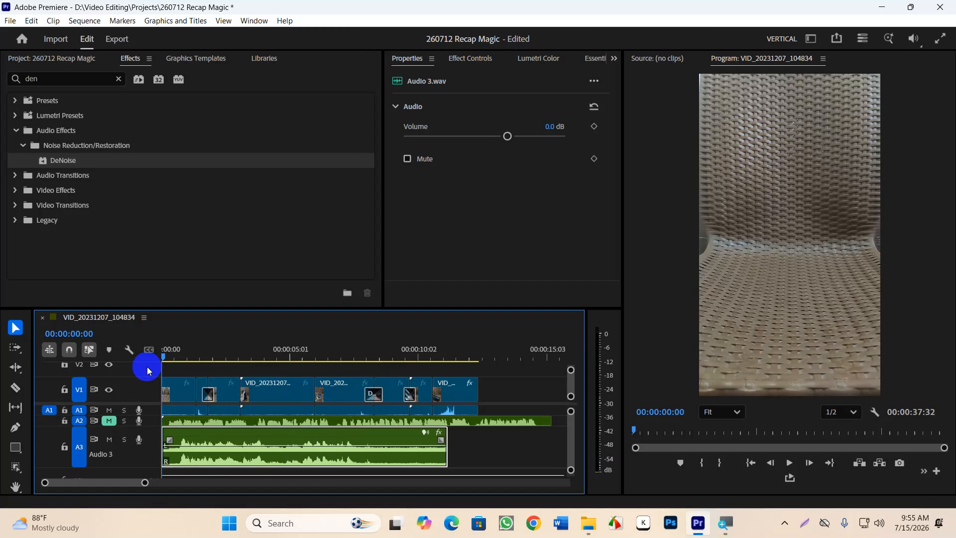
key(space)
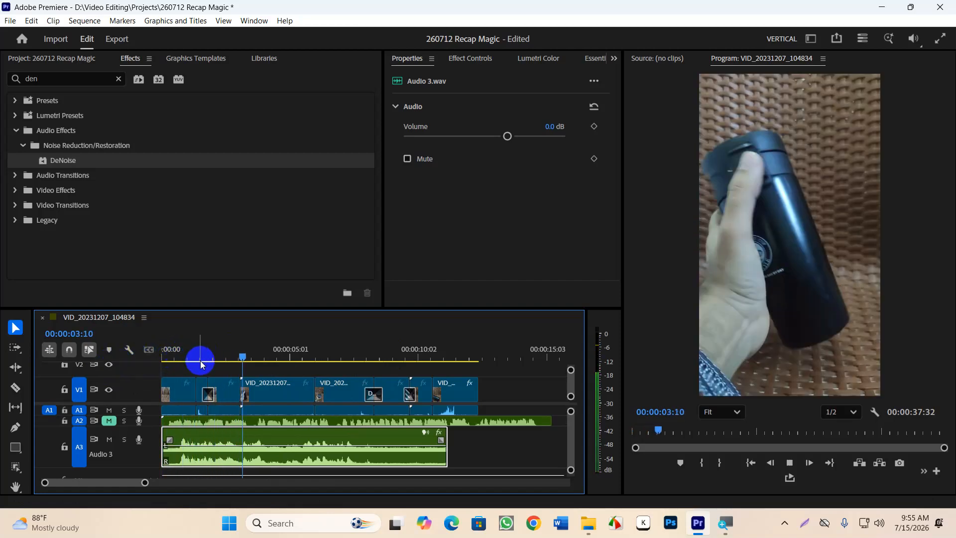
key(space)
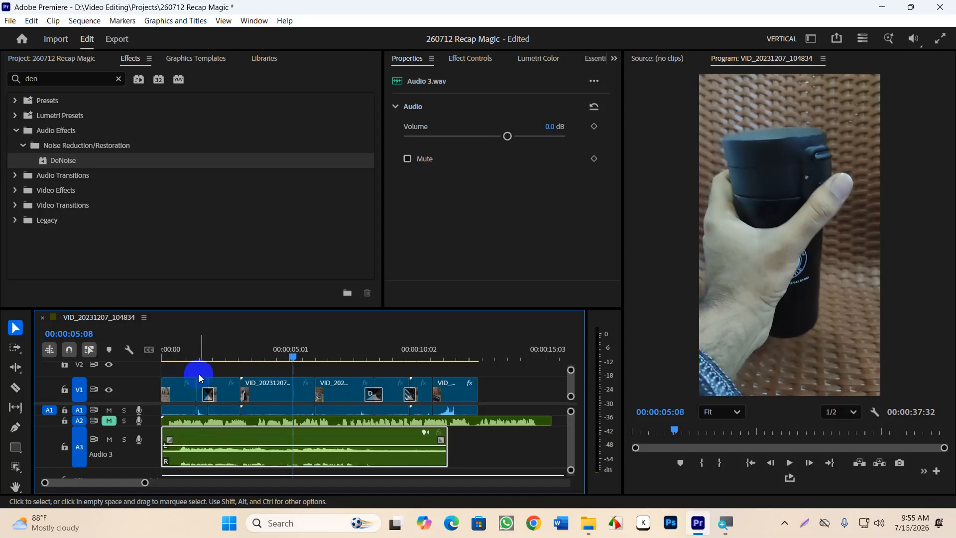
Normalize the max peak of the Audio 3.wav clip on A3 to -1 dB in its audio gain settings.
click(528, 441)
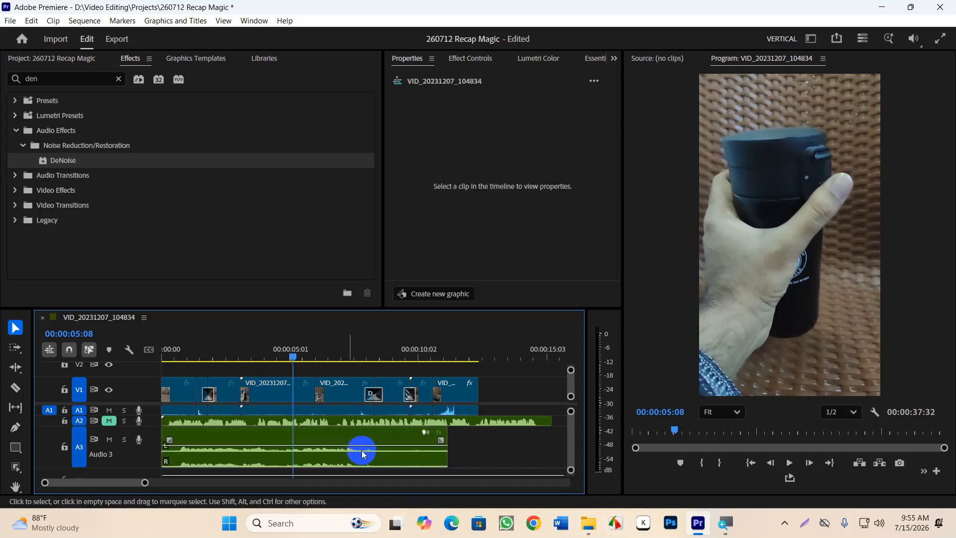
click(340, 442)
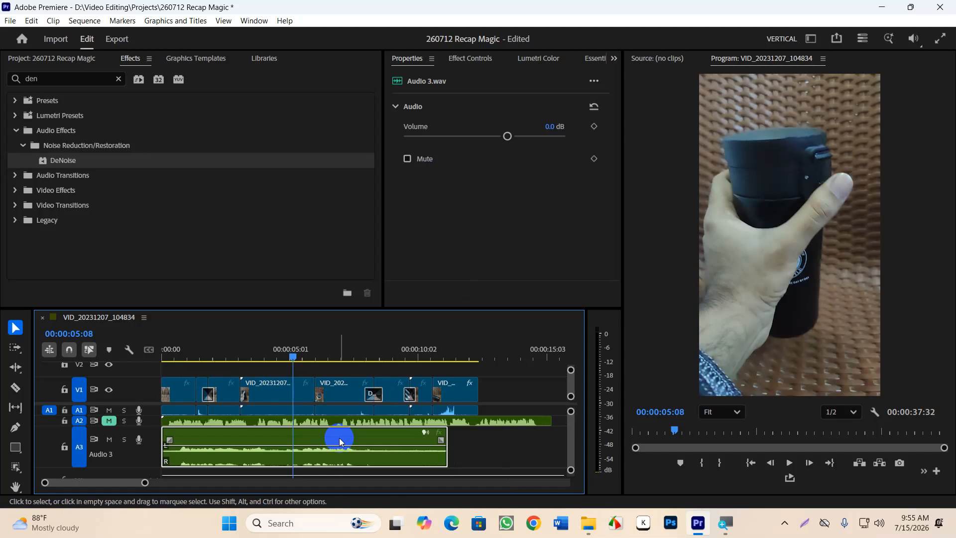
right_click(339, 437)
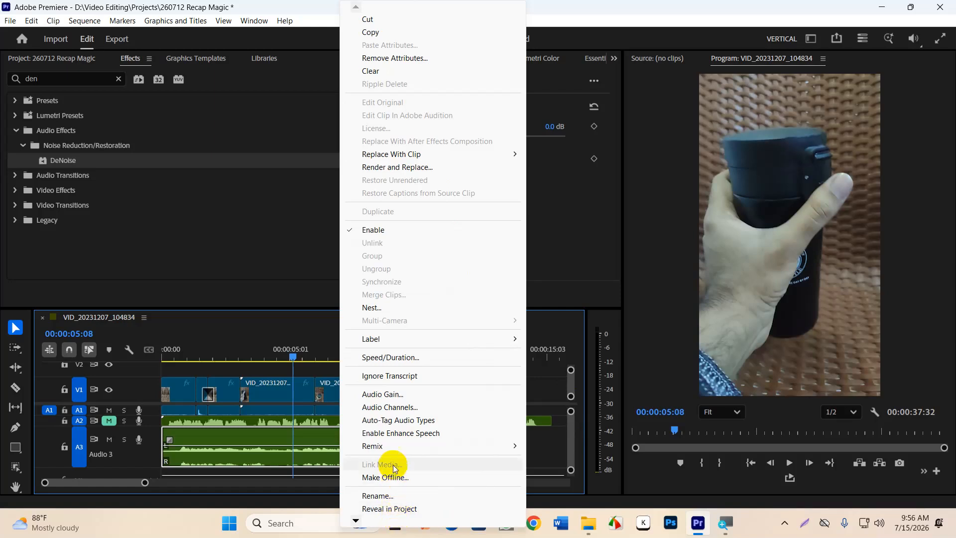
click(396, 395)
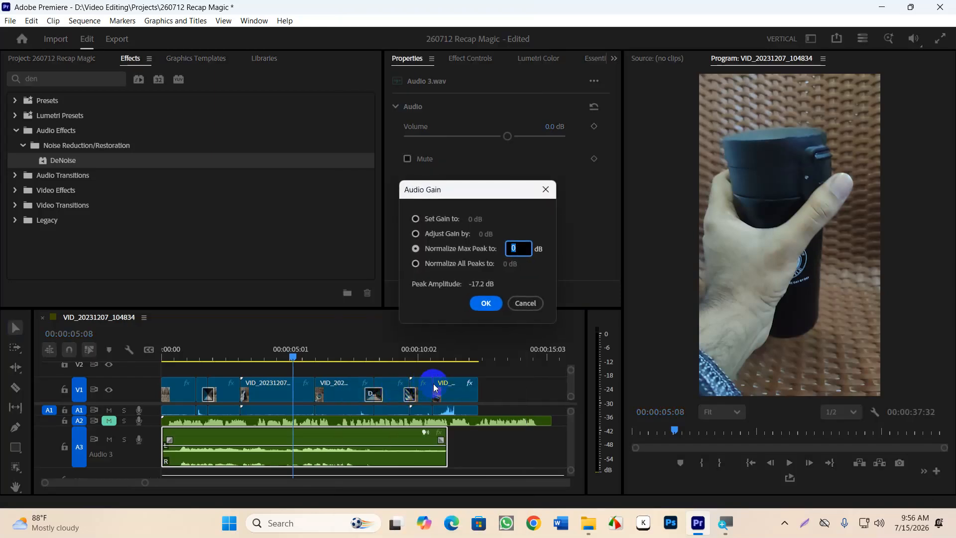
click(416, 234)
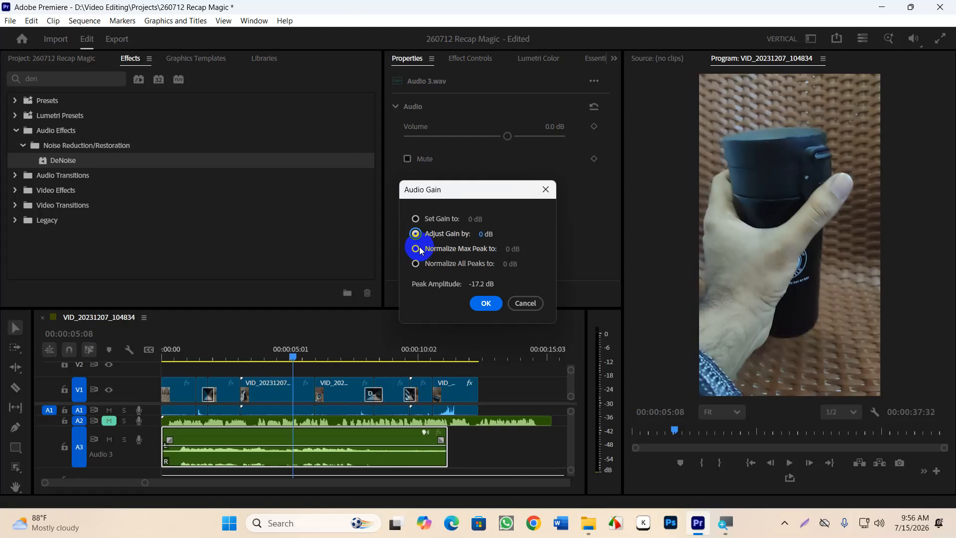
click(416, 249)
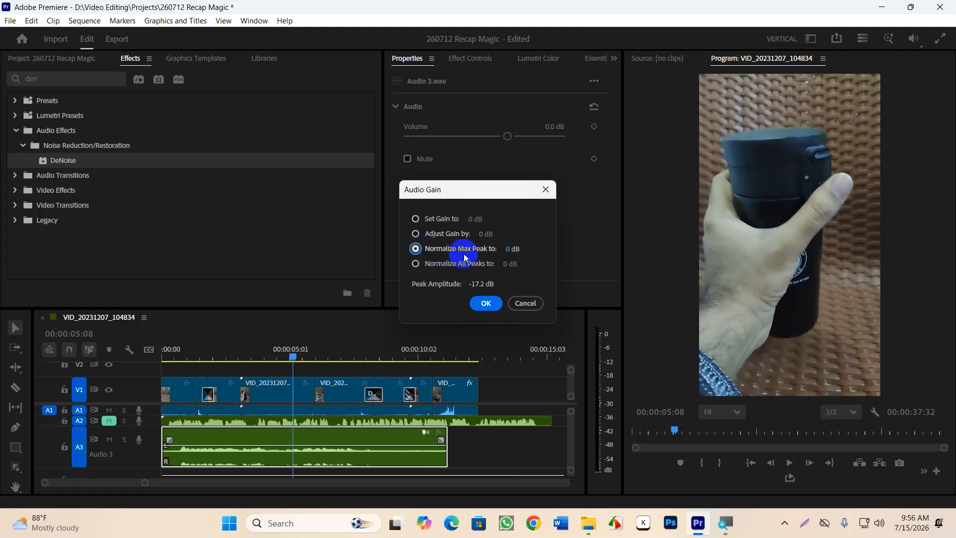
click(513, 249)
text(-1)
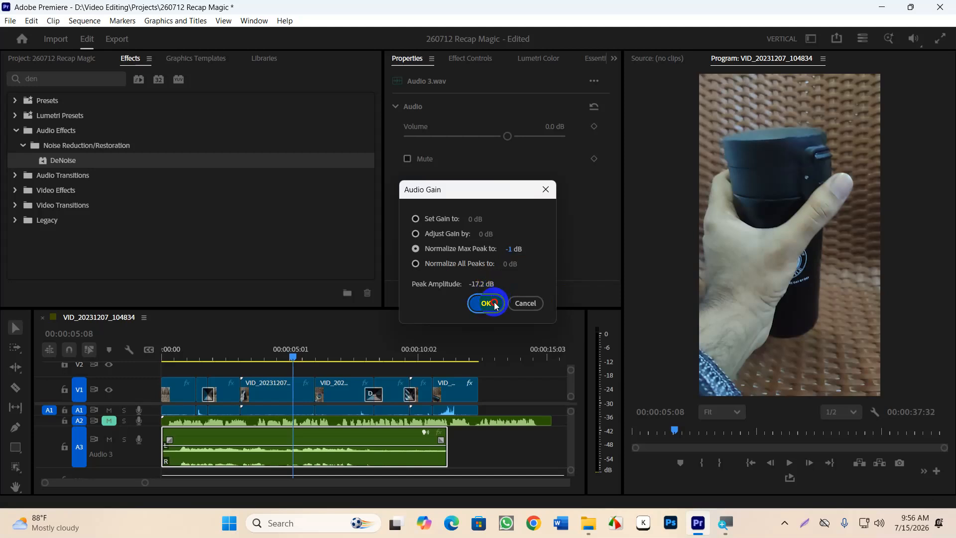
click(496, 304)
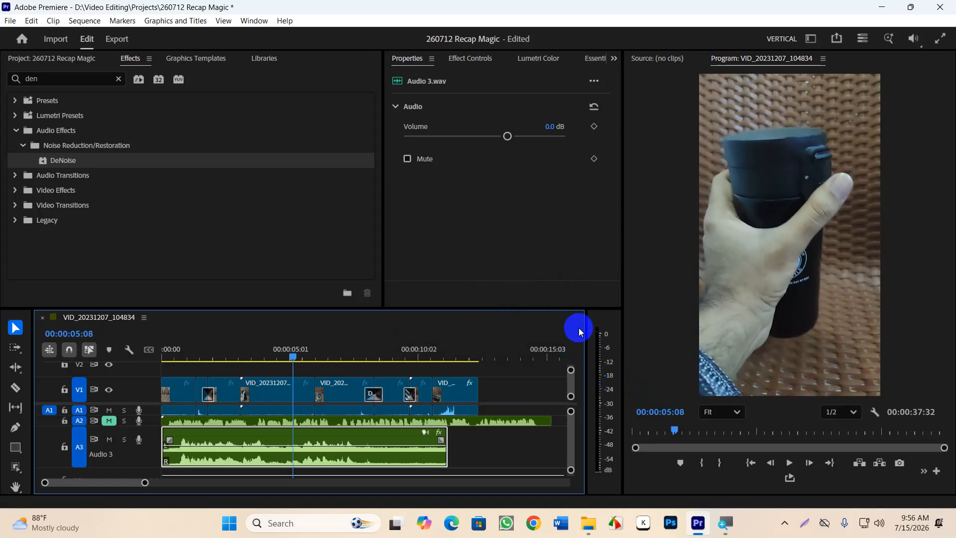
Widen the audio meters, and switch the muting from track A2 to track A3.
drag(582, 325, 544, 331)
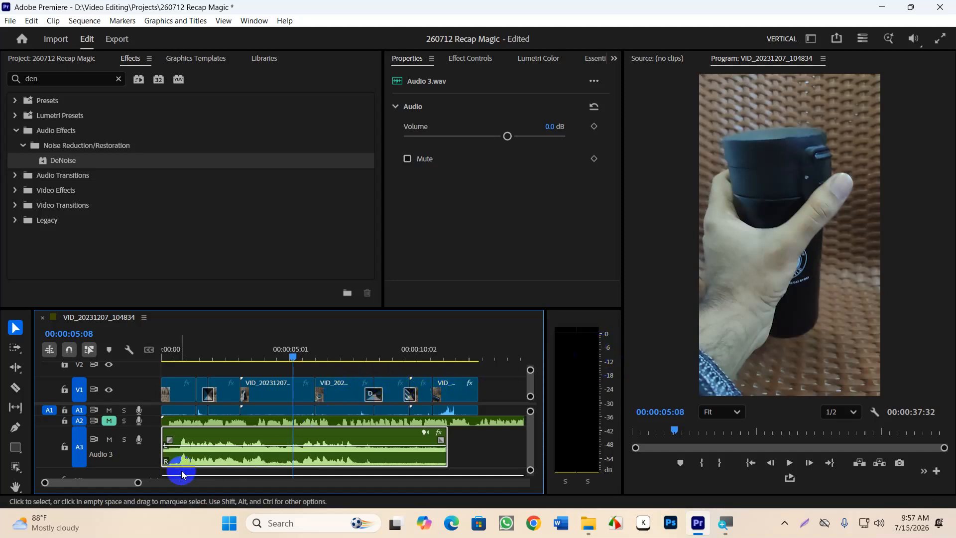
click(109, 440)
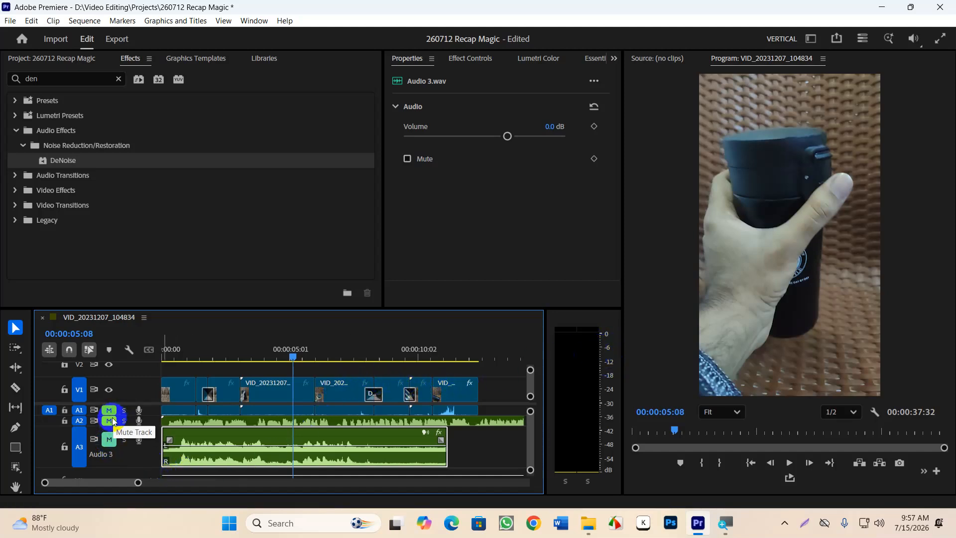
click(109, 421)
Play the opening seconds of the sequence twice with A3 muted to check the ad audio's level on the audio meters.
drag(257, 358, 150, 363)
key(space)
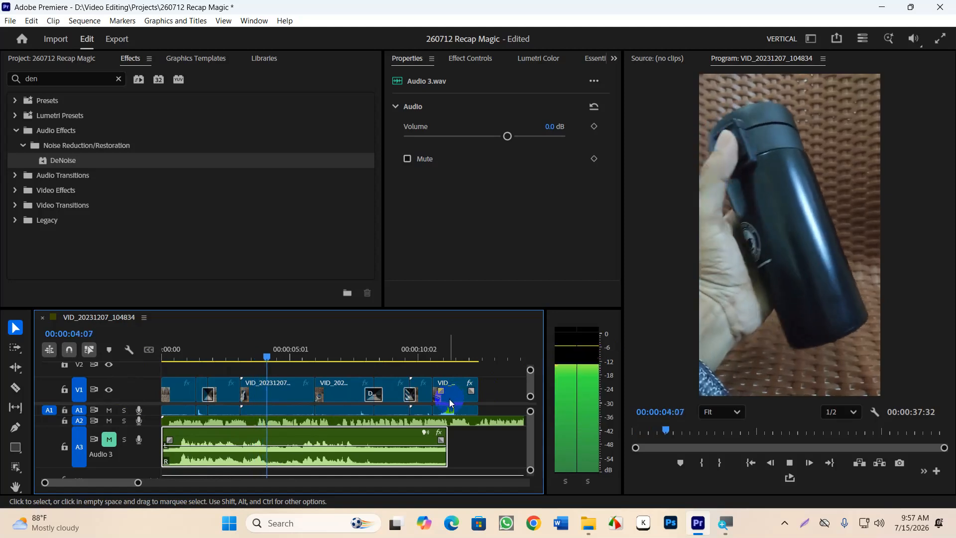
key(space)
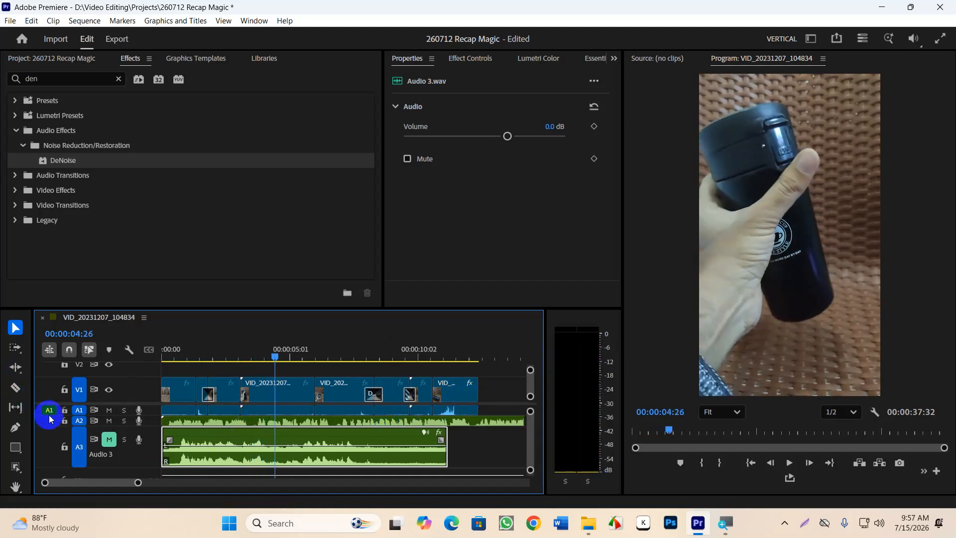
click(109, 439)
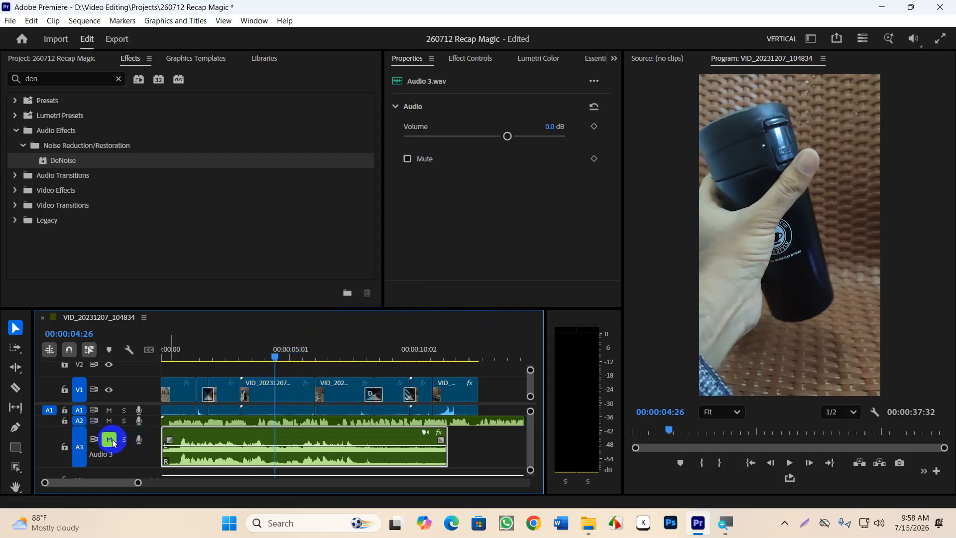
click(181, 356)
key(space)
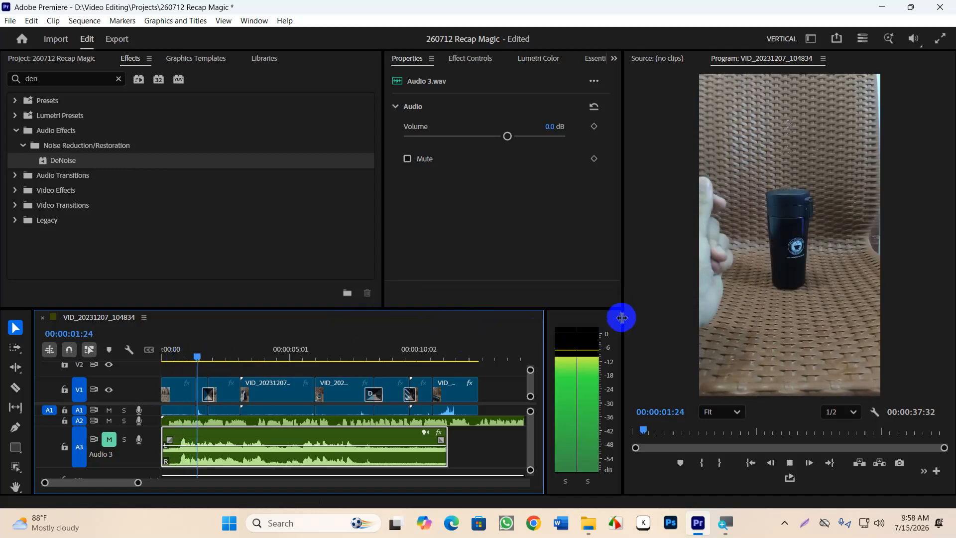
key(space)
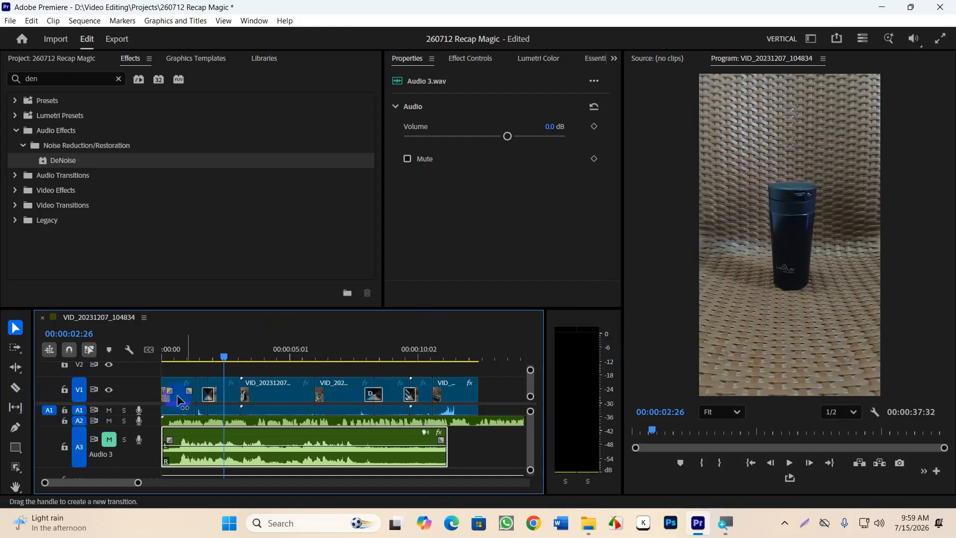
Increase the height of audio track A1 to show the waveforms of the video clips' sound.
scroll(171, 415, up, 2)
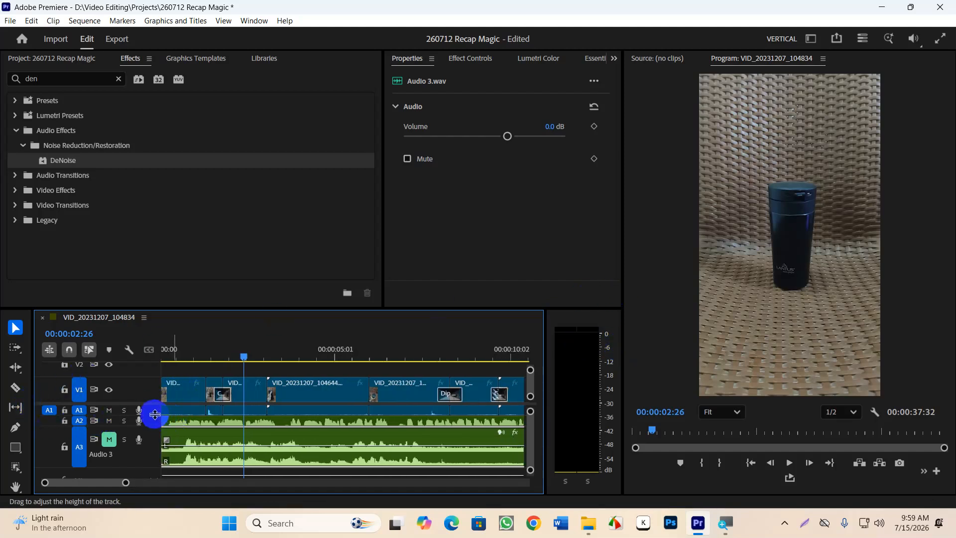
scroll(154, 413, up, 3)
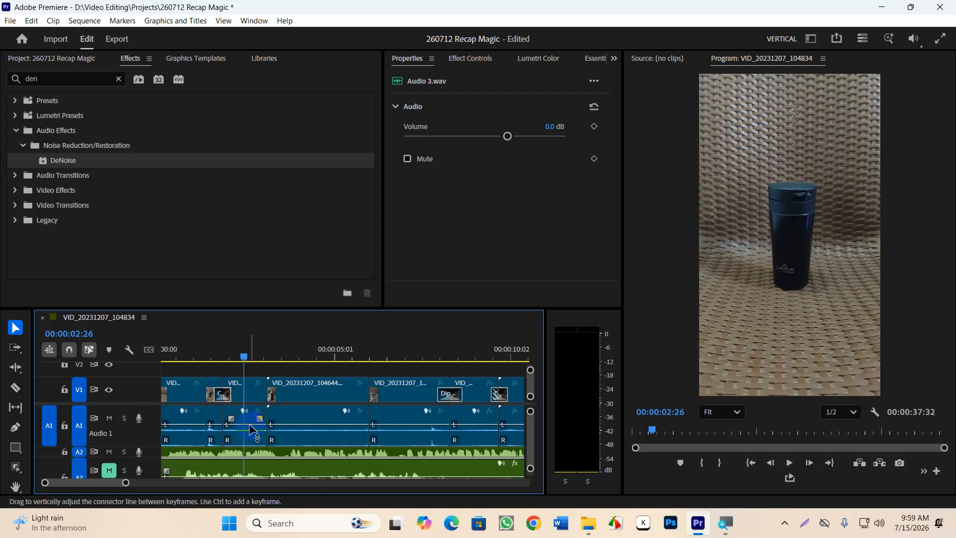
click(297, 419)
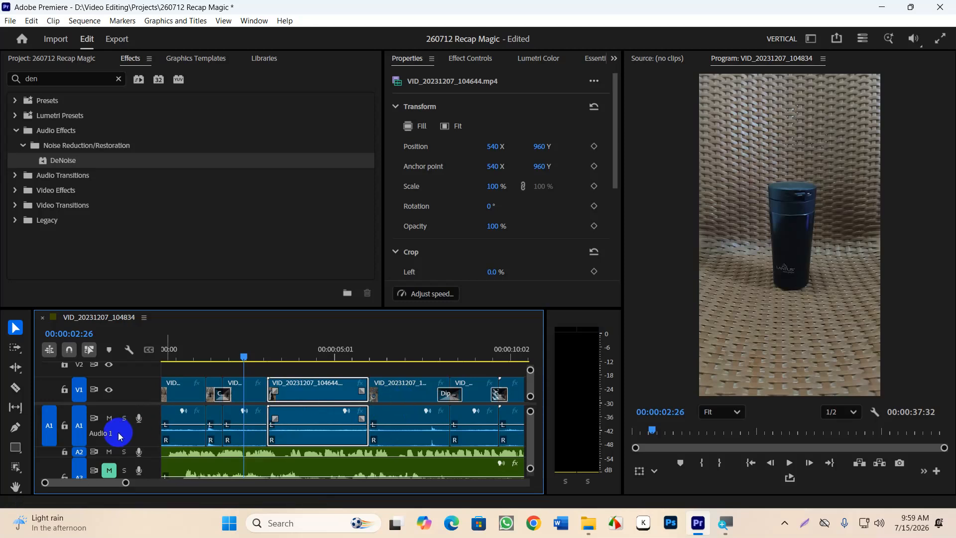
Select the first continuous group of clips on V1 and A1, and view their audio gain settings without changing them.
scroll(445, 351, down, 5)
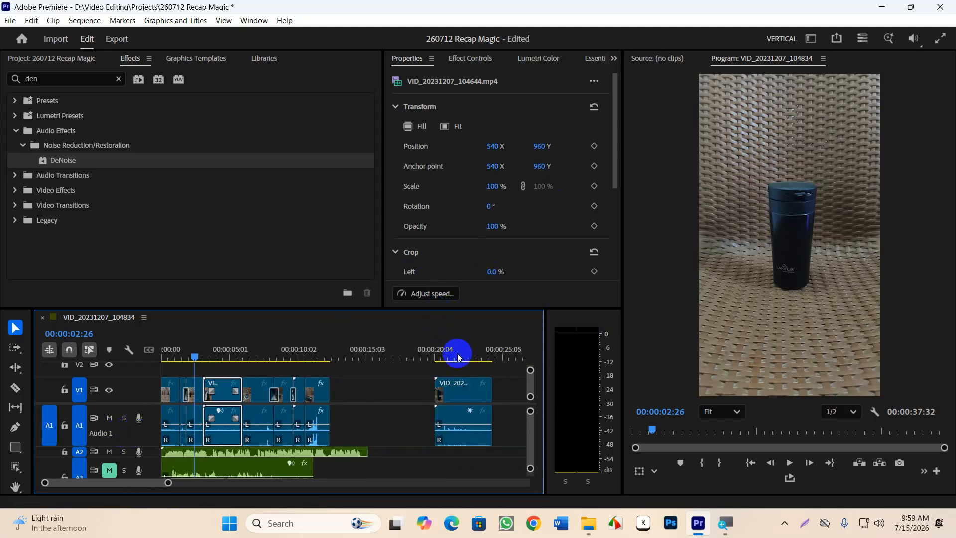
click(362, 405)
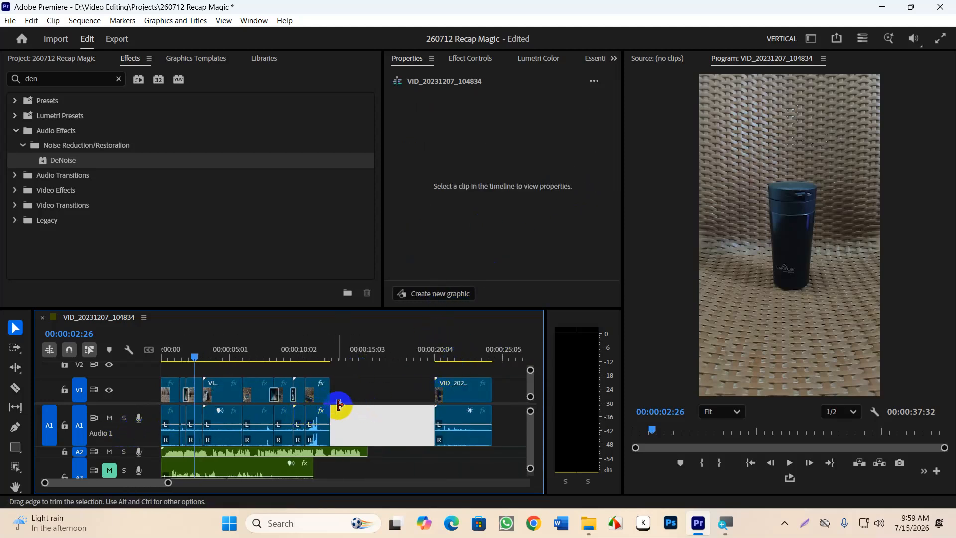
drag(345, 387, 120, 443)
right_click(258, 436)
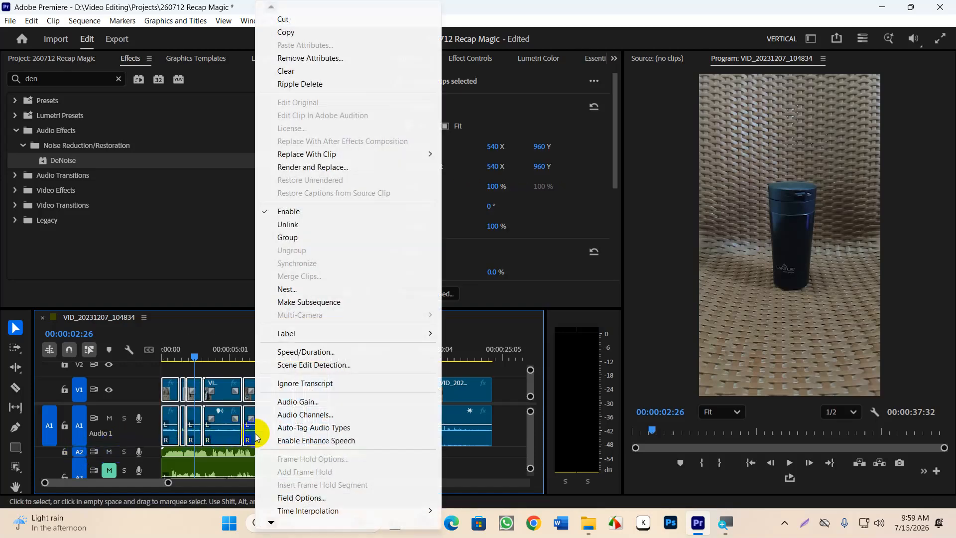
click(326, 401)
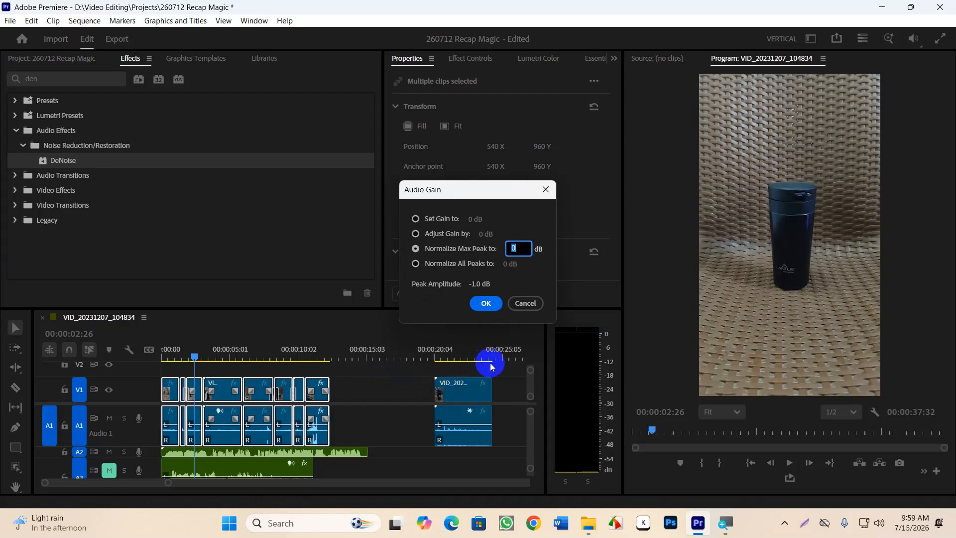
click(529, 303)
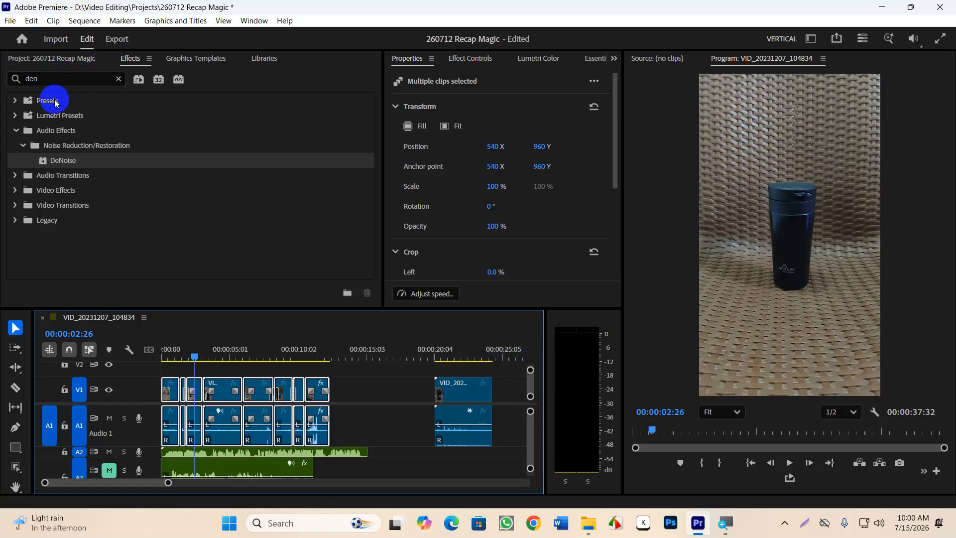
Try to apply the DeNoise effect to the selected clips on A1, and clear the selection.
drag(58, 160, 233, 414)
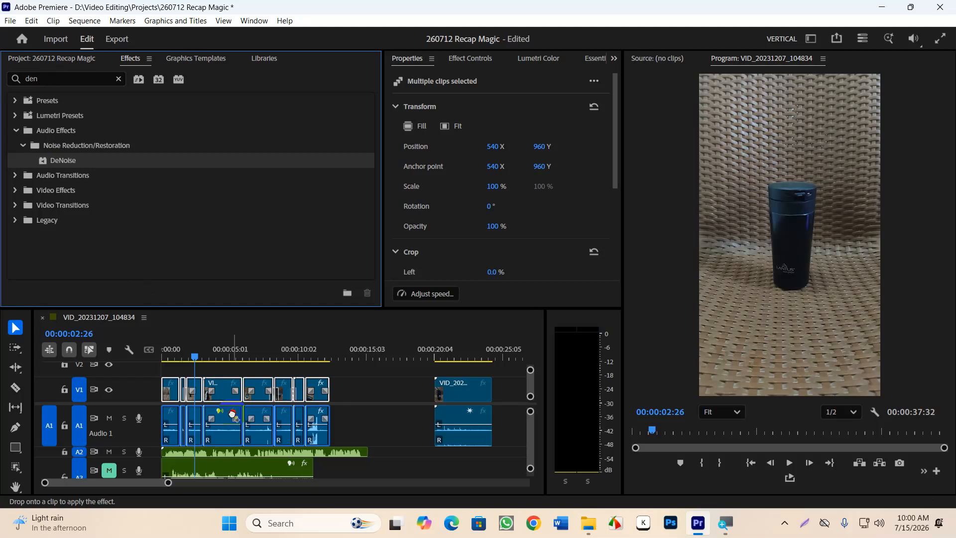
drag(233, 413, 233, 414)
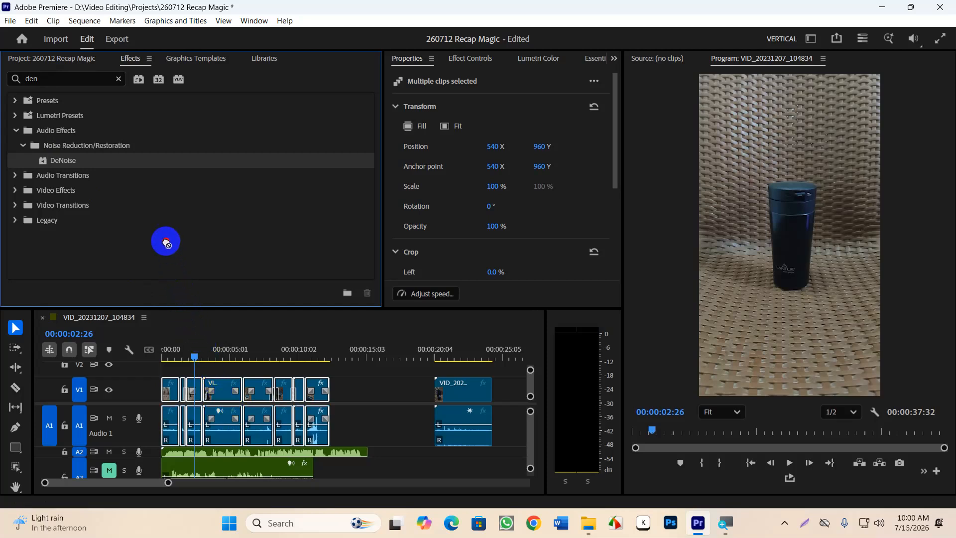
click(372, 392)
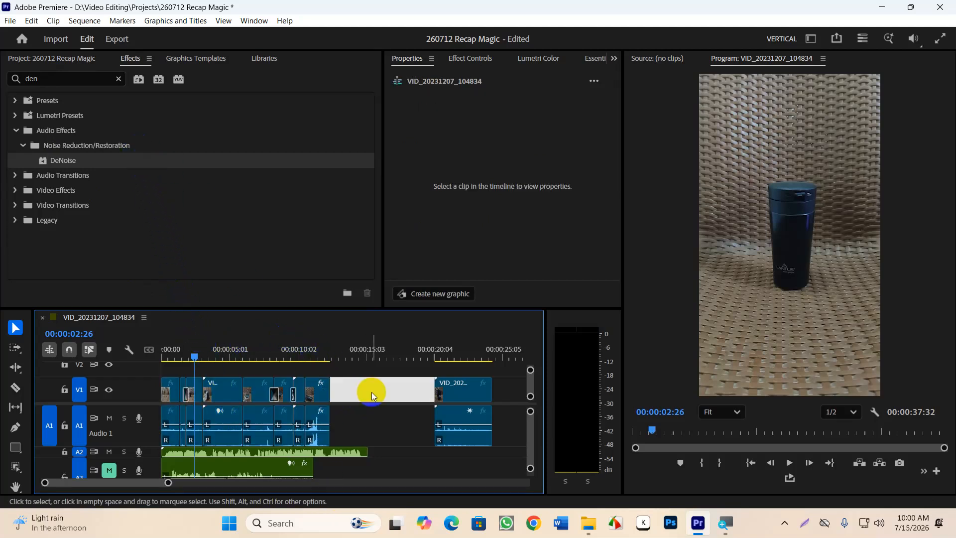
Mute audio track A2, unmute A3, and return the playhead to the start of the sequence.
click(349, 422)
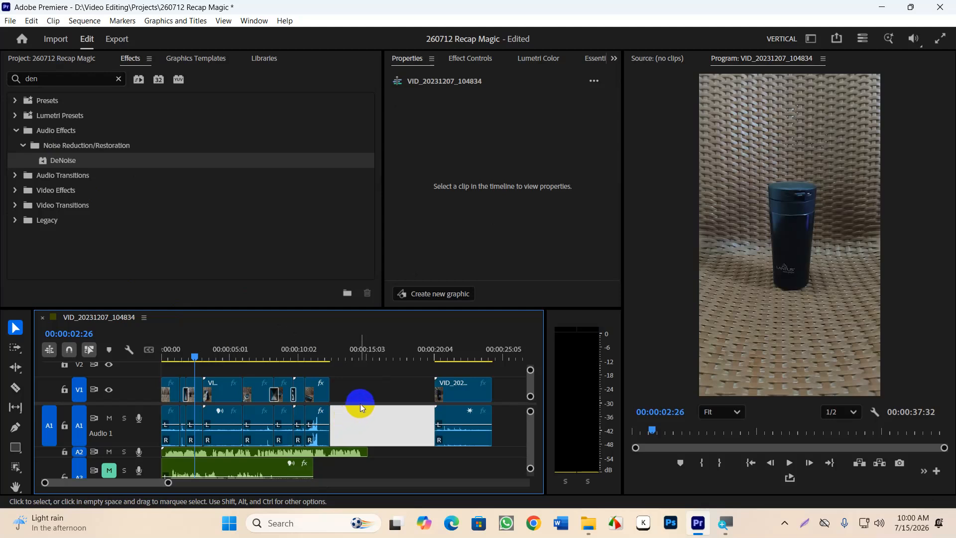
click(398, 385)
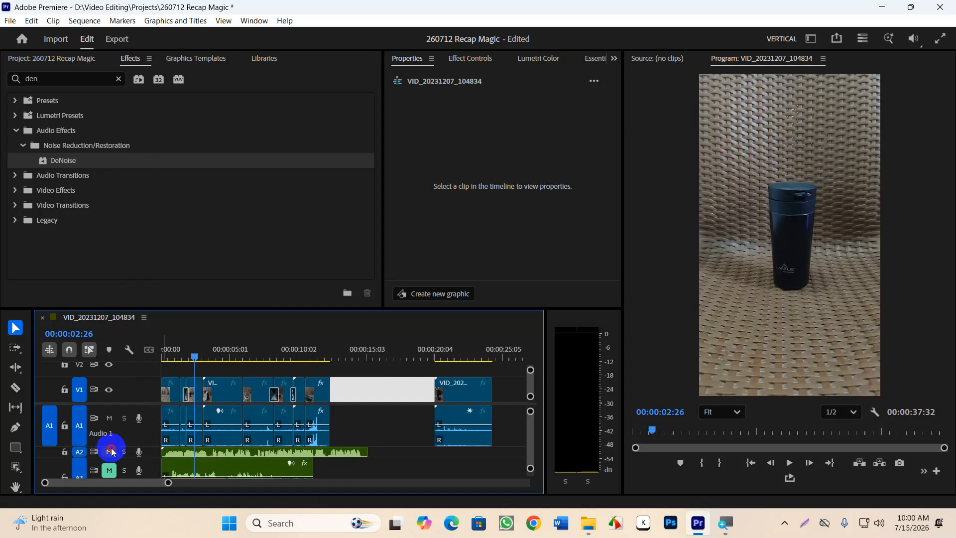
click(109, 470)
drag(206, 351, 104, 367)
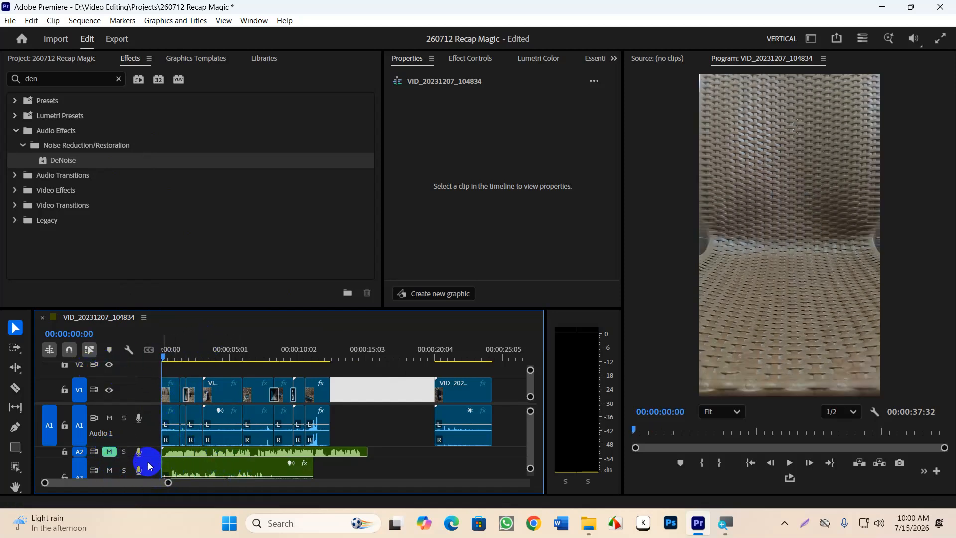
Reduce the height of audio track A1, and play the opening of the voice-over on A3.
scroll(154, 442, down, 2)
scroll(153, 432, down, 3)
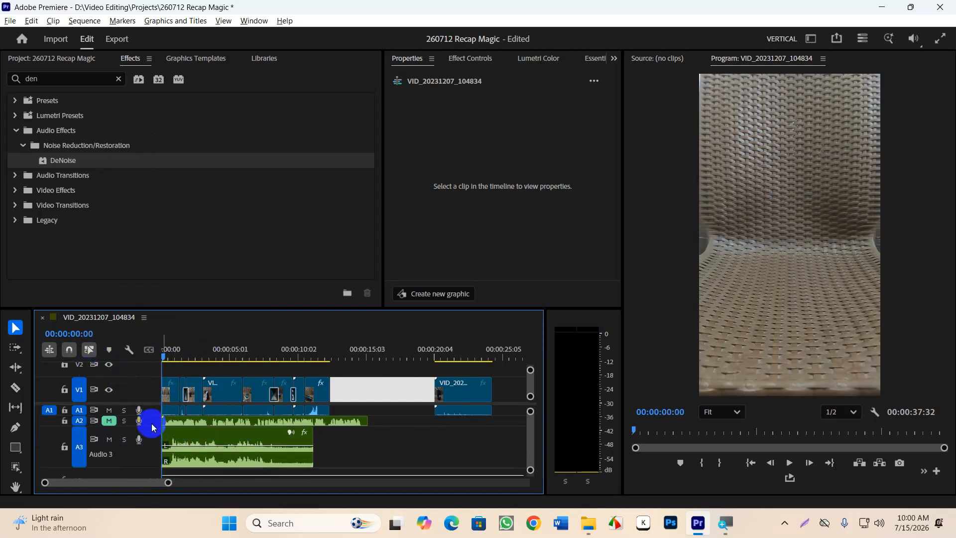
scroll(154, 444, up, 2)
scroll(154, 444, down, 2)
scroll(151, 447, up, 2)
scroll(154, 447, down, 2)
scroll(242, 446, up, 1)
scroll(243, 445, up, 3)
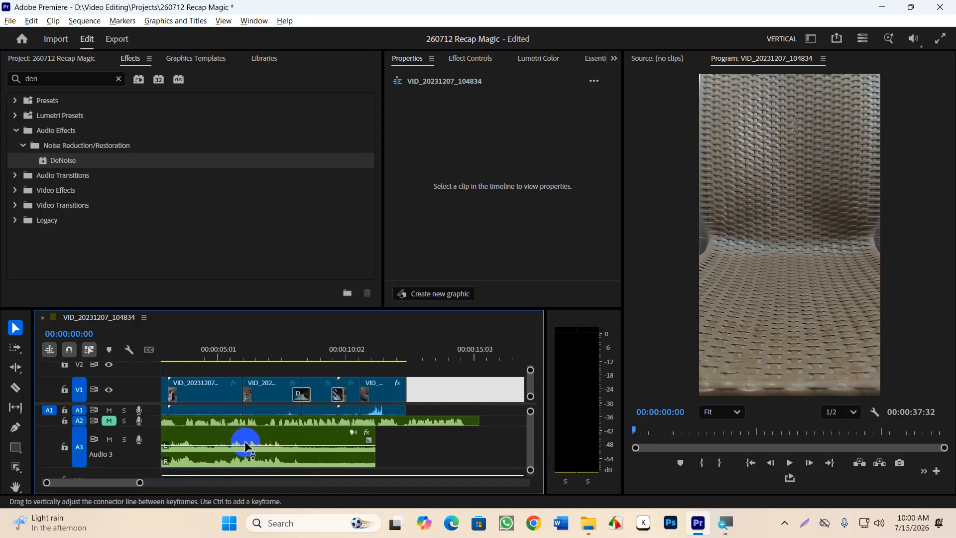
drag(254, 357, 70, 386)
key(space)
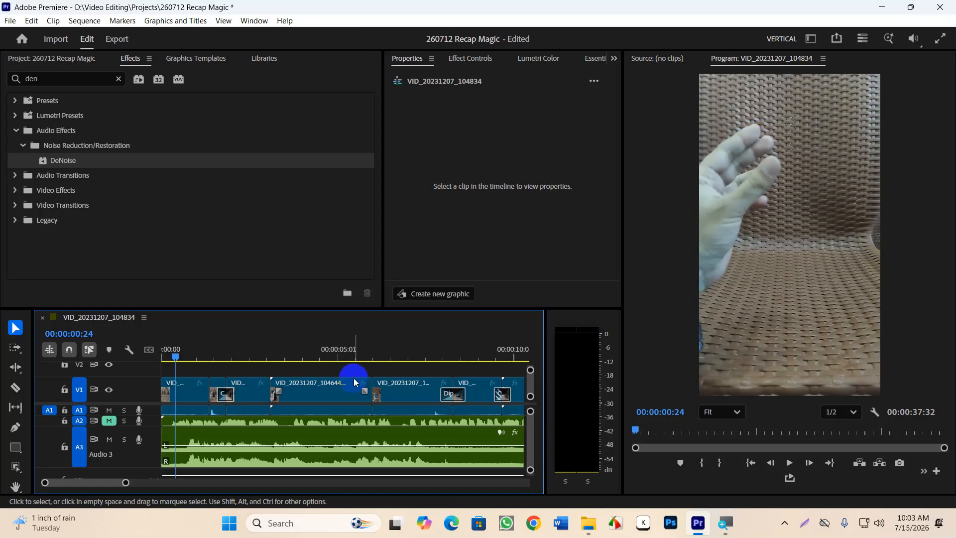
key(Home)
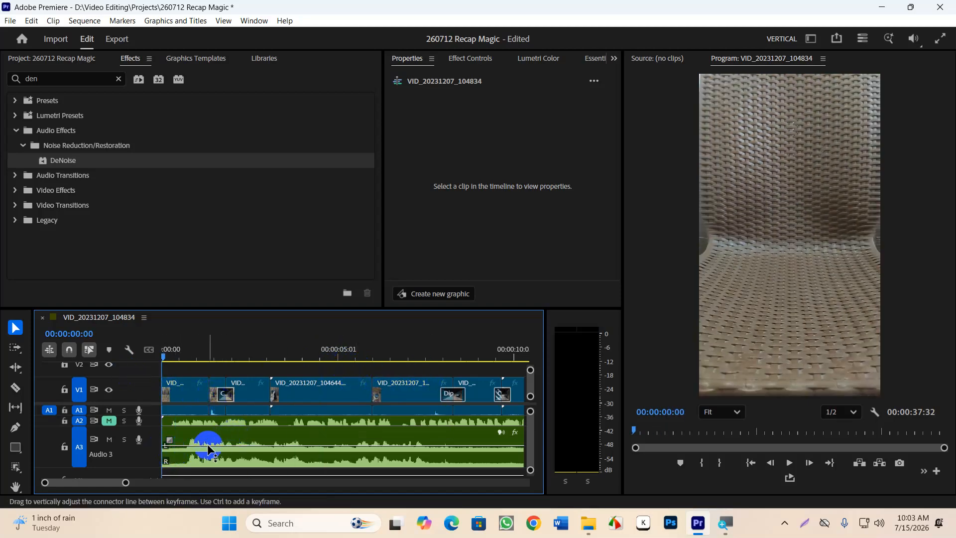
Find the DeNoise effect and apply it to the Audio 3.wav voice-over clip on A3.
click(228, 444)
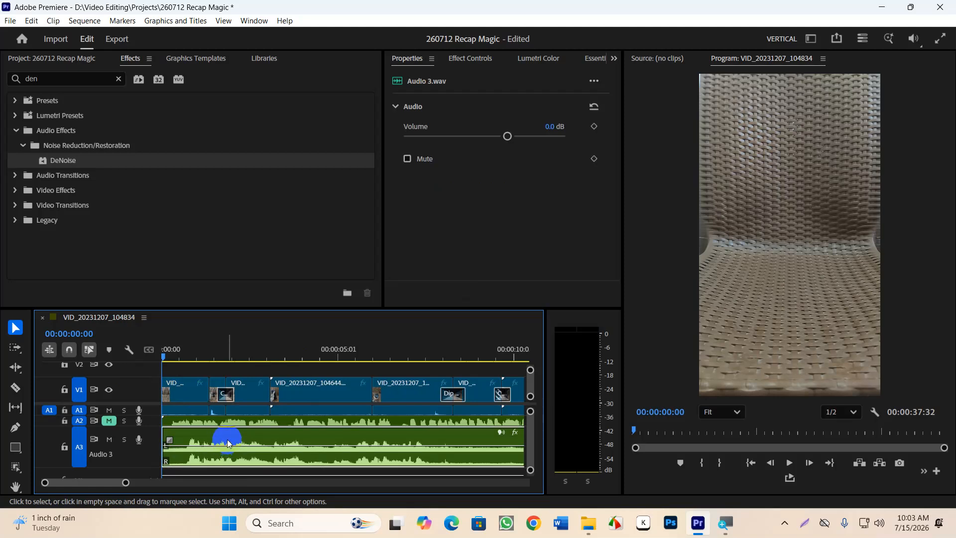
click(119, 79)
click(252, 331)
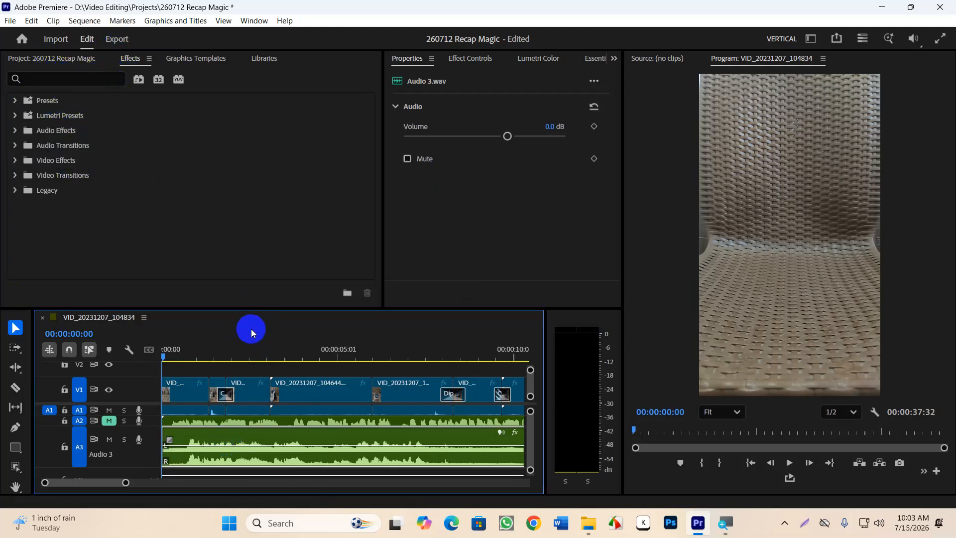
click(30, 56)
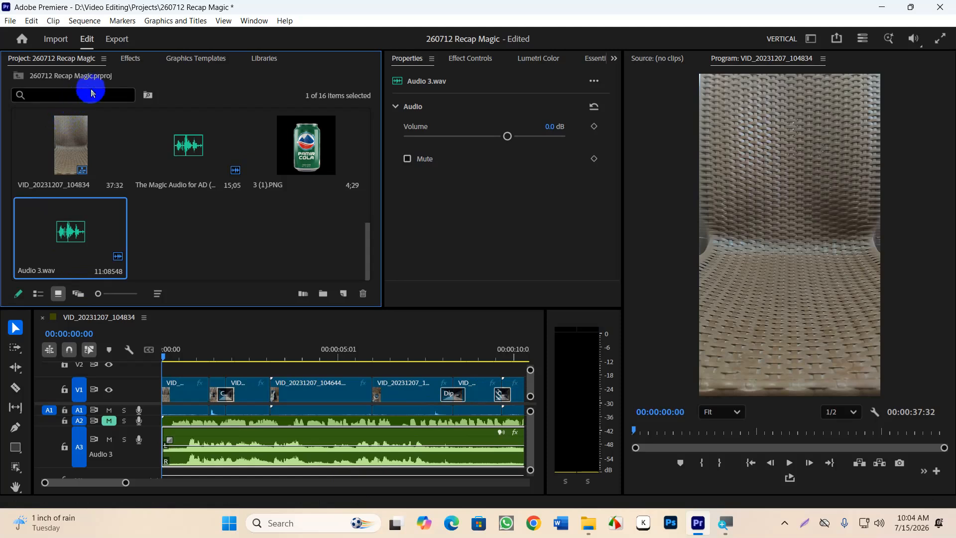
click(123, 59)
click(80, 79)
text(den)
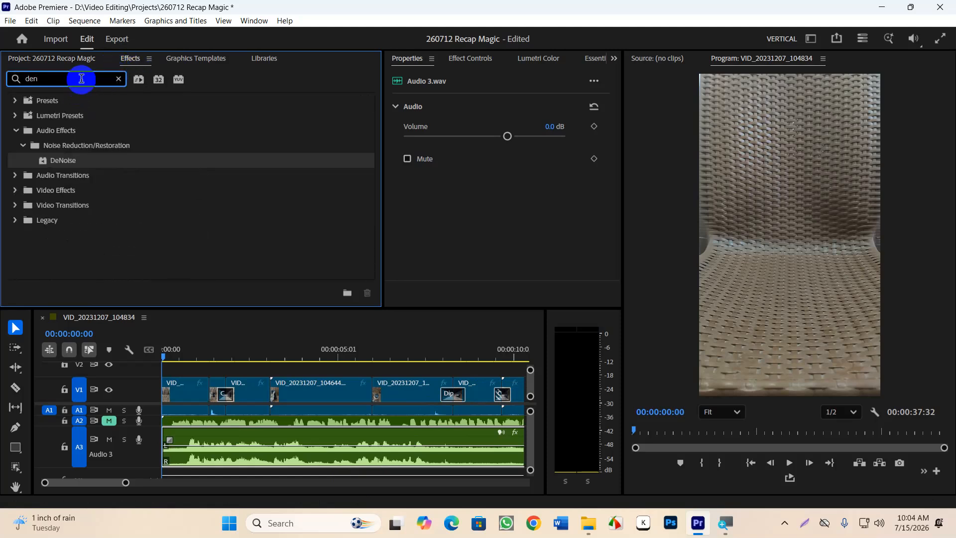
click(70, 162)
drag(70, 162, 357, 447)
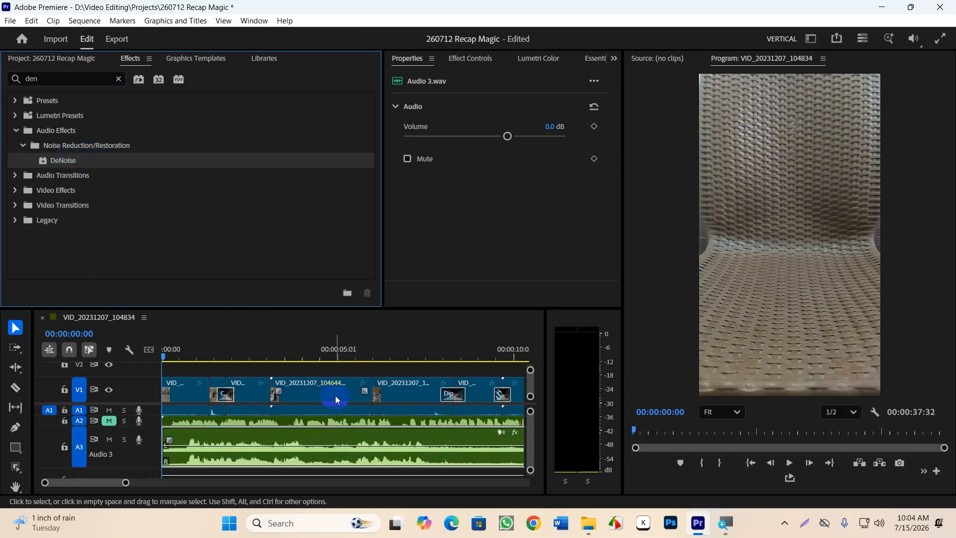
Play the sequence from the start to hear the voice-over with DeNoise applied.
drag(309, 355, 10, 379)
key(space)
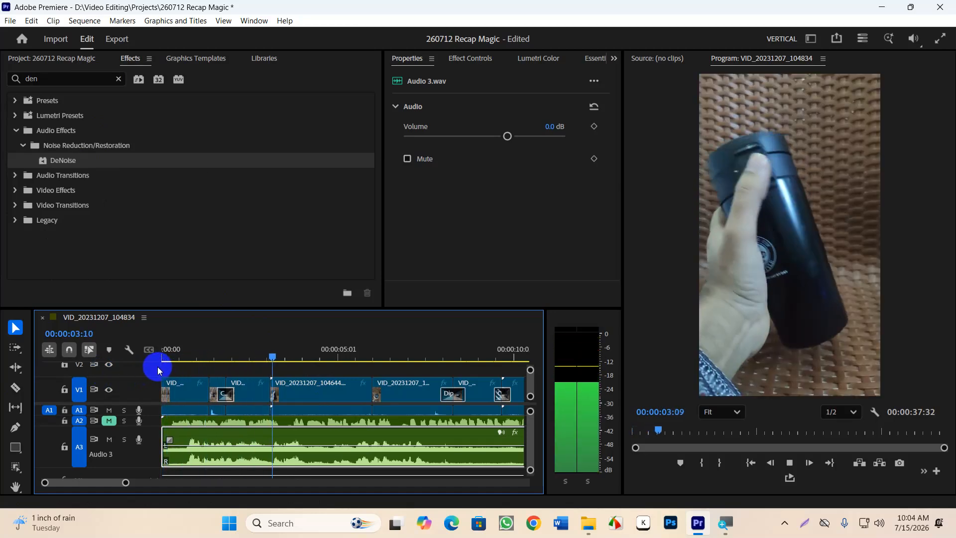
key(space)
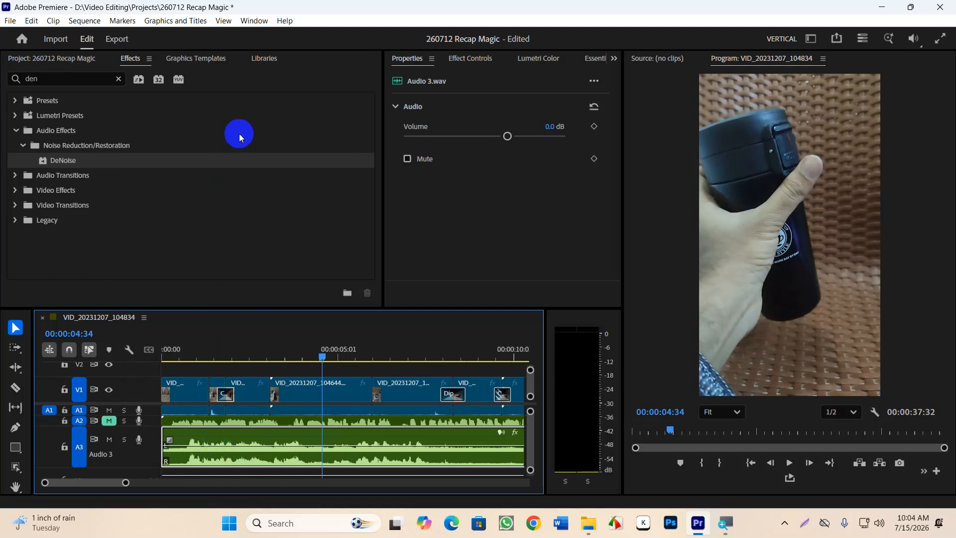
Compare the voice-over's sound with the DeNoise effect switched off and back on, playing the opening seconds in each state.
click(502, 59)
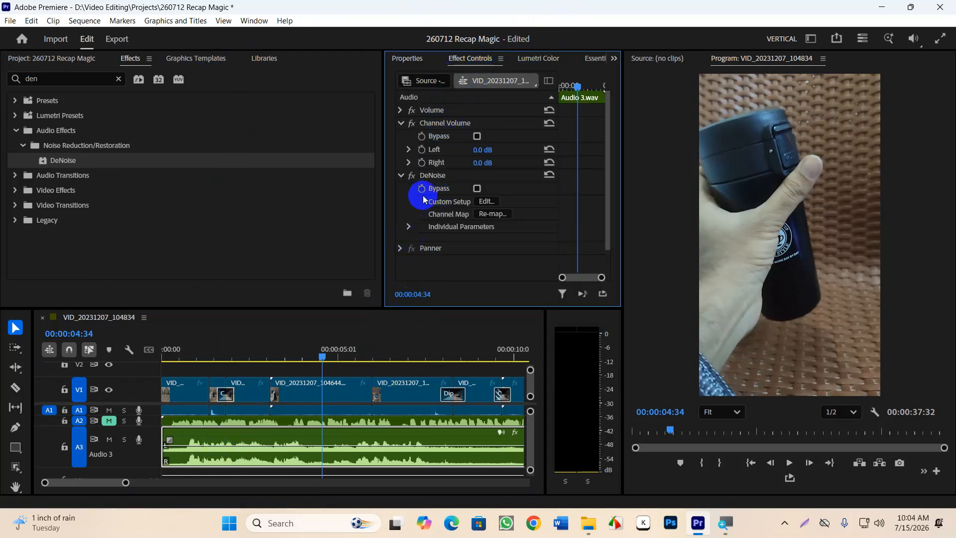
click(412, 176)
drag(327, 358, 36, 434)
key(space)
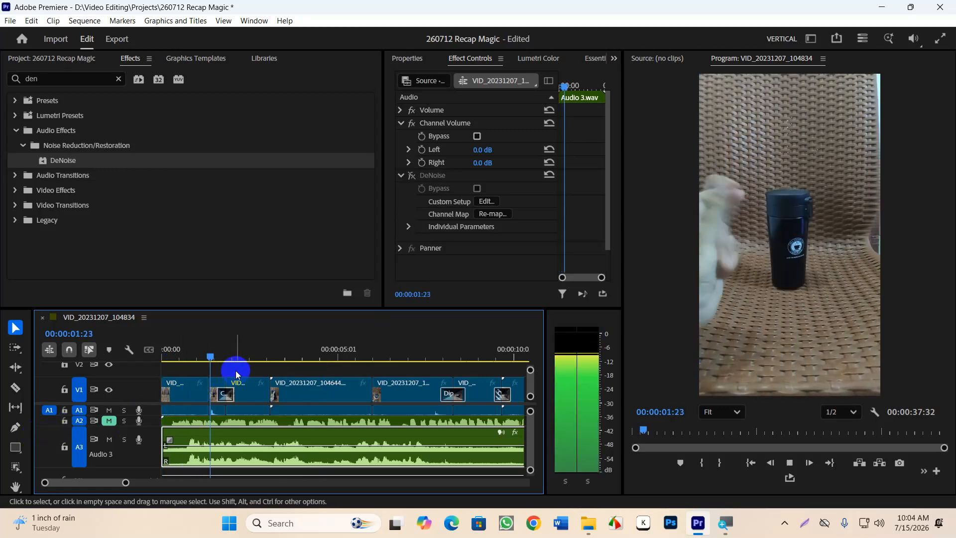
key(space)
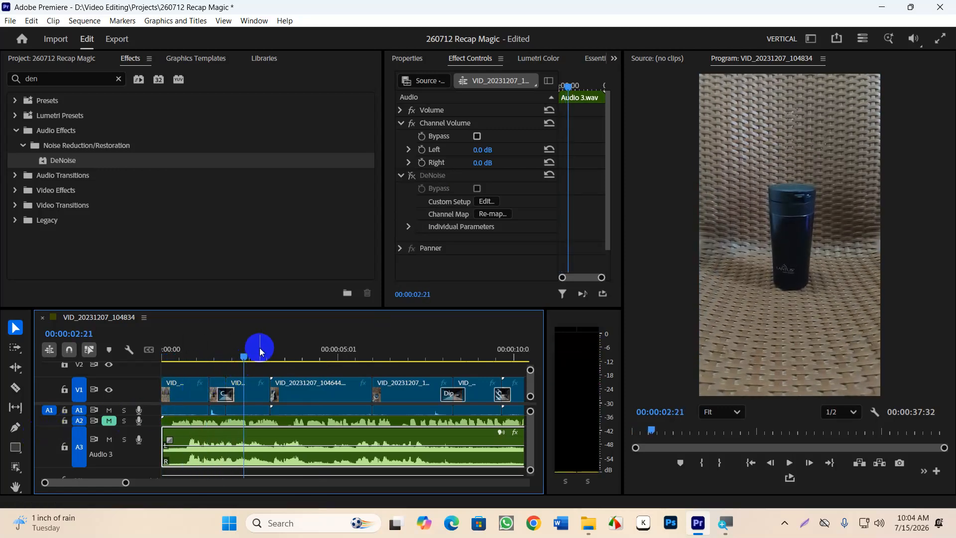
click(412, 176)
key(space)
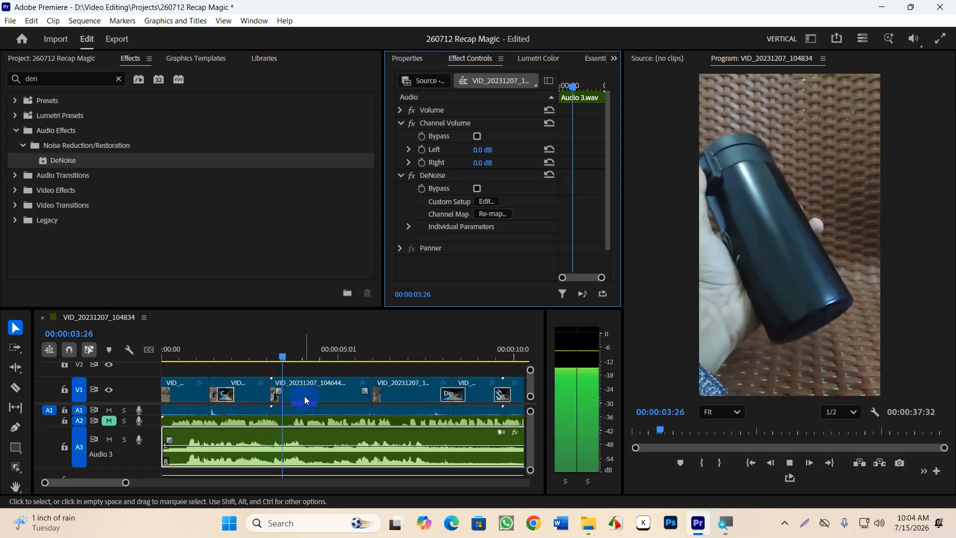
key(space)
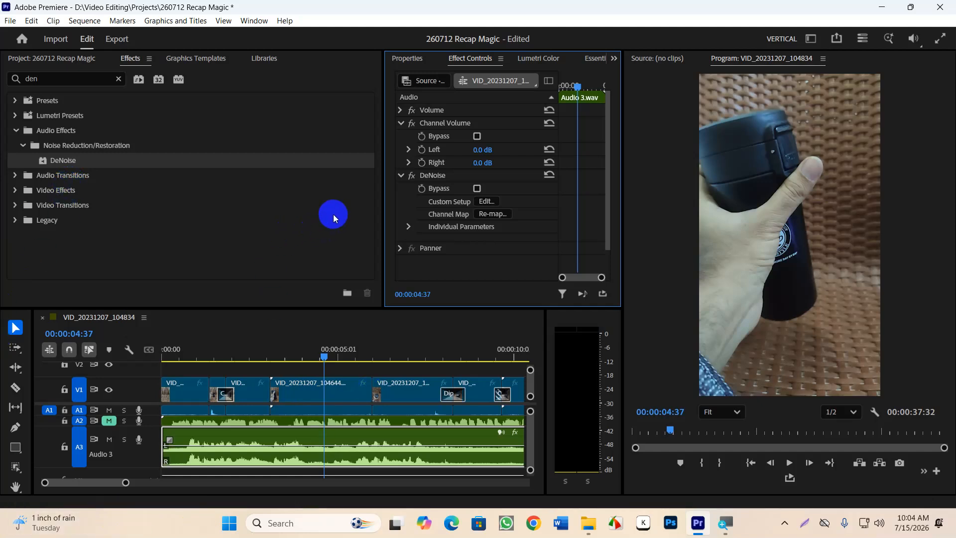
Apply a second DeNoise effect to the Audio 3.wav clip on A3, and play it from the start to hear the result.
drag(92, 160, 371, 451)
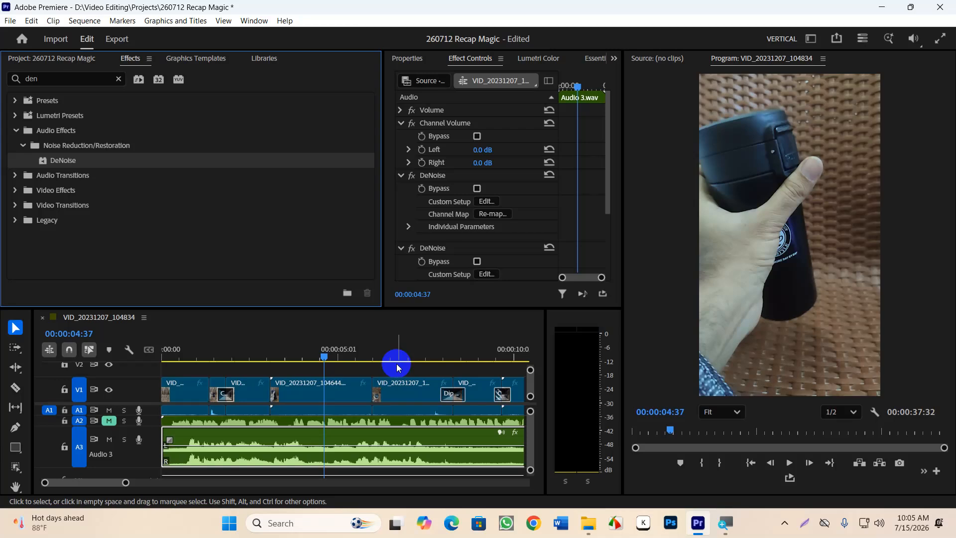
drag(330, 351, 61, 397)
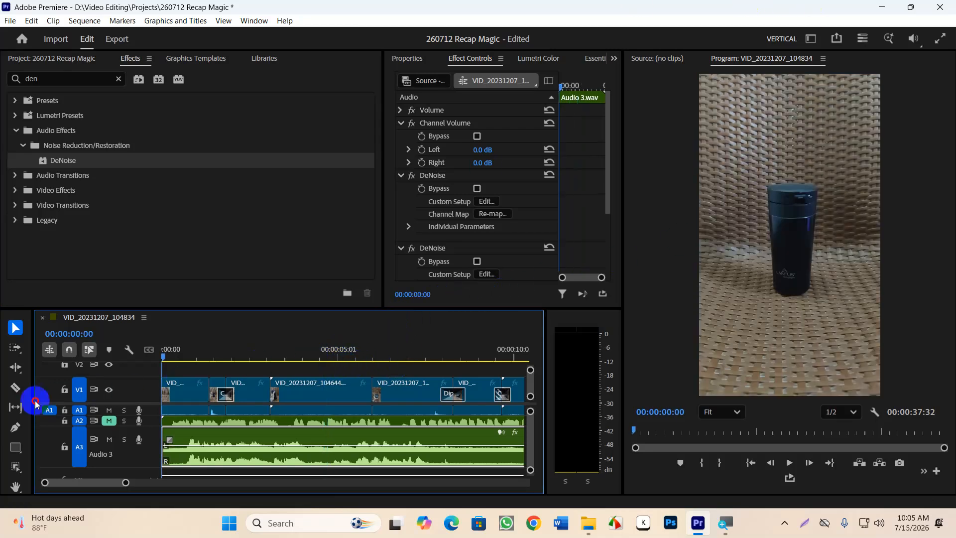
key(space)
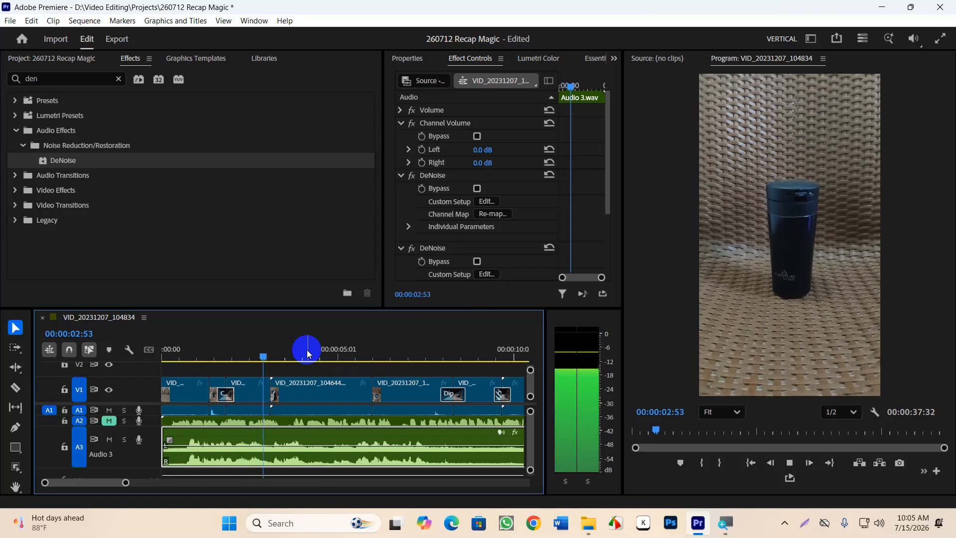
key(space)
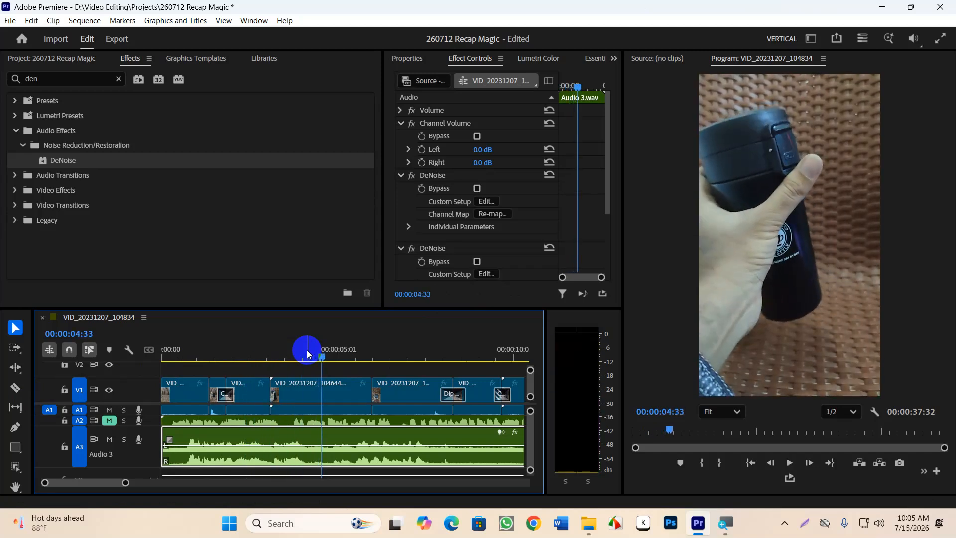
key(space)
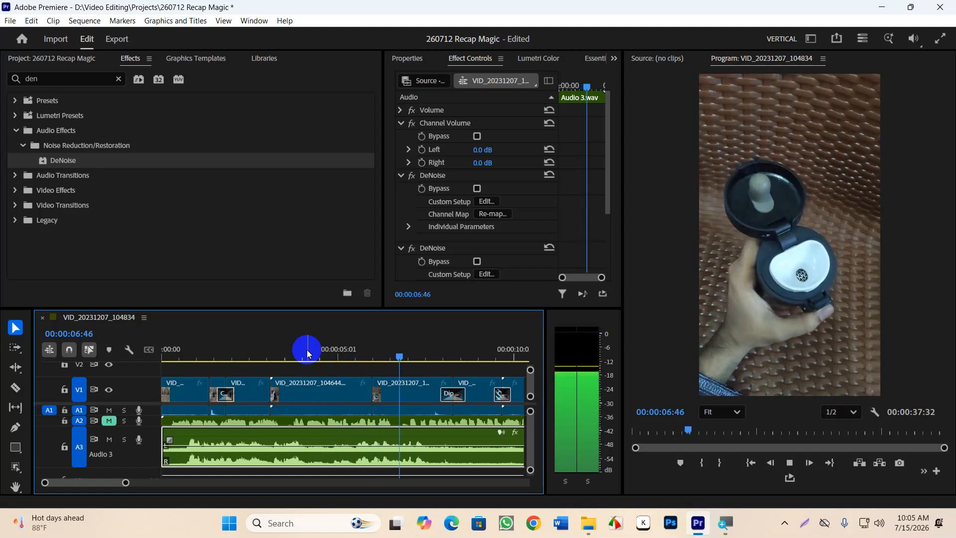
key(space)
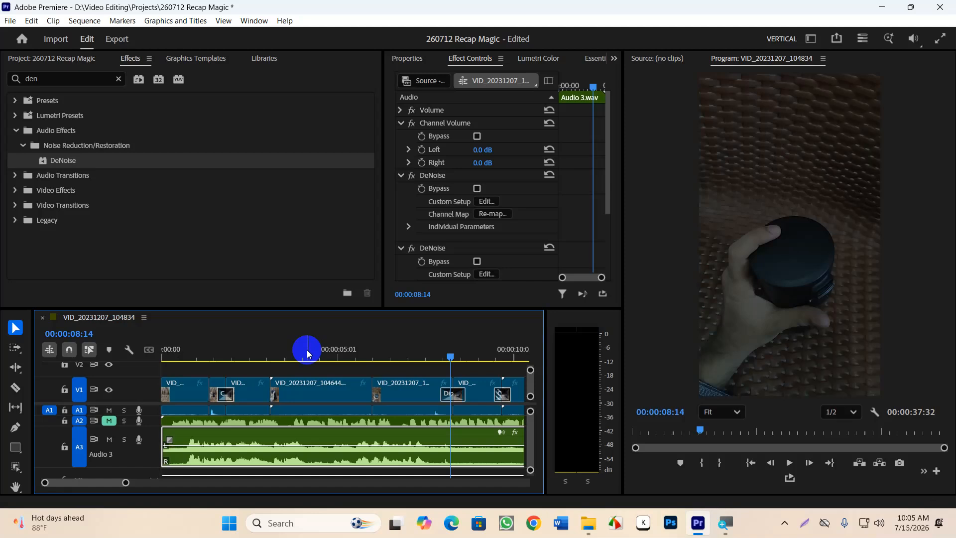
Replay the opening seconds of the voice-over with both DeNoise effects active.
click(307, 353)
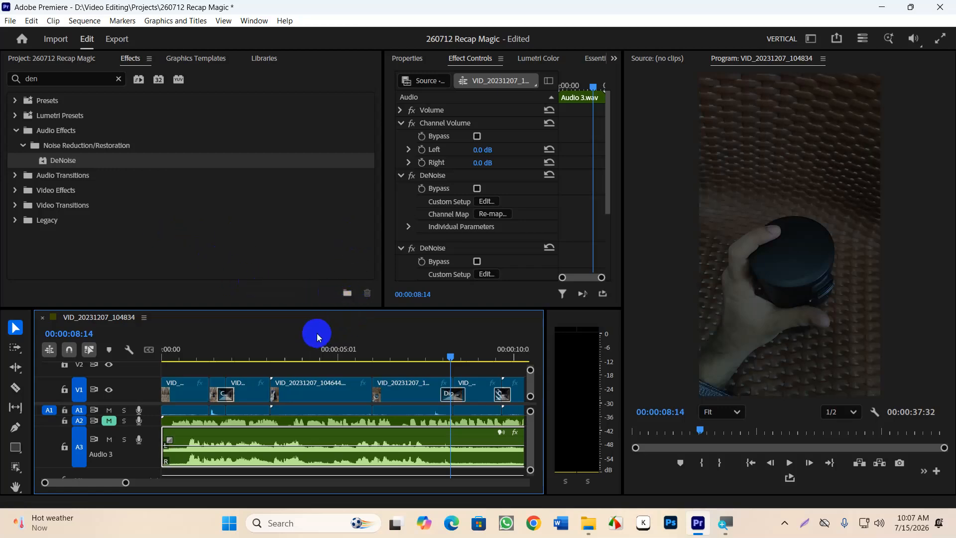
key(Home)
key(space)
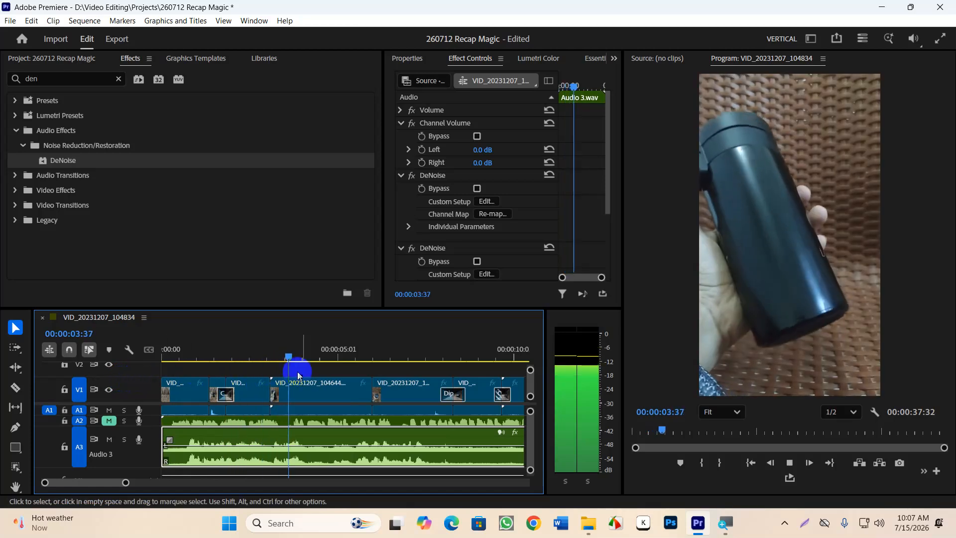
key(space)
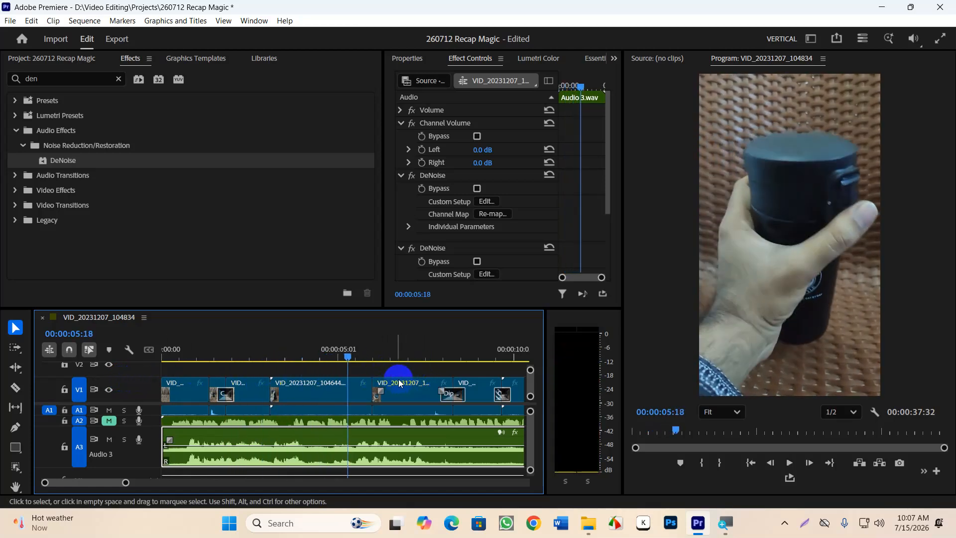
click(220, 409)
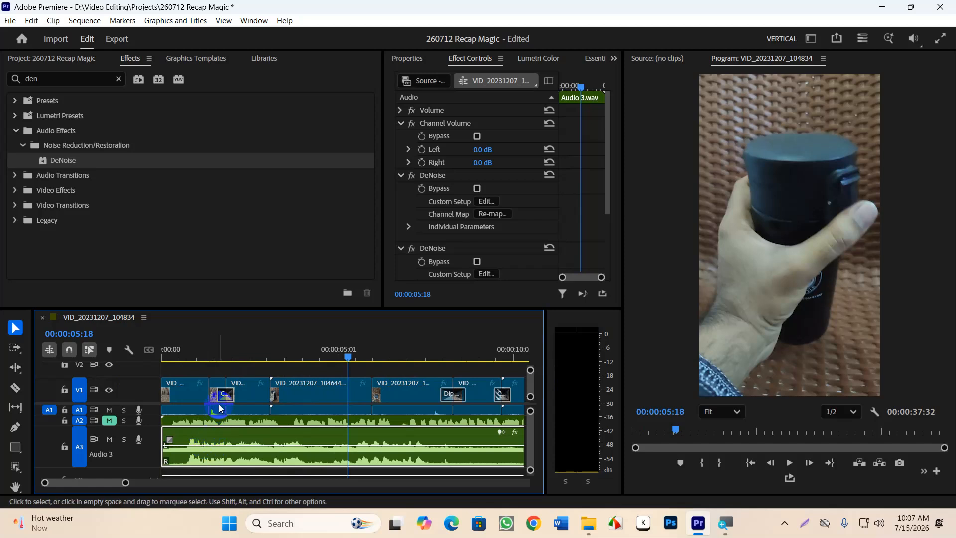
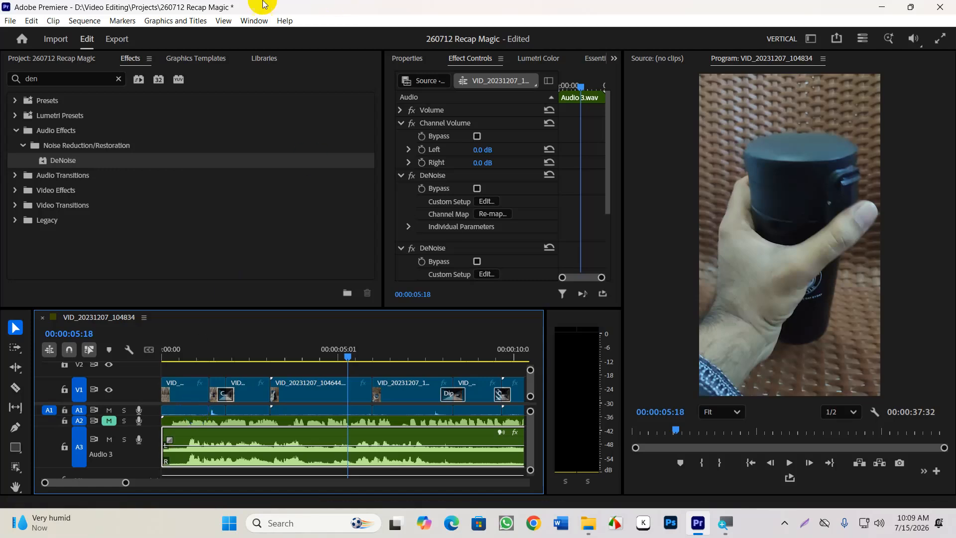
Play the sequence's first few seconds once more, and move the playhead to 00:00:15:55, past the end of the A2 clip.
key(minus)
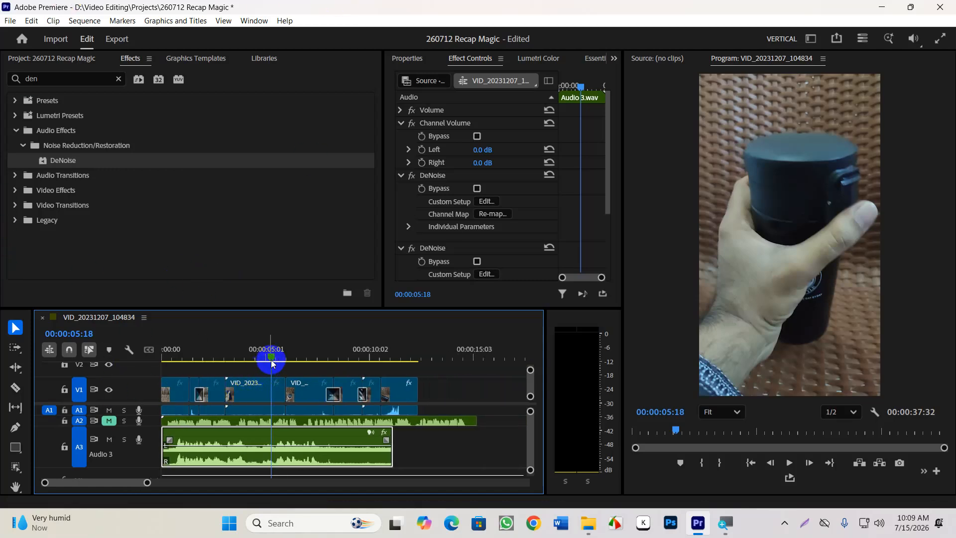
key(Home)
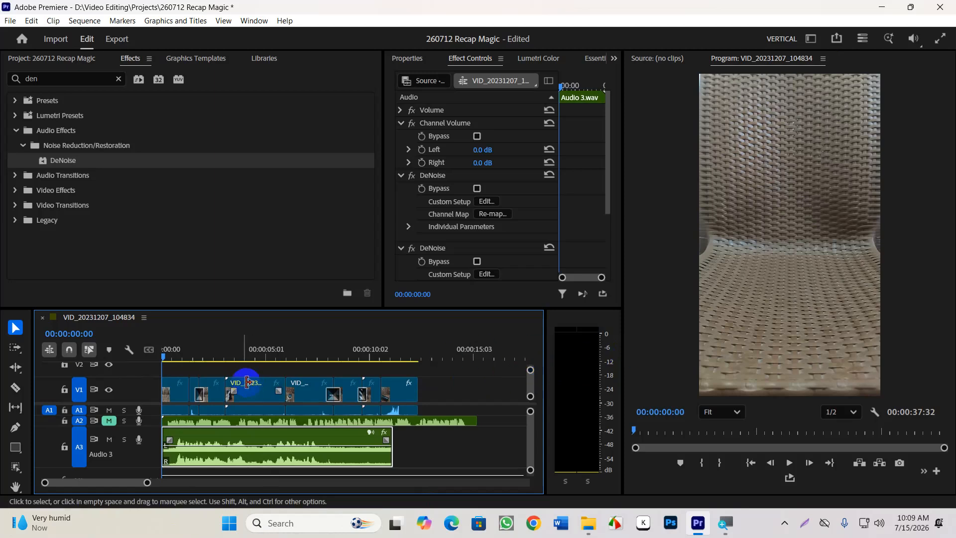
drag(213, 351, 82, 369)
key(space)
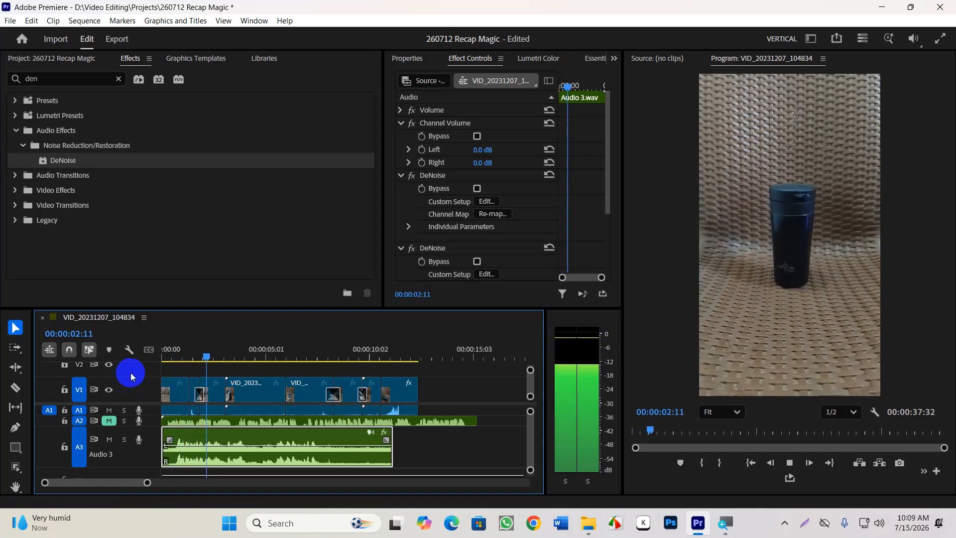
key(space)
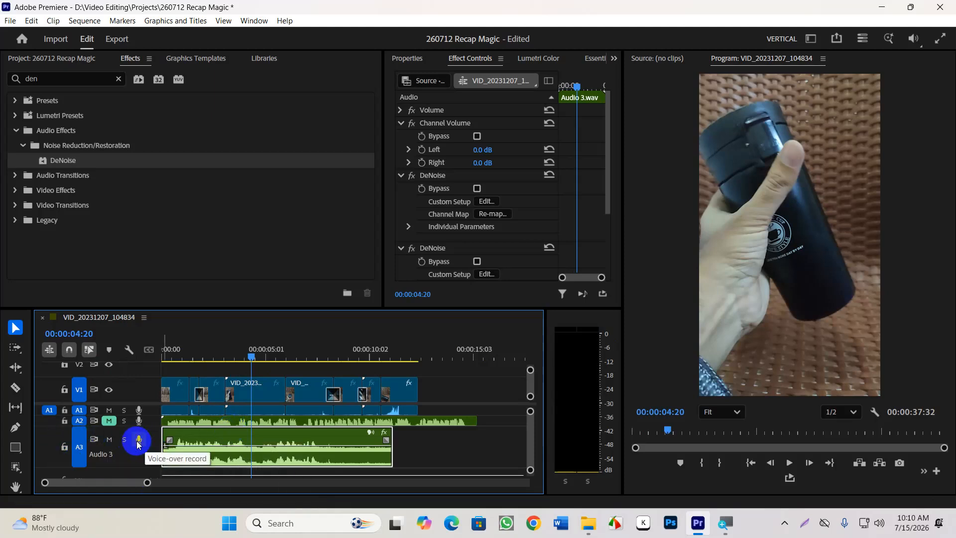
drag(325, 352, 492, 354)
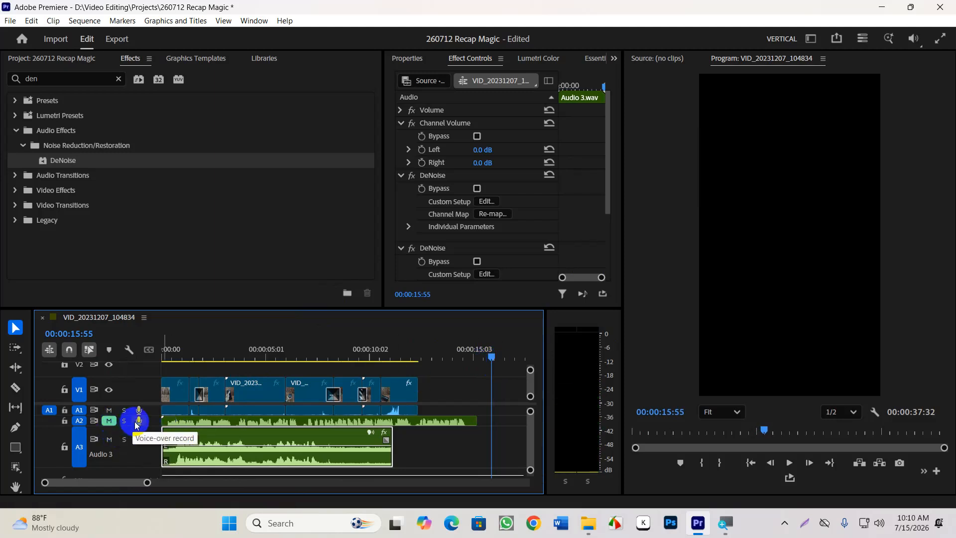
Record a short voice-over onto track A3 from the current playhead position, stopping at 00:00:22:00.
click(146, 451)
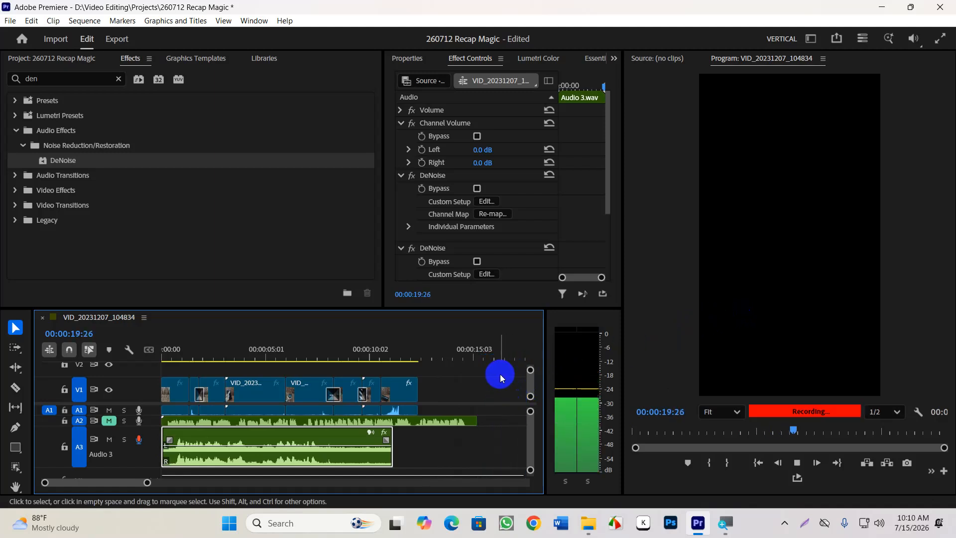
key(minus)
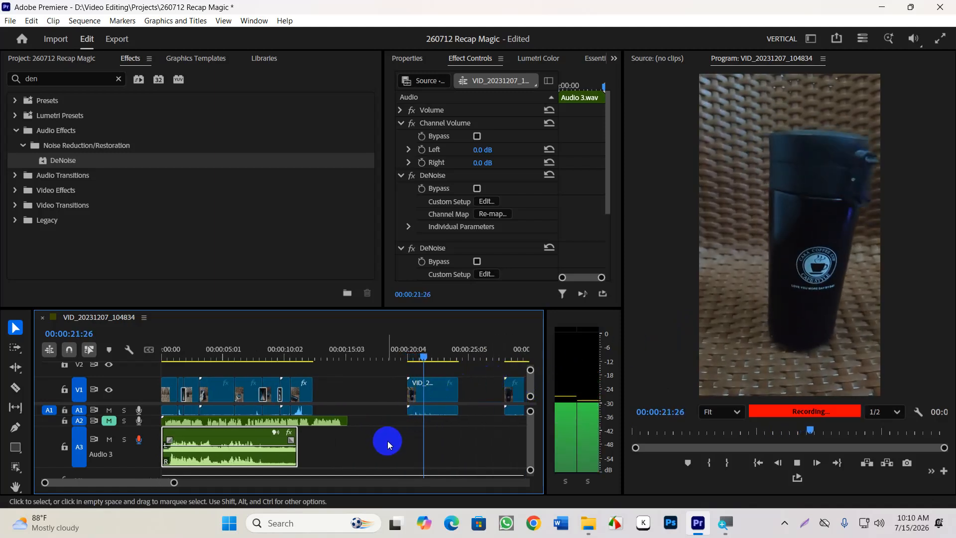
key(space)
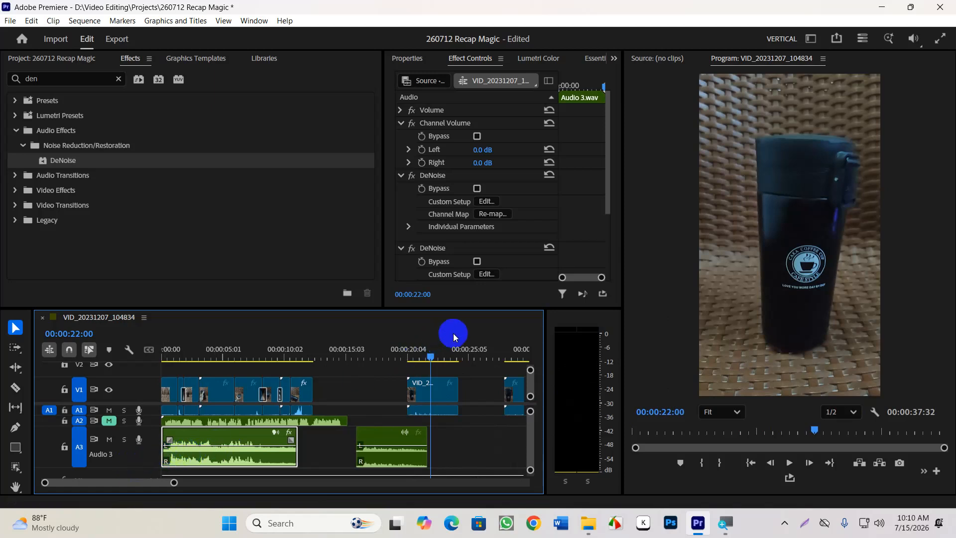
Play the new A3 recording from just before its start to hear its opening seconds.
click(350, 357)
drag(351, 357, 353, 358)
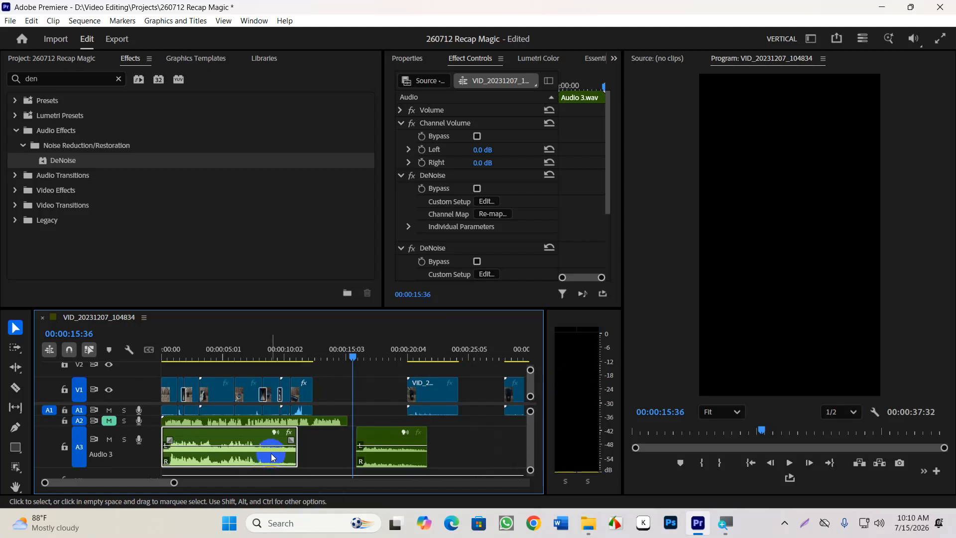
key(space)
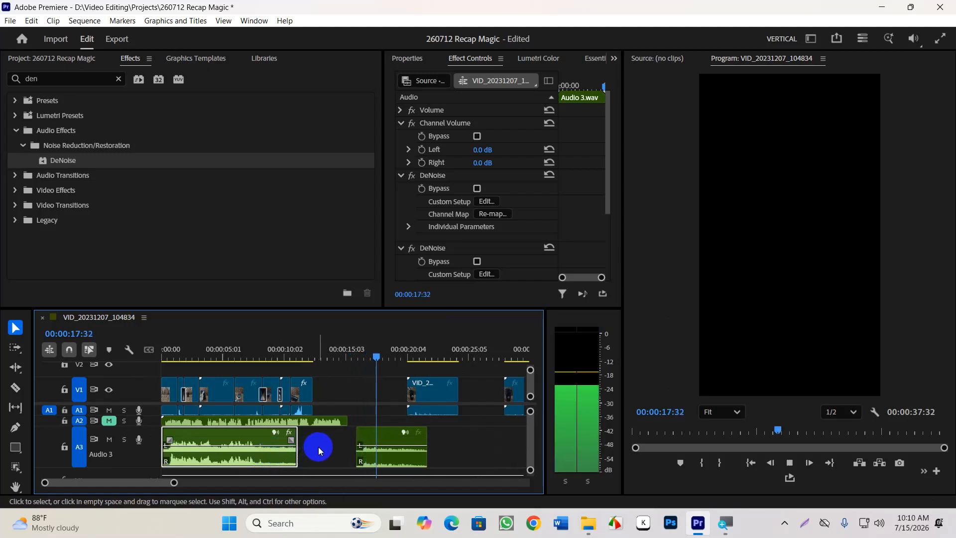
key(space)
Delete both voice-over clips, Audio 3_1.wav and Audio 3.wav, from track A3.
click(408, 451)
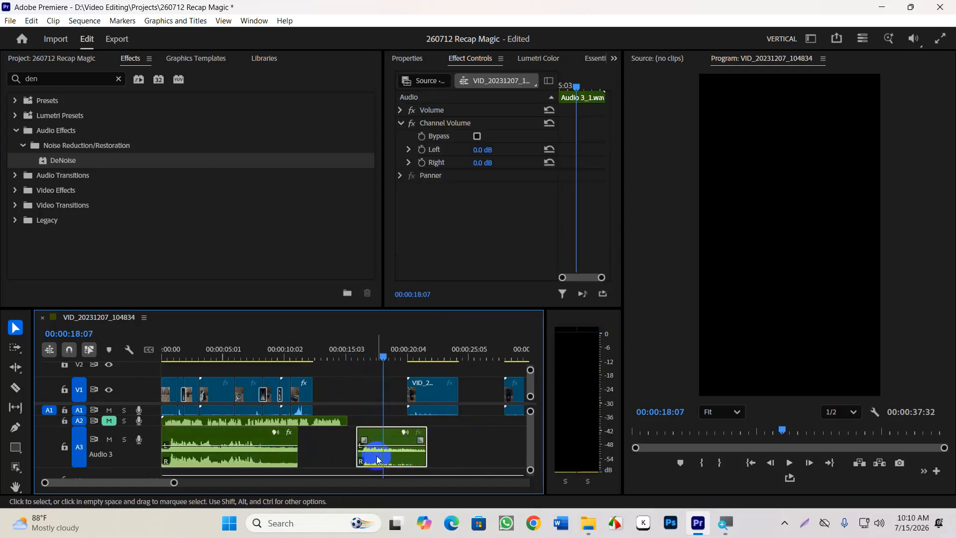
key(Delete)
click(388, 451)
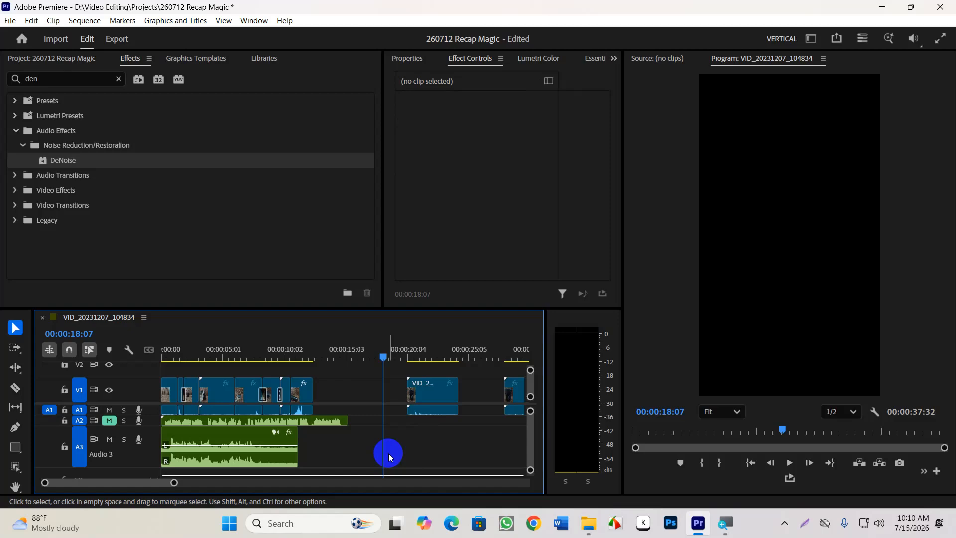
drag(349, 351, 179, 359)
click(239, 445)
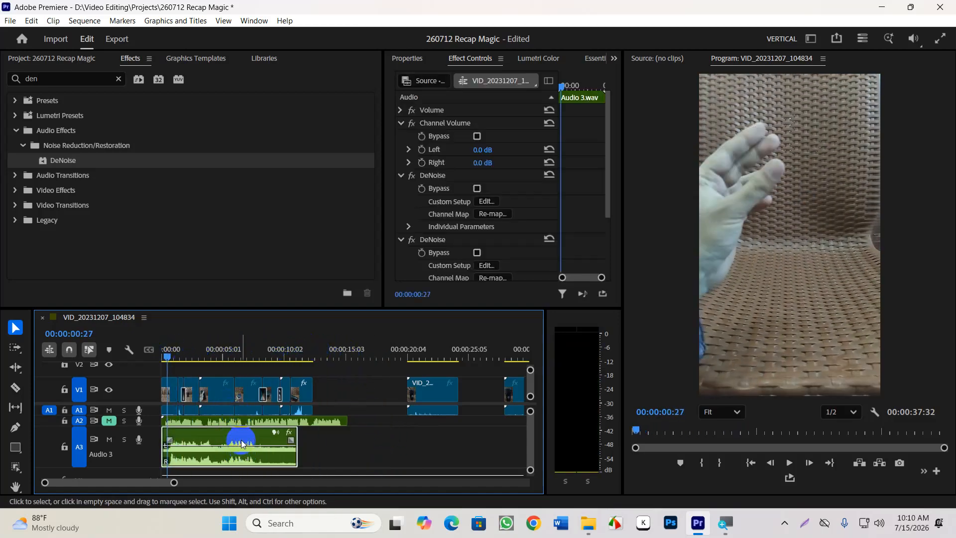
key(Delete)
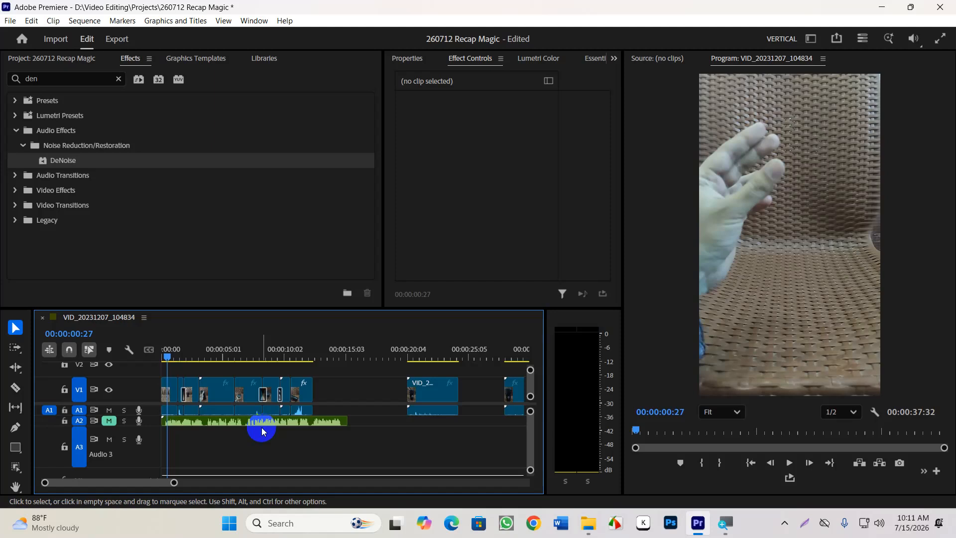
Unmute track A2 and move its ad audio clip down to track A3.
click(288, 424)
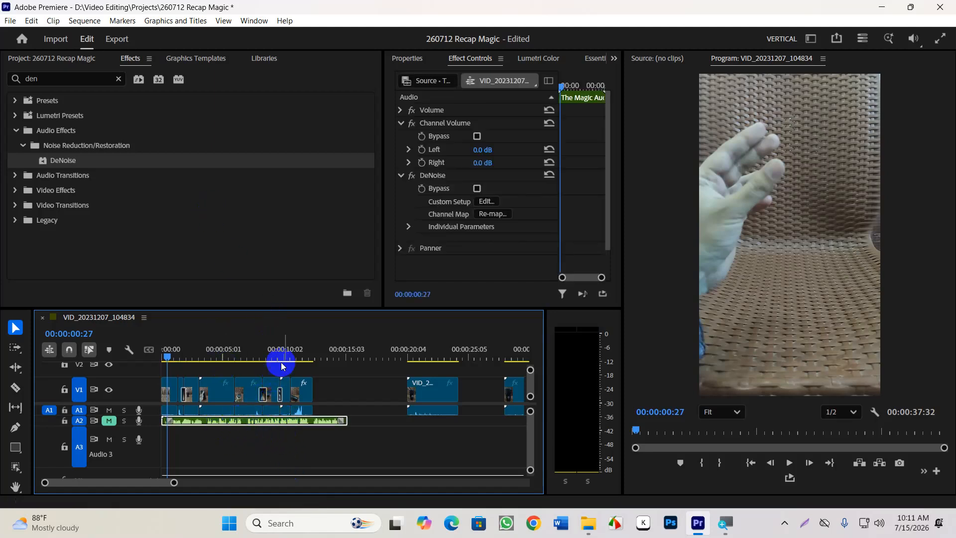
click(364, 341)
drag(364, 341, 367, 341)
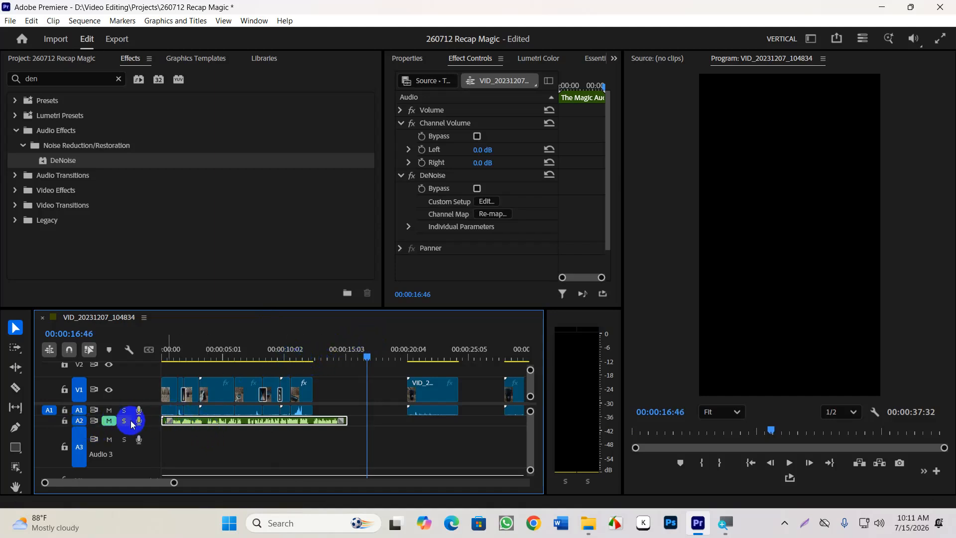
drag(230, 423, 232, 434)
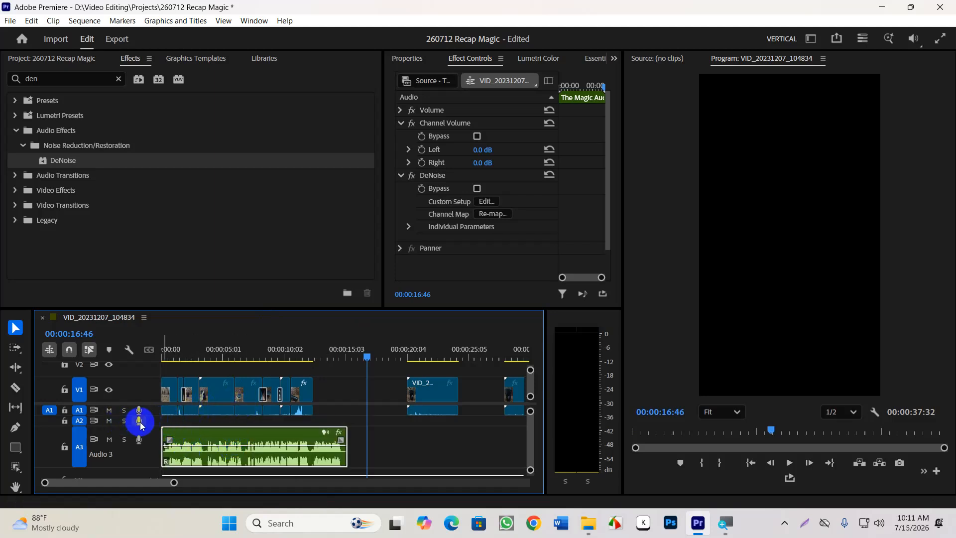
Move the ad audio clip back to track A2 and return the playhead to the sequence start.
click(362, 359)
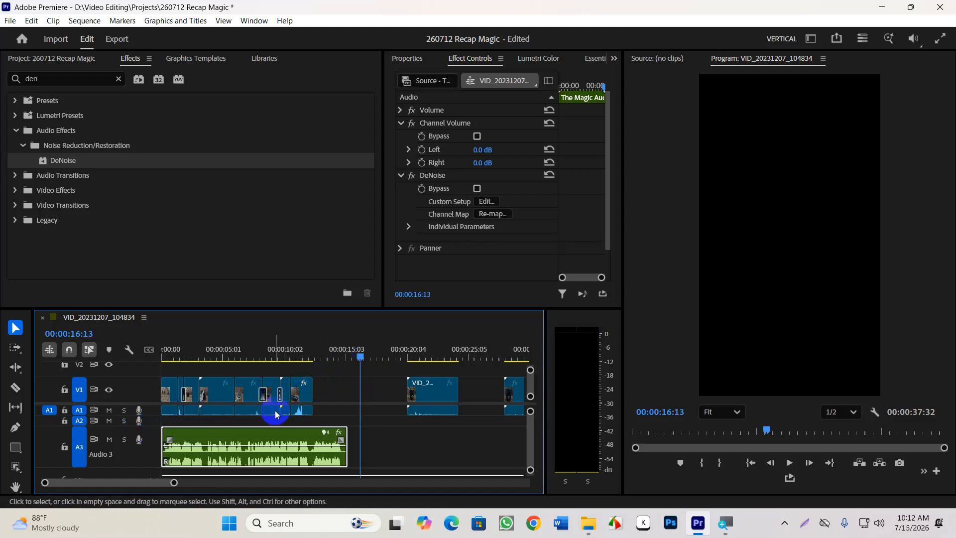
drag(251, 439, 251, 421)
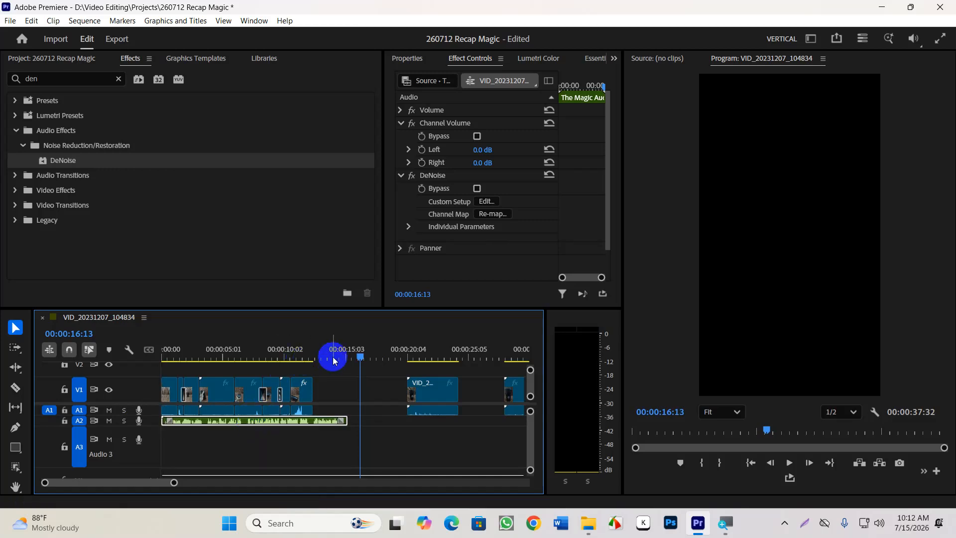
click(161, 354)
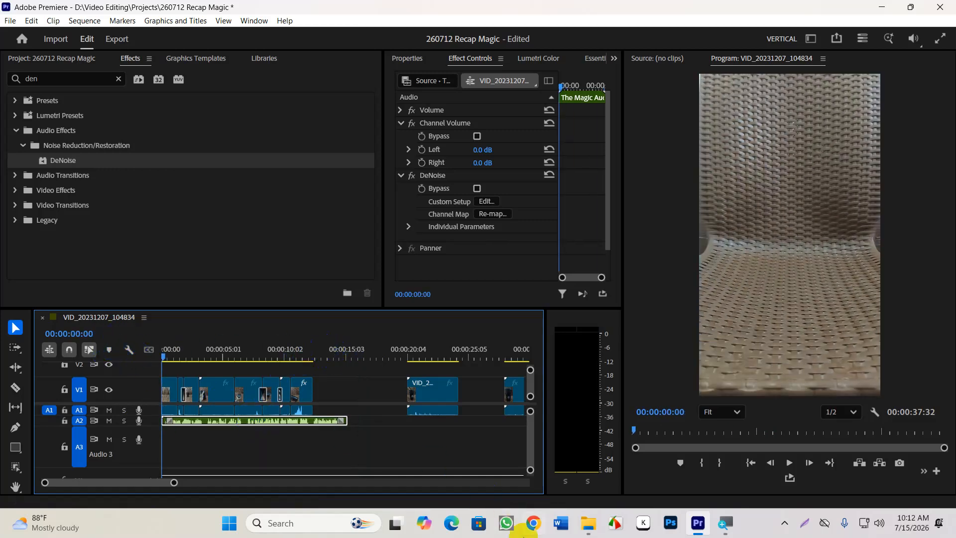
Switch to Chrome with the ASSDI EDITING TEAM profile, open a new tab and close the old ones.
click(533, 519)
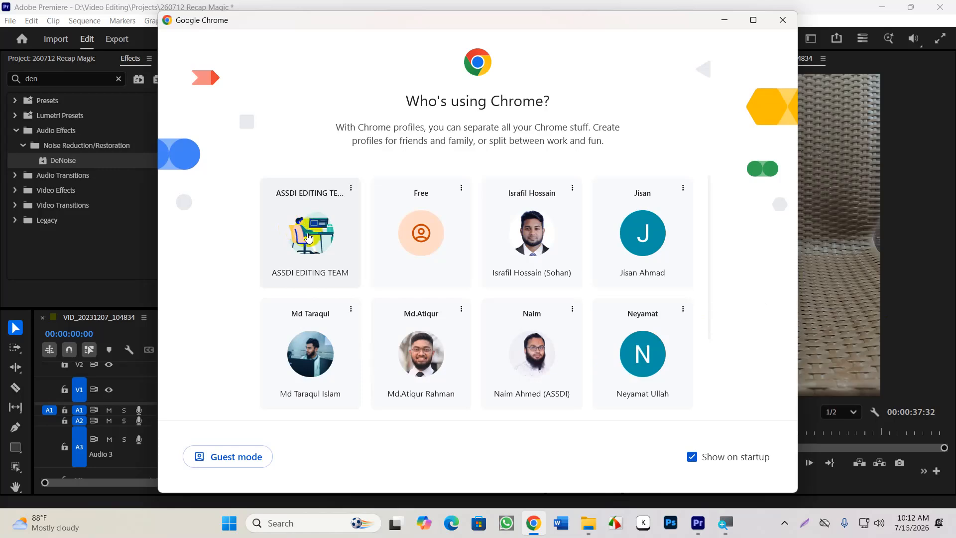
click(309, 241)
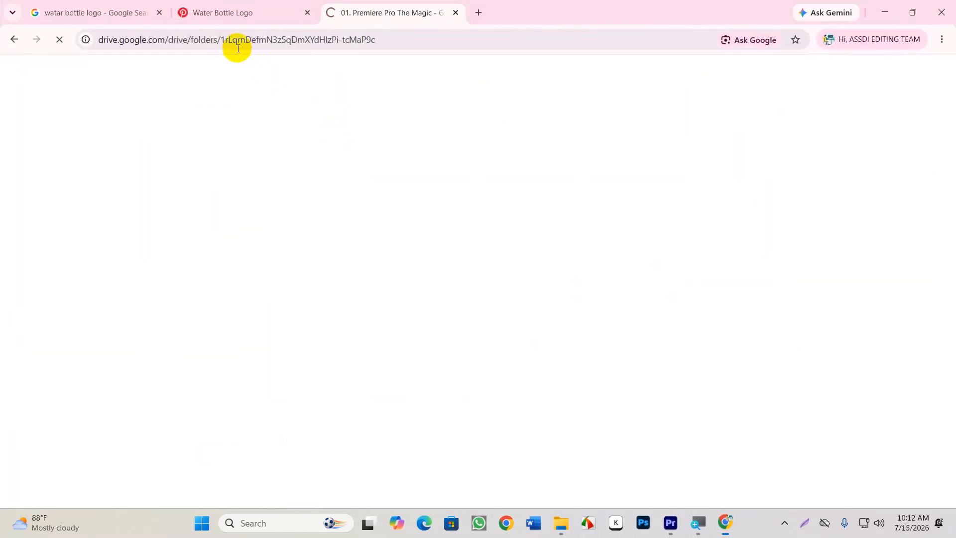
click(478, 13)
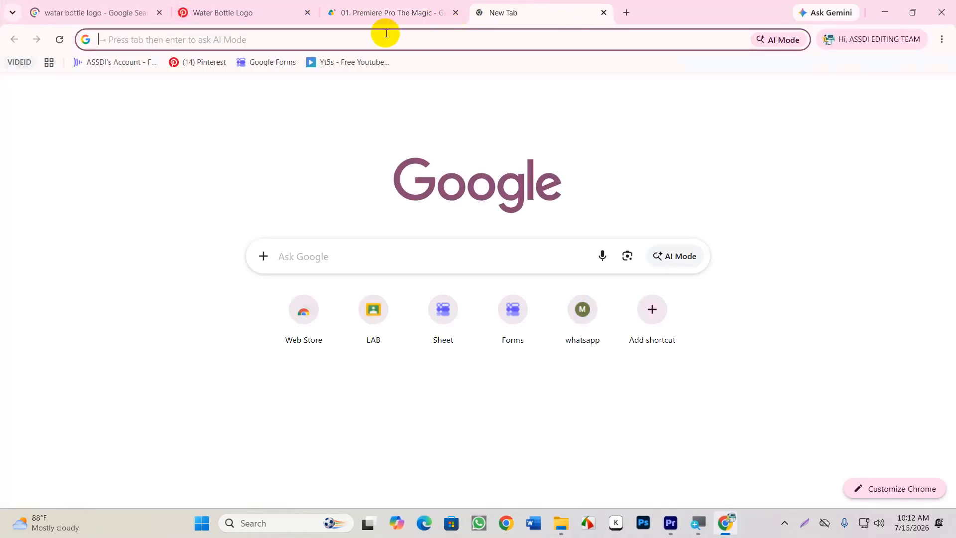
click(305, 19)
click(159, 12)
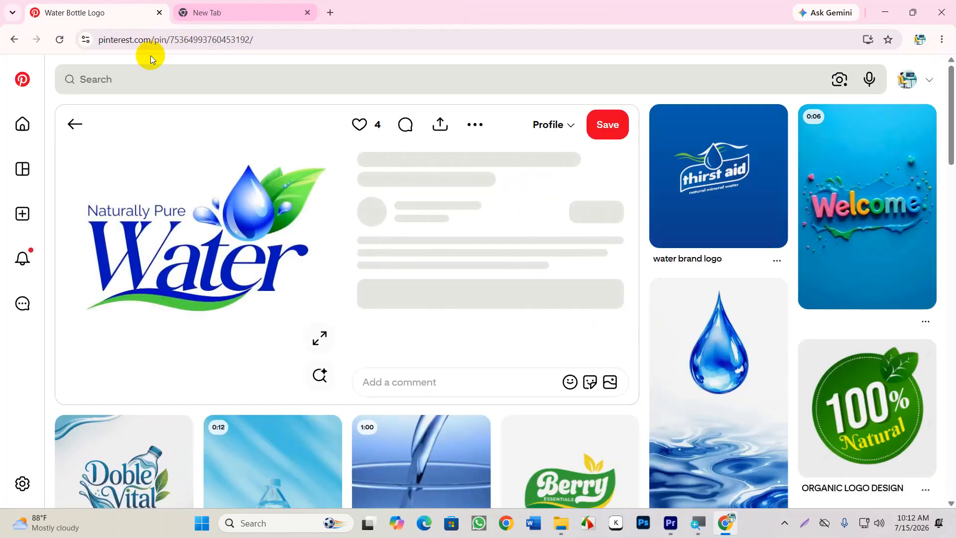
click(157, 13)
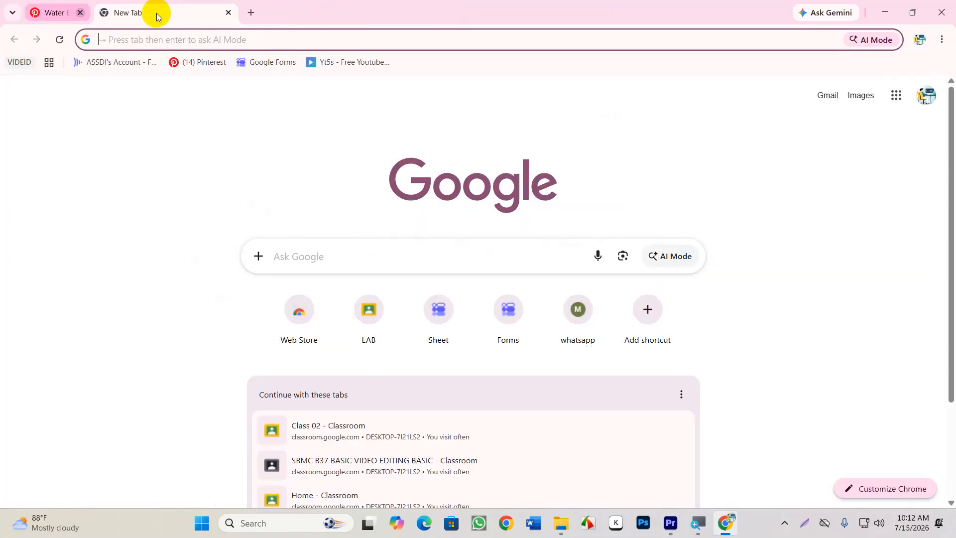
Search Google for "youtube".
click(144, 37)
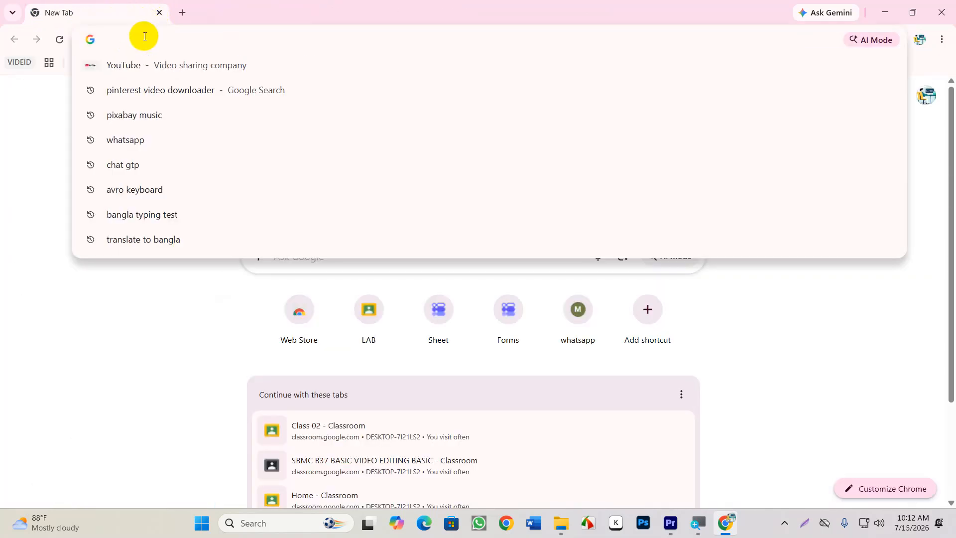
text(youtu)
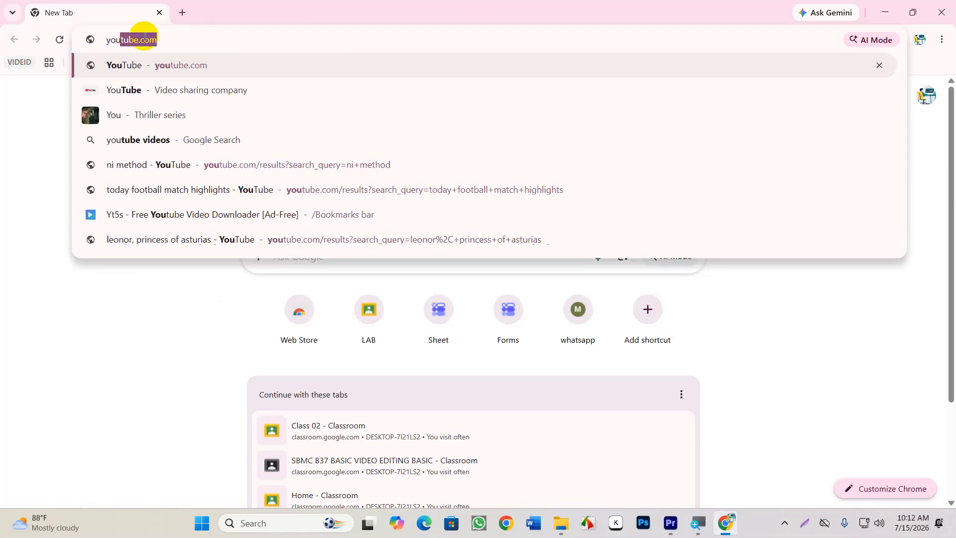
text(be)
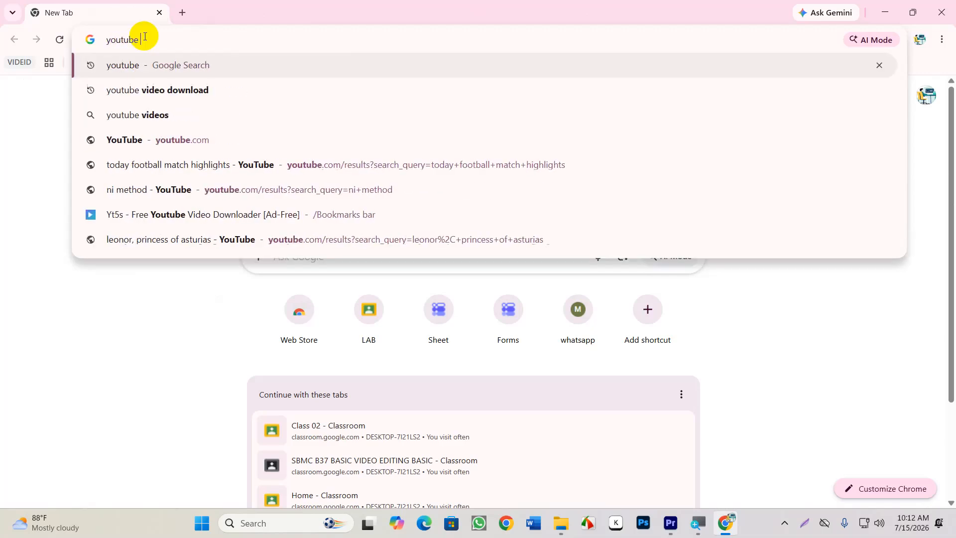
key(Return)
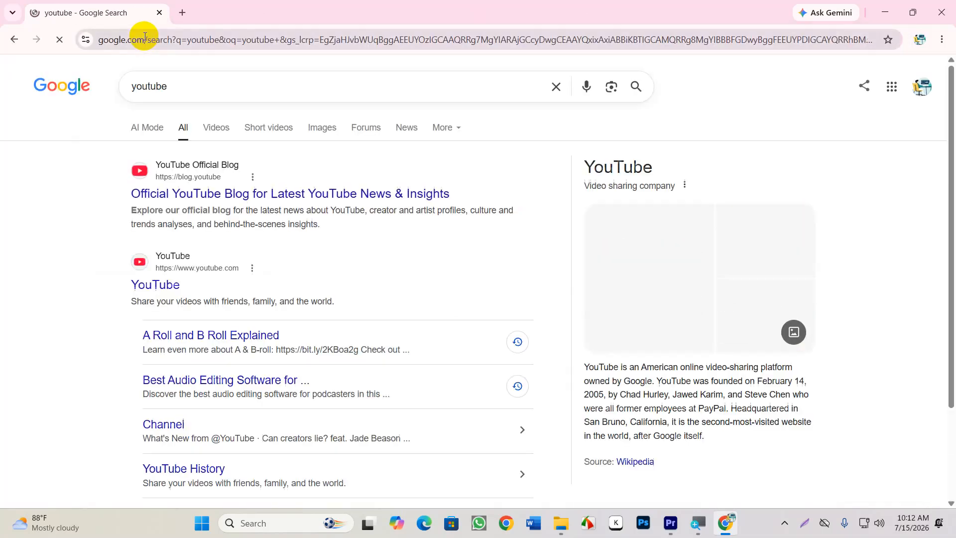
click(178, 195)
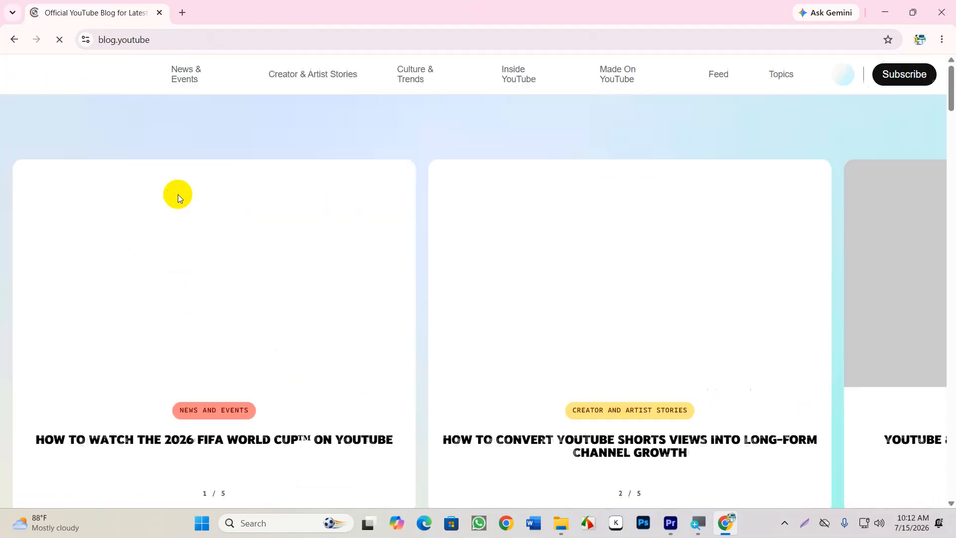
scroll(311, 327, down, 5)
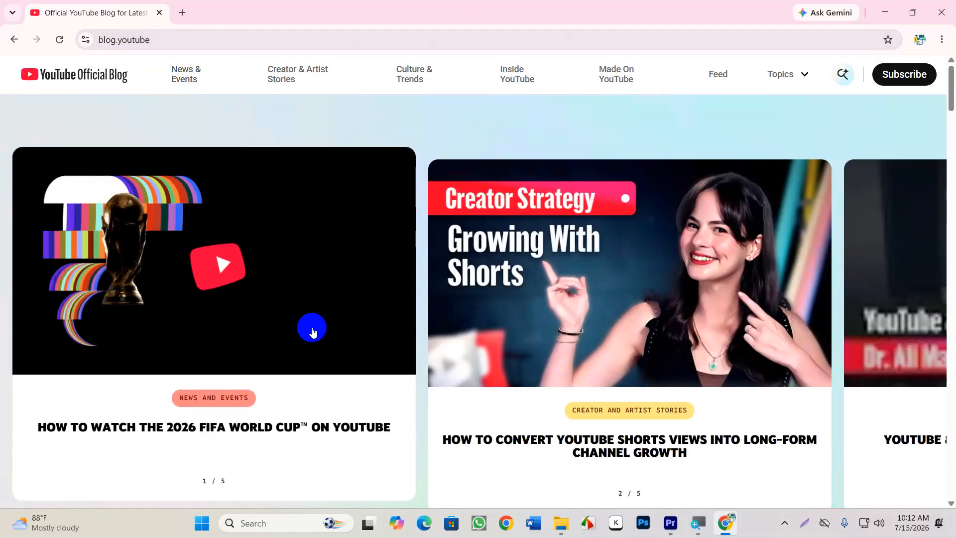
scroll(314, 310, up, 5)
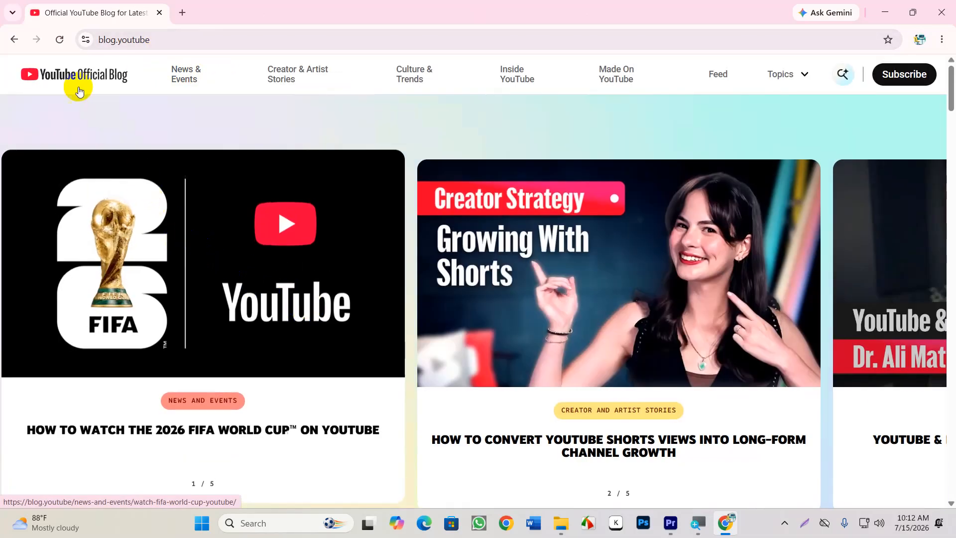
click(14, 40)
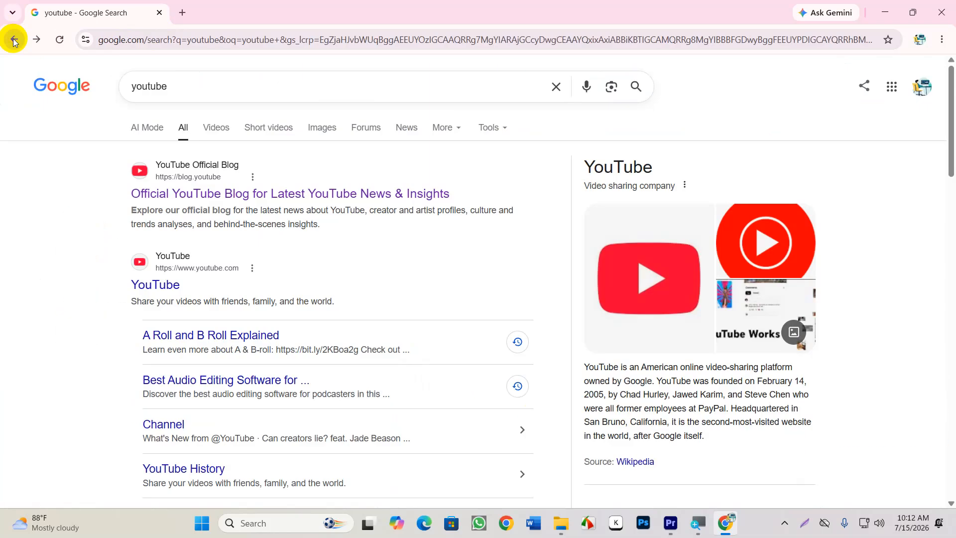
Open YouTube from the results, dismiss its notification request, and search for "as sunnah foundation".
click(155, 284)
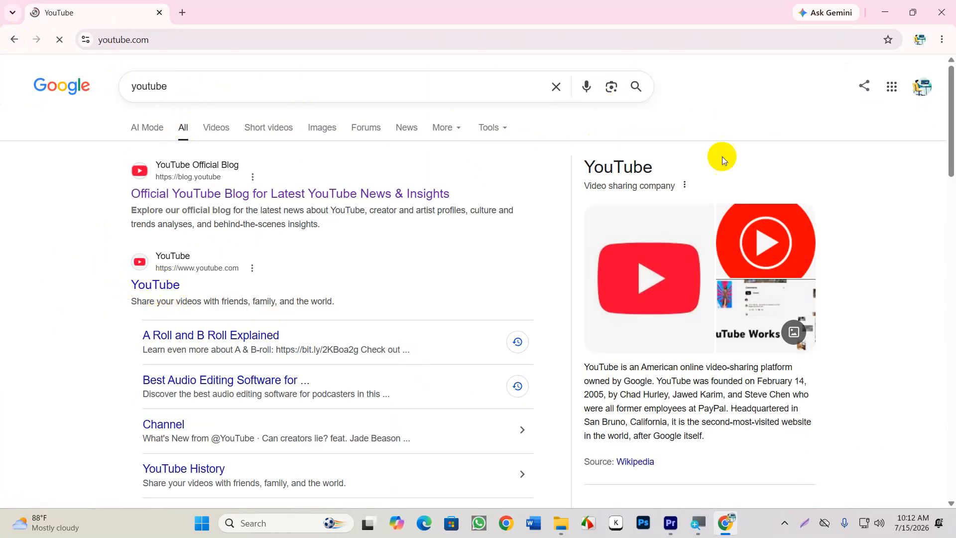
click(309, 73)
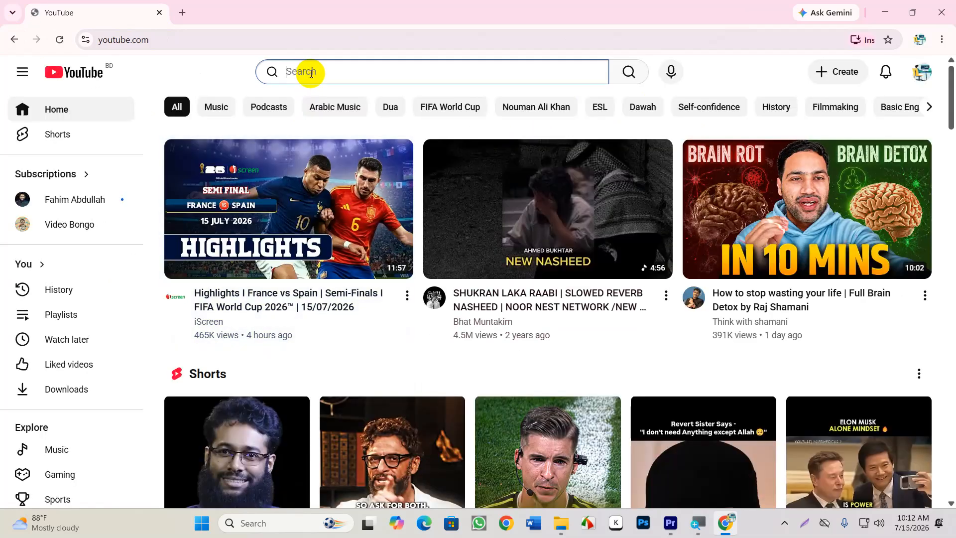
text(as su)
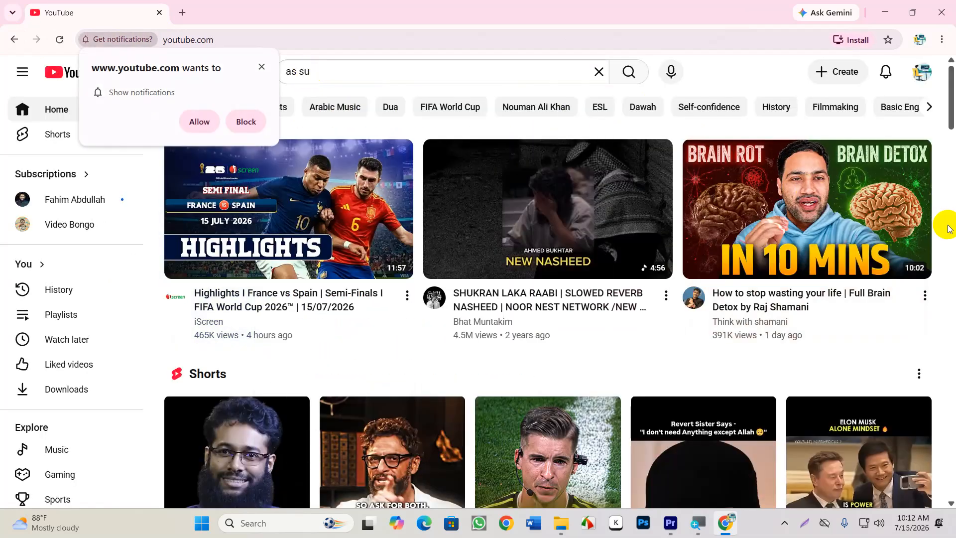
click(260, 68)
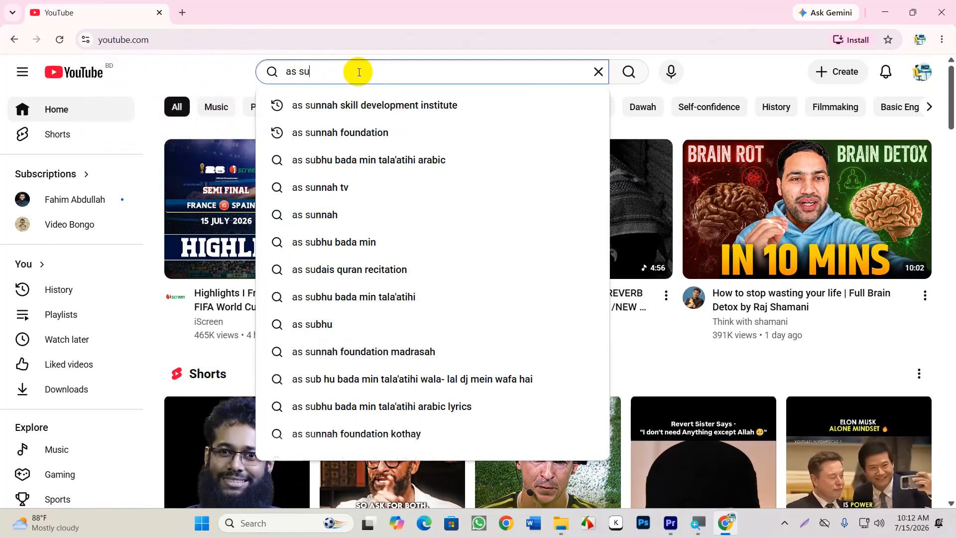
click(355, 130)
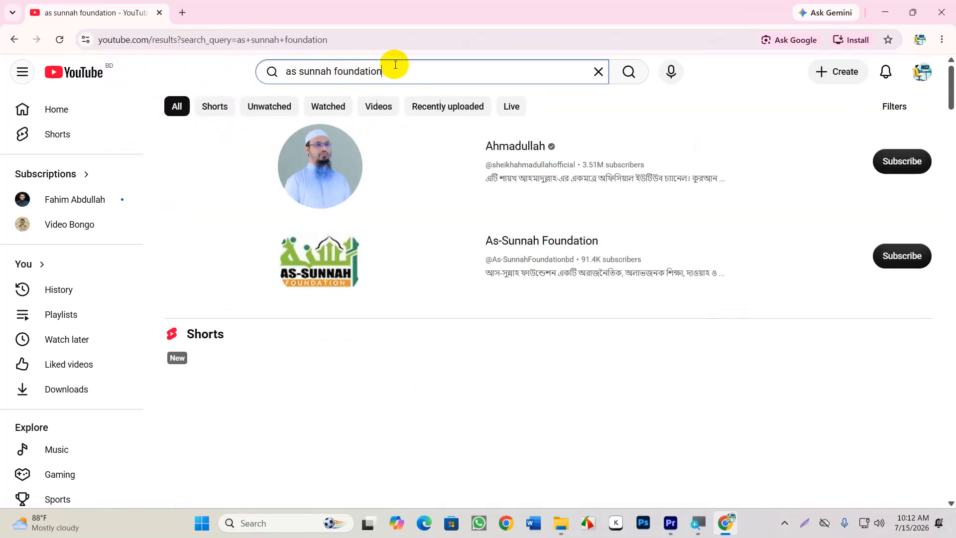
Search YouTube for "as sunnah foundation nasheed" and lower the system sound volume.
click(396, 65)
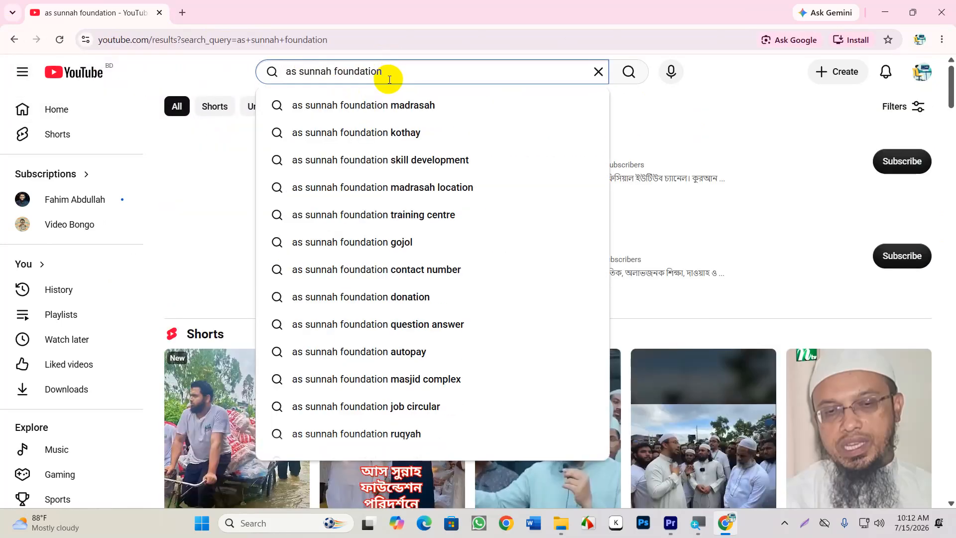
text(nas)
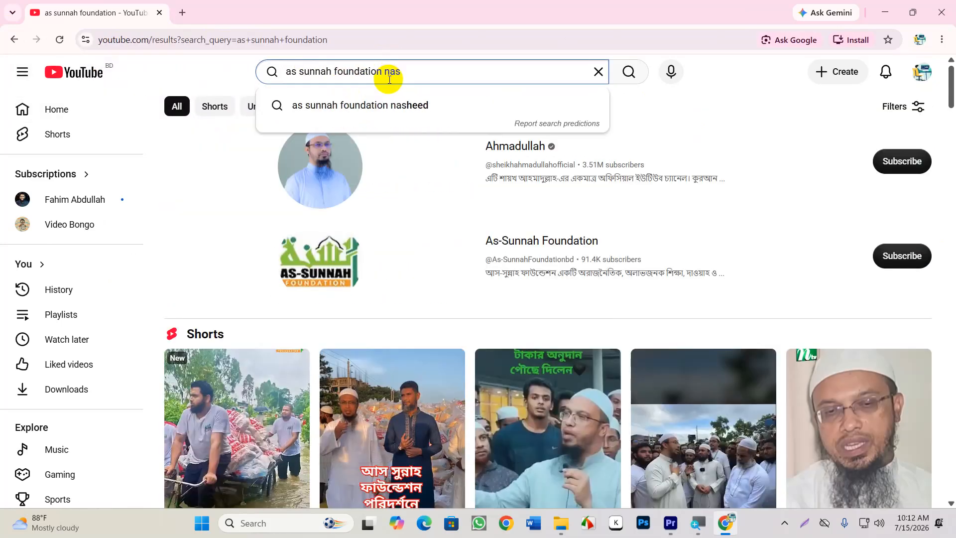
click(363, 104)
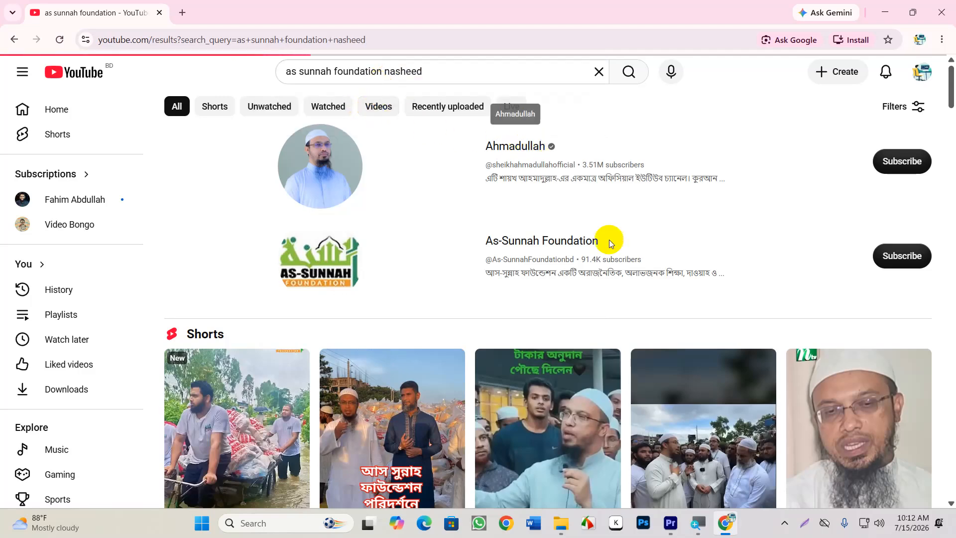
click(881, 524)
drag(845, 451, 812, 451)
Open the first nasheed video in the search results and copy its web address.
mouse_move(245, 201)
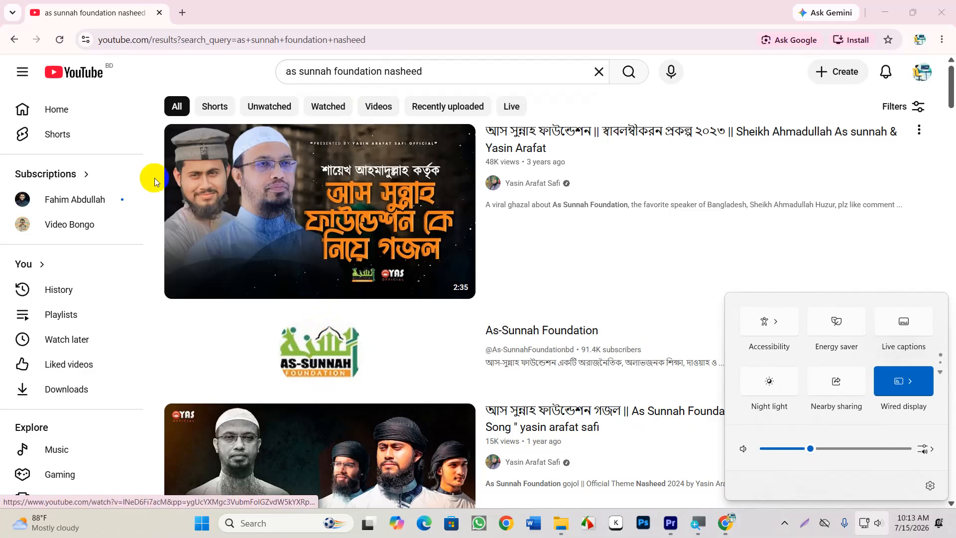
mouse_move(192, 215)
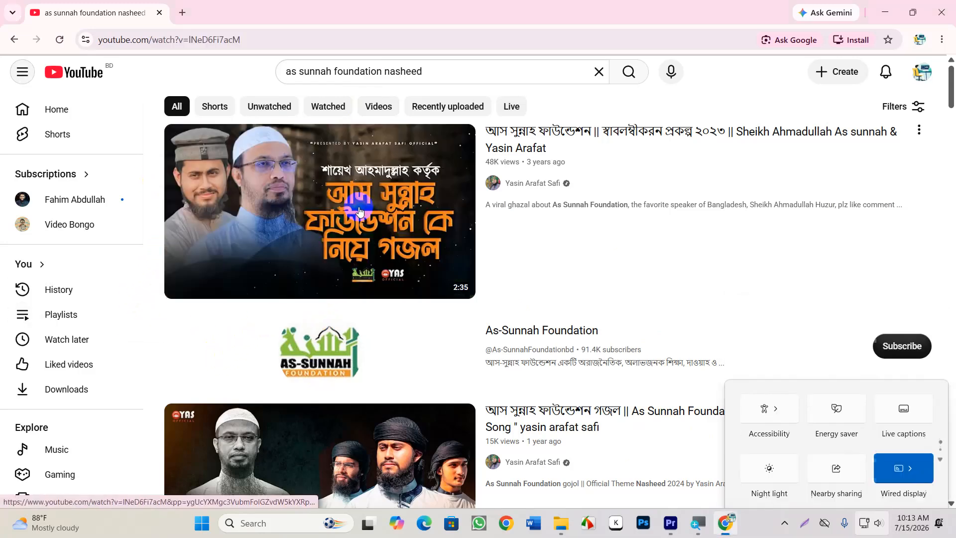
click(304, 261)
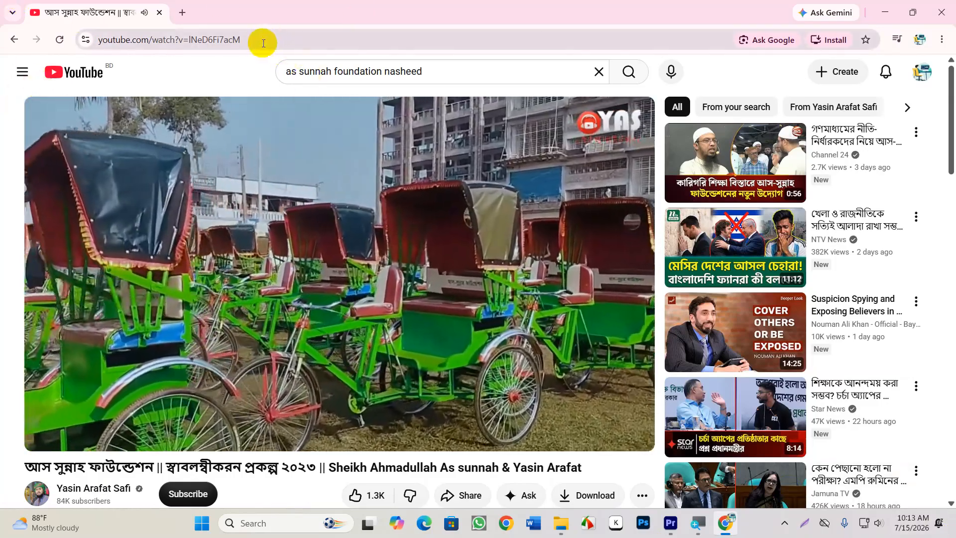
click(261, 41)
key(ctrl+c)
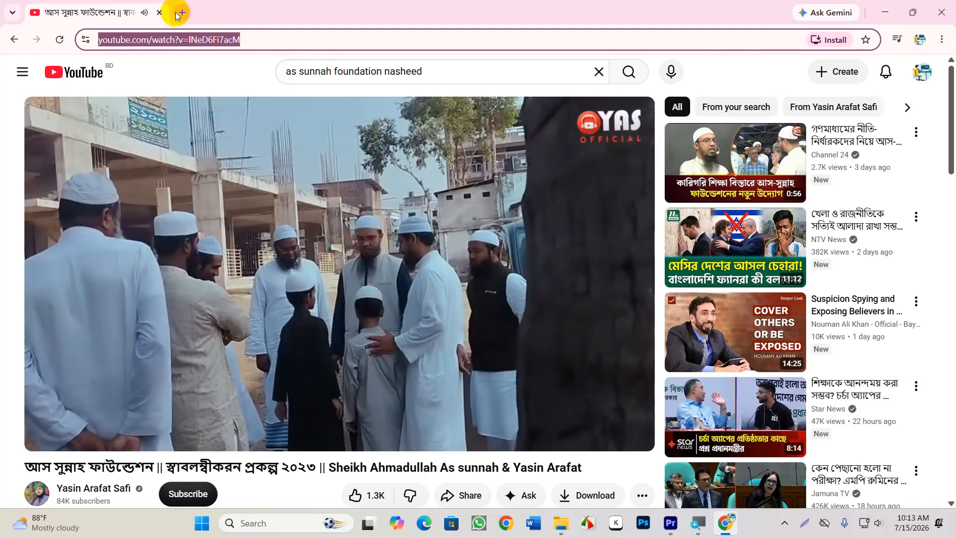
click(182, 13)
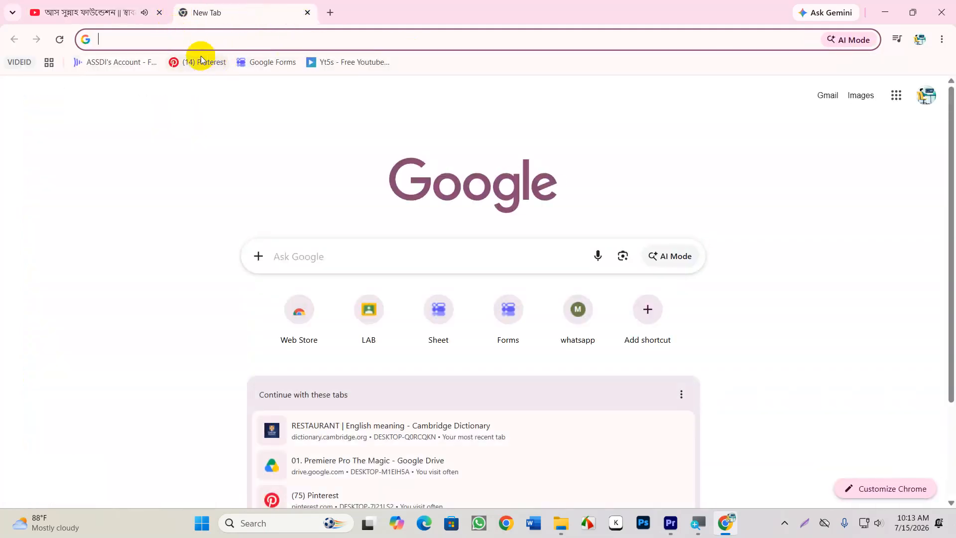
click(177, 36)
text(yts)
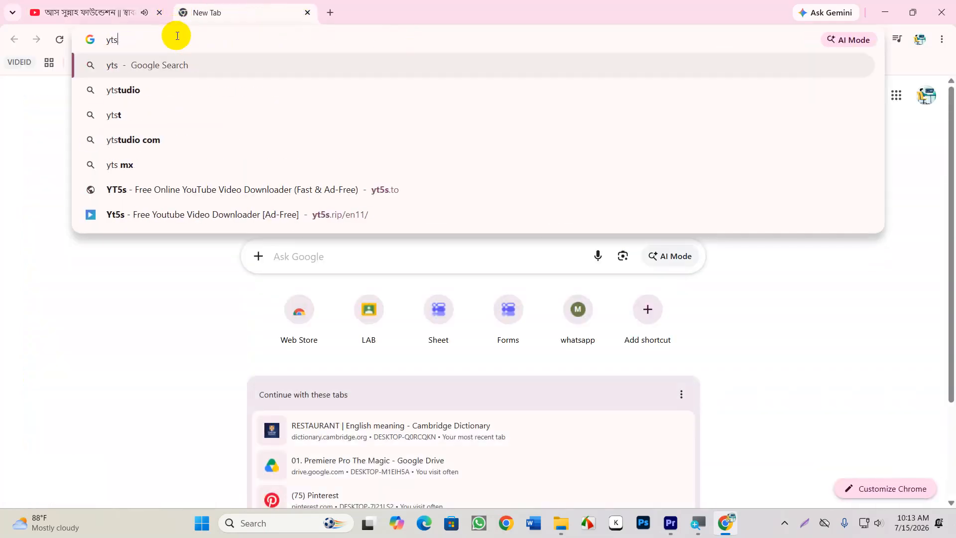
text(5)
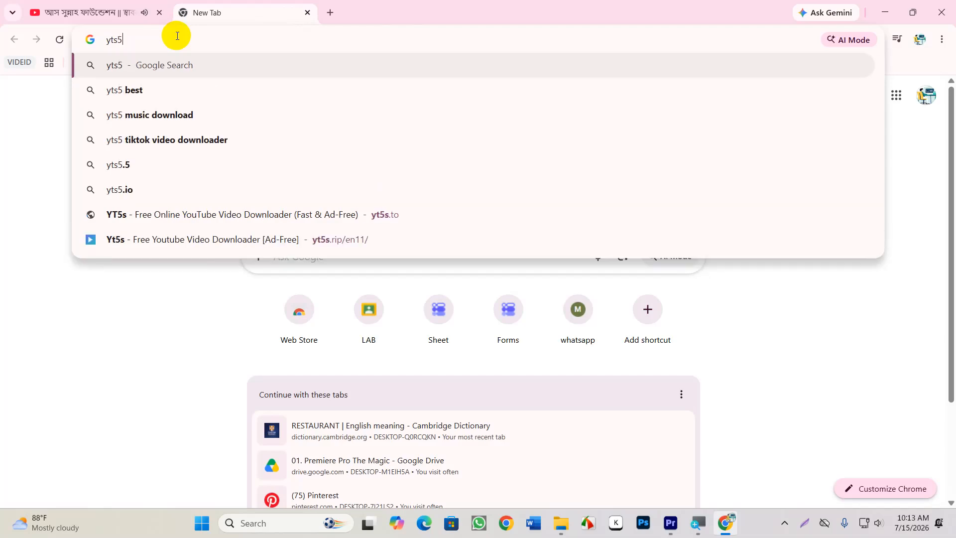
key(Return)
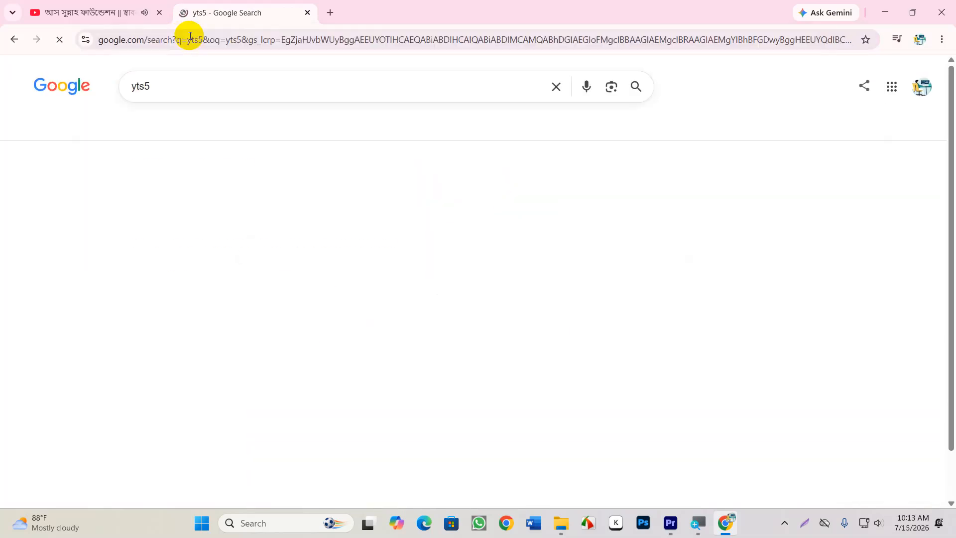
click(190, 234)
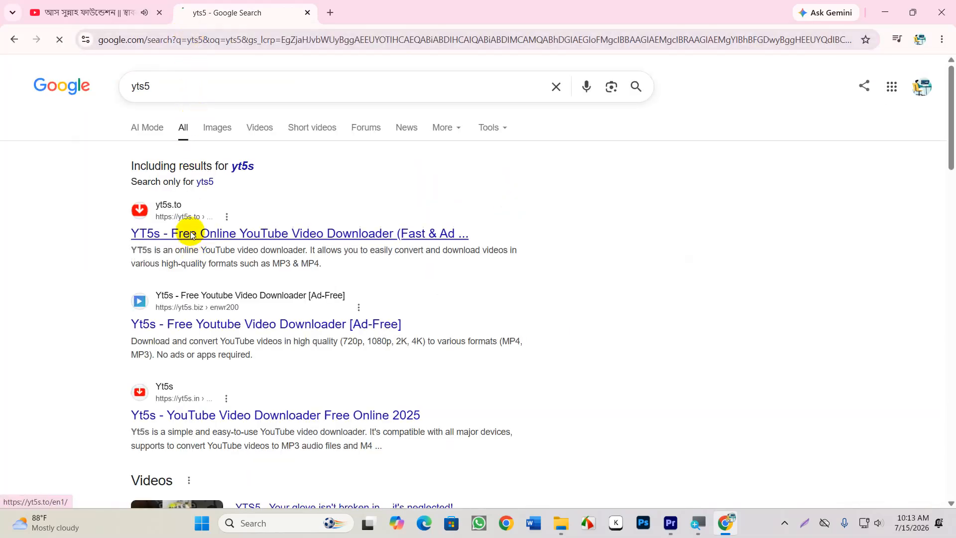
click(329, 204)
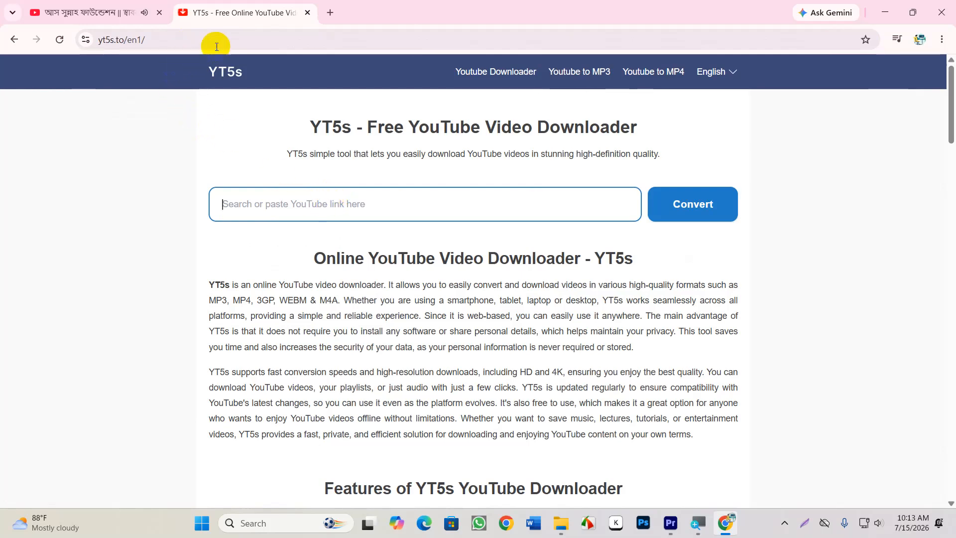
click(308, 13)
Open the yt5s.in downloader in a new tab and submit the copied YouTube link.
click(181, 12)
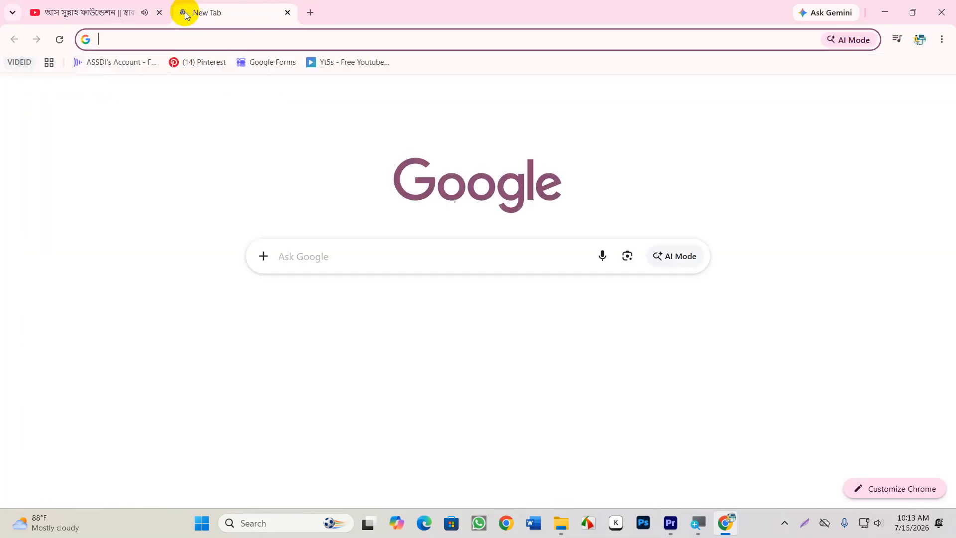
click(163, 39)
click(128, 68)
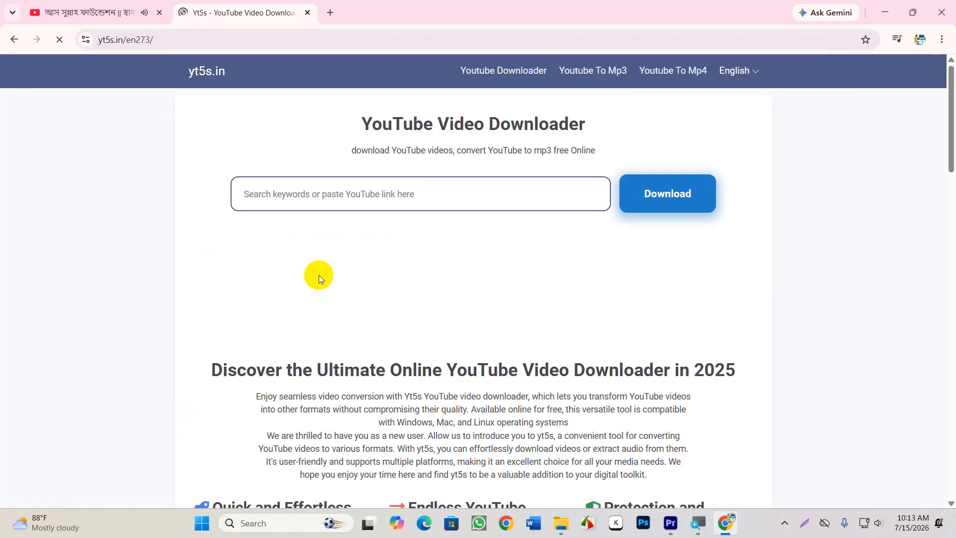
click(319, 195)
key(ctrl+v)
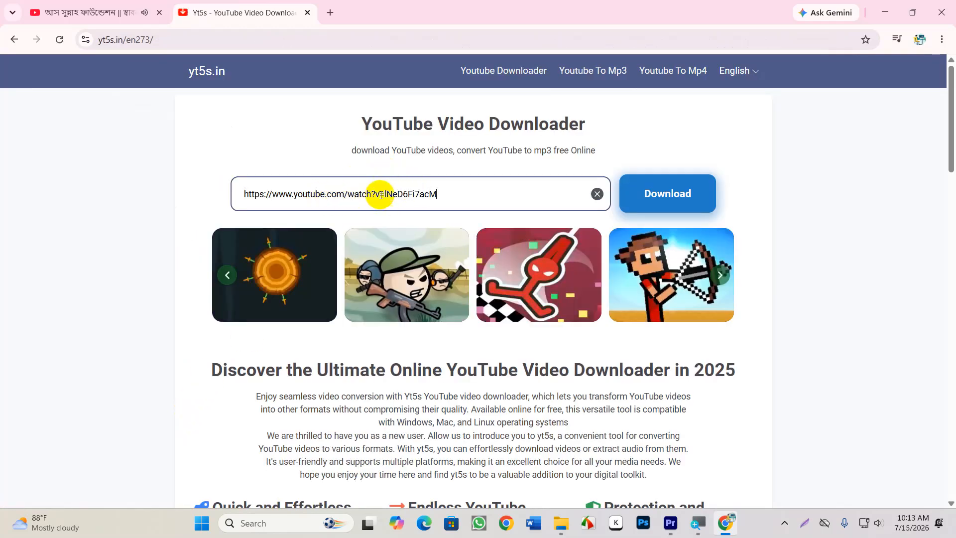
click(680, 196)
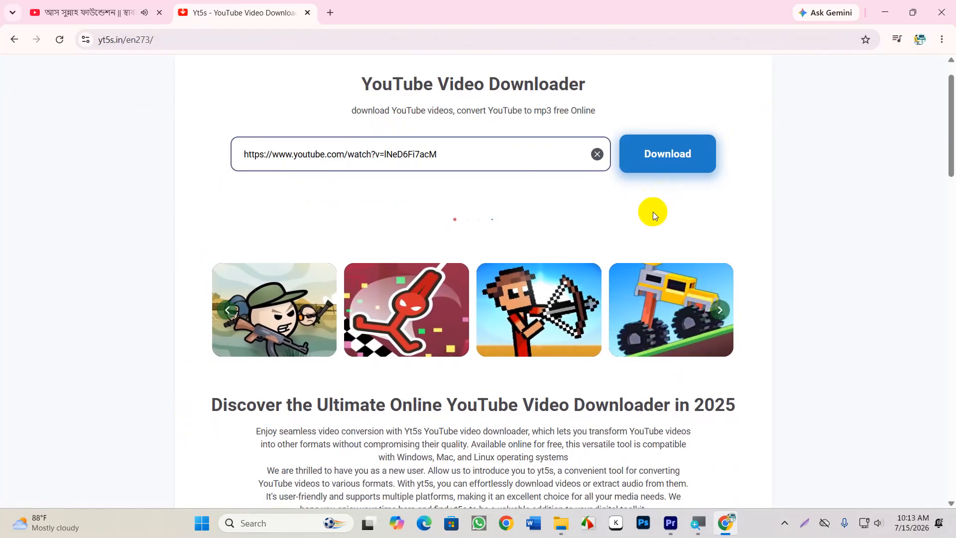
click(668, 152)
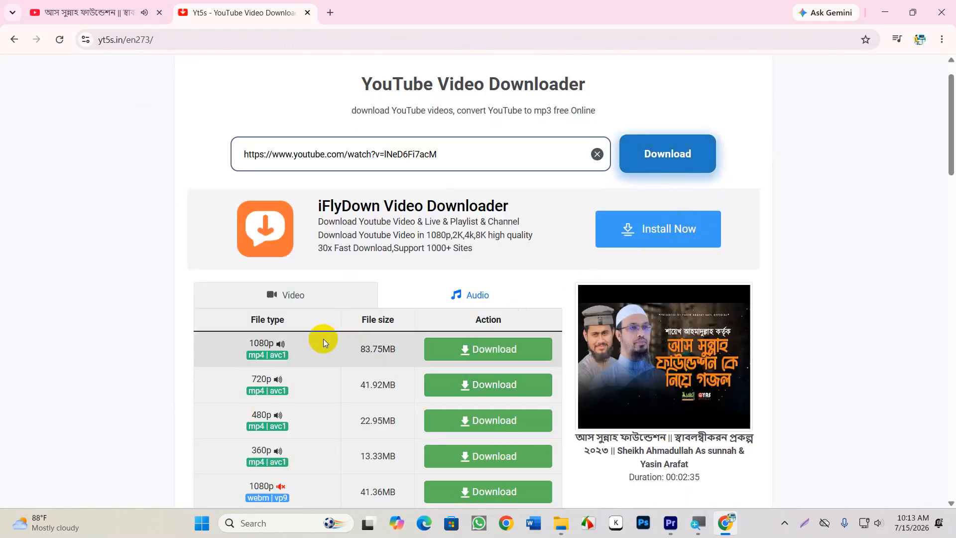
Download the nasheed's audio as a 320k MP3.
scroll(324, 338, down, 5)
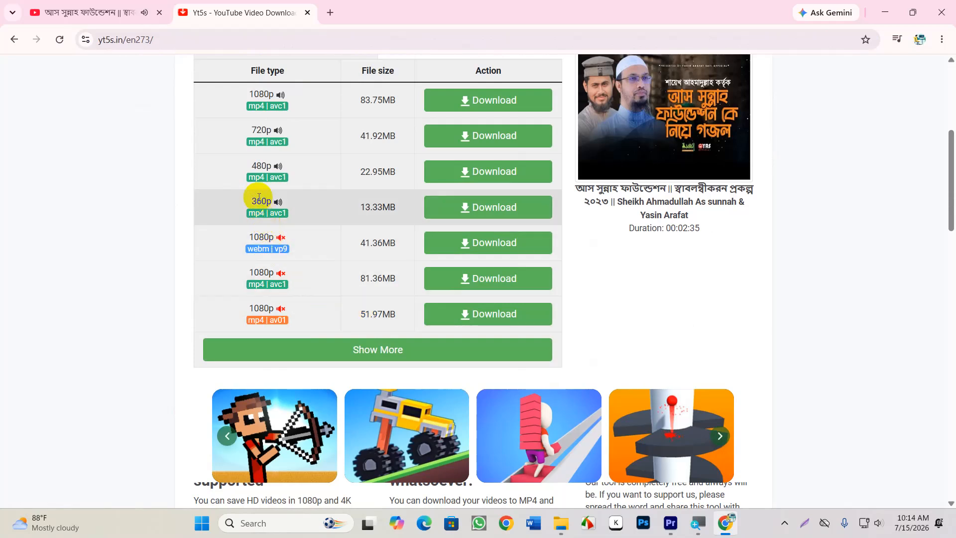
scroll(285, 303, up, 1)
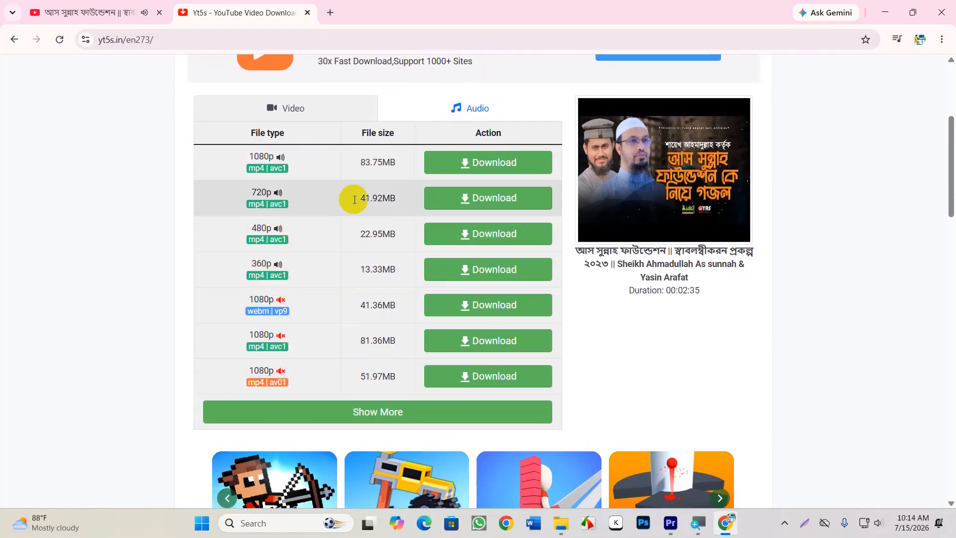
click(450, 103)
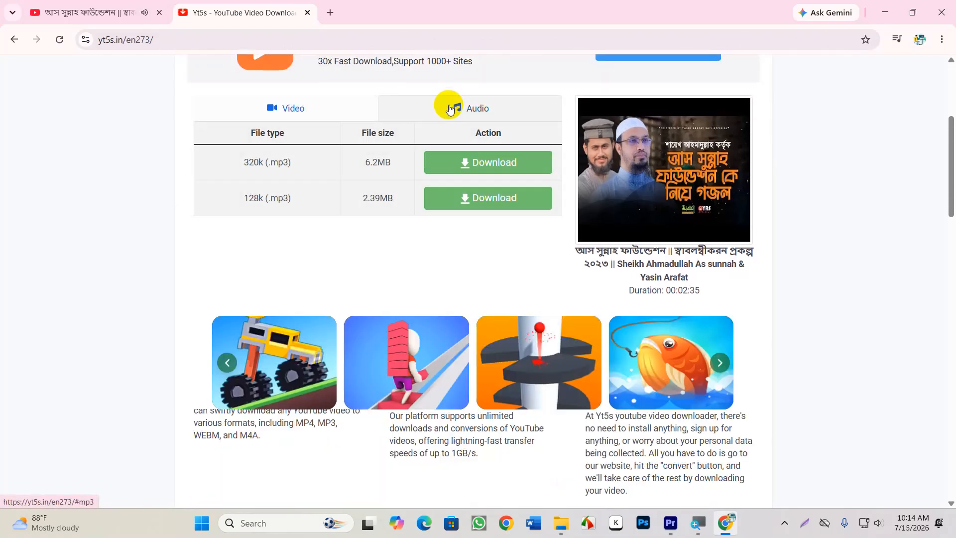
click(469, 162)
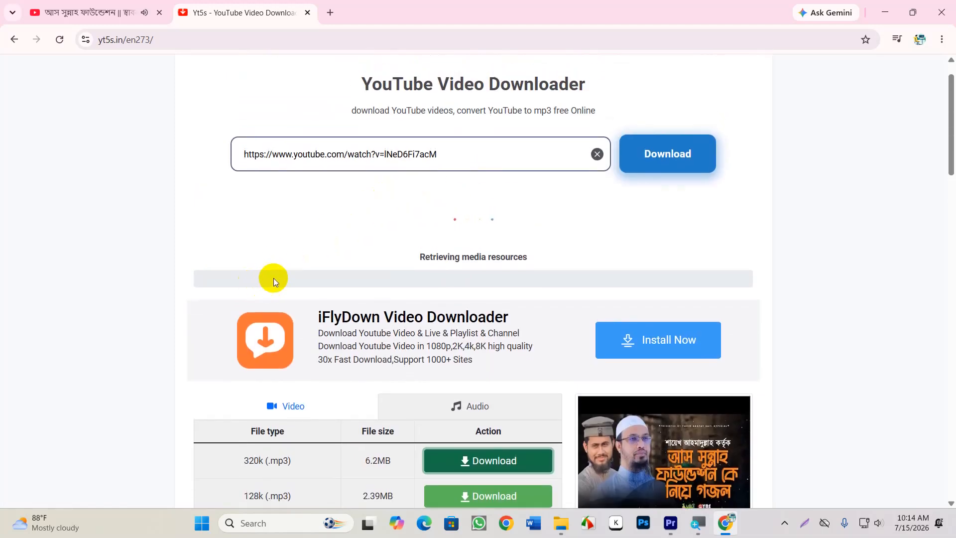
click(90, 12)
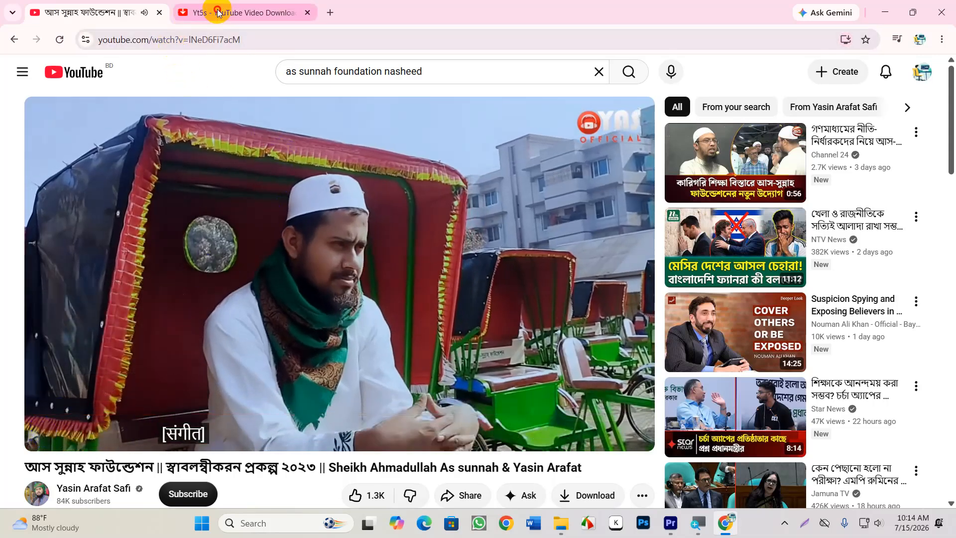
click(194, 13)
click(453, 193)
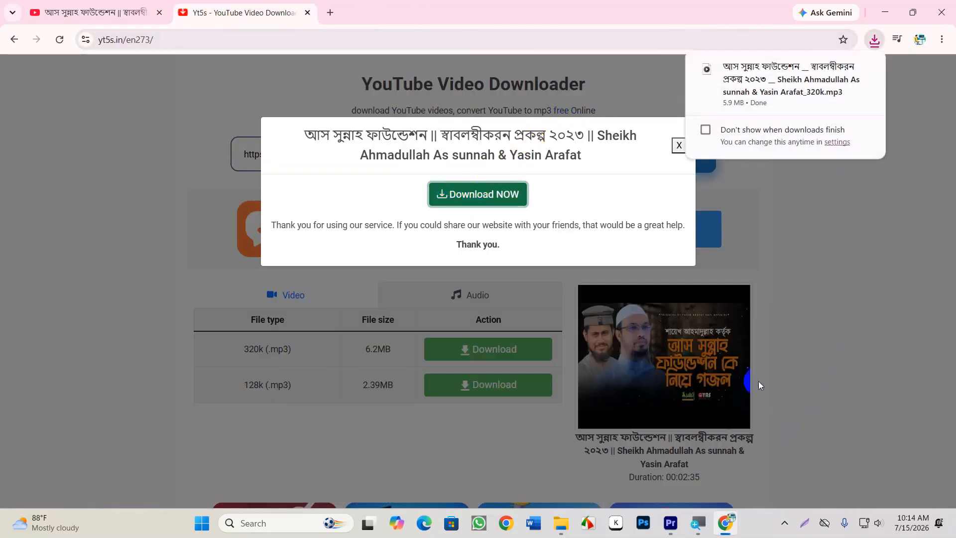
Add the downloaded nasheed MP3 from the Downloads folder to audio track A3 at the start of the Premiere Pro sequence.
click(562, 525)
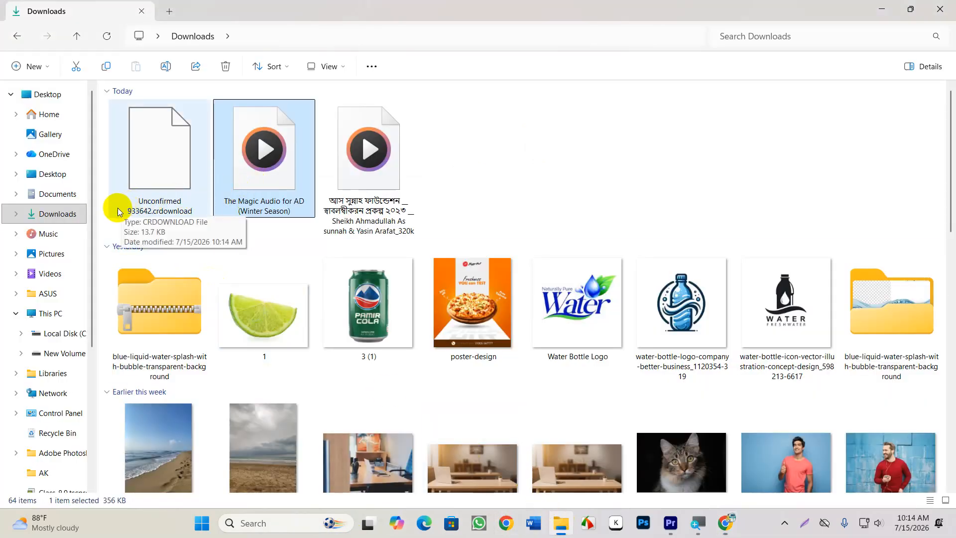
click(332, 144)
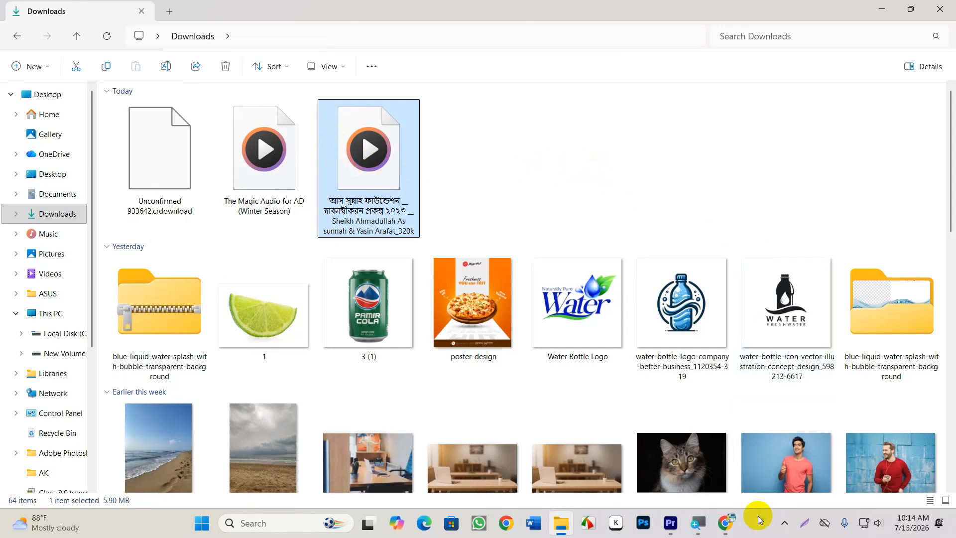
drag(376, 166, 143, 448)
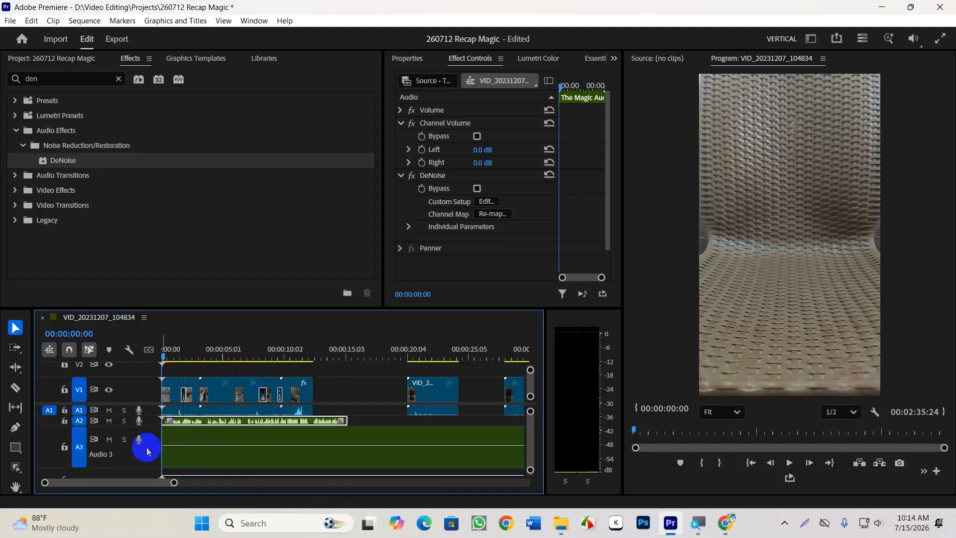
key(backslash)
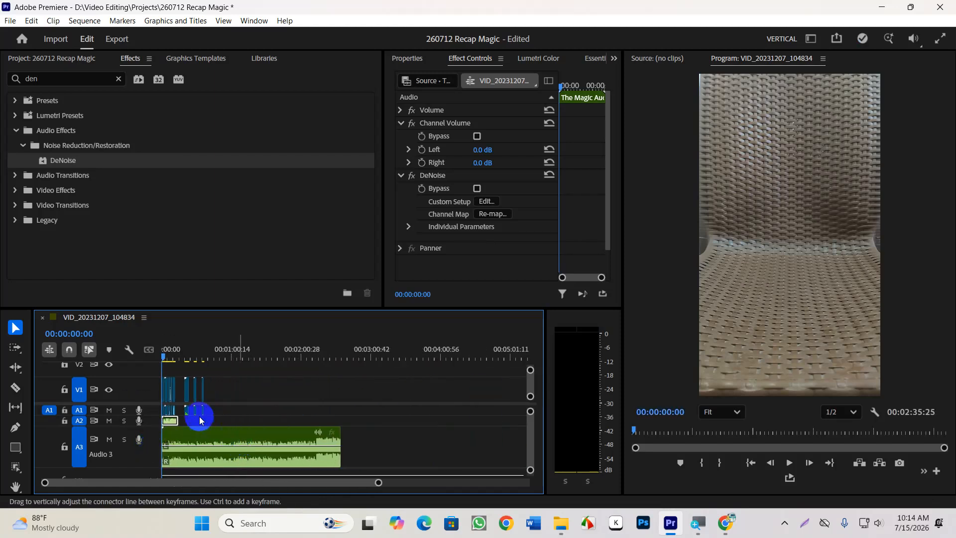
Play the sequence from the beginning to hear the nasheed together with the ad audio.
scroll(180, 338, up, 5)
scroll(201, 347, up, 6)
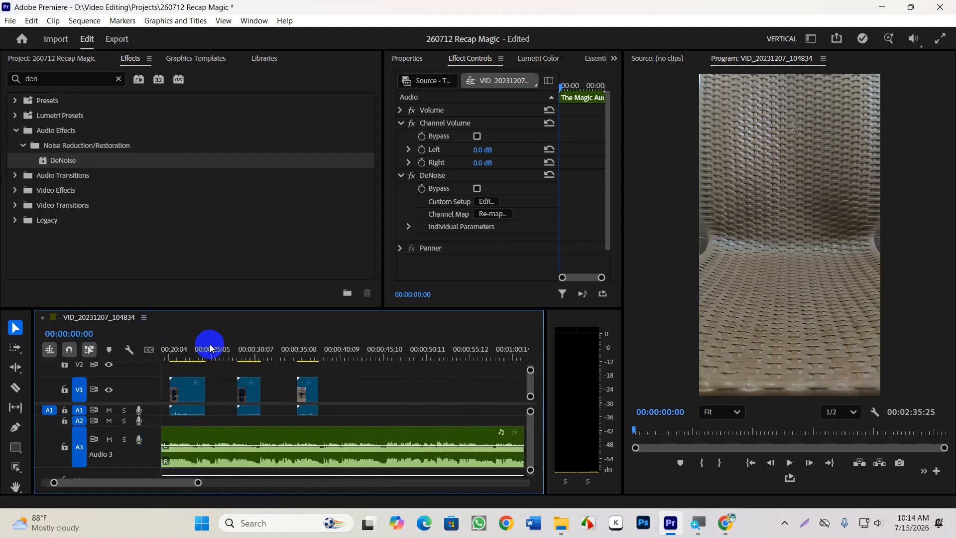
drag(233, 345, 125, 352)
key(space)
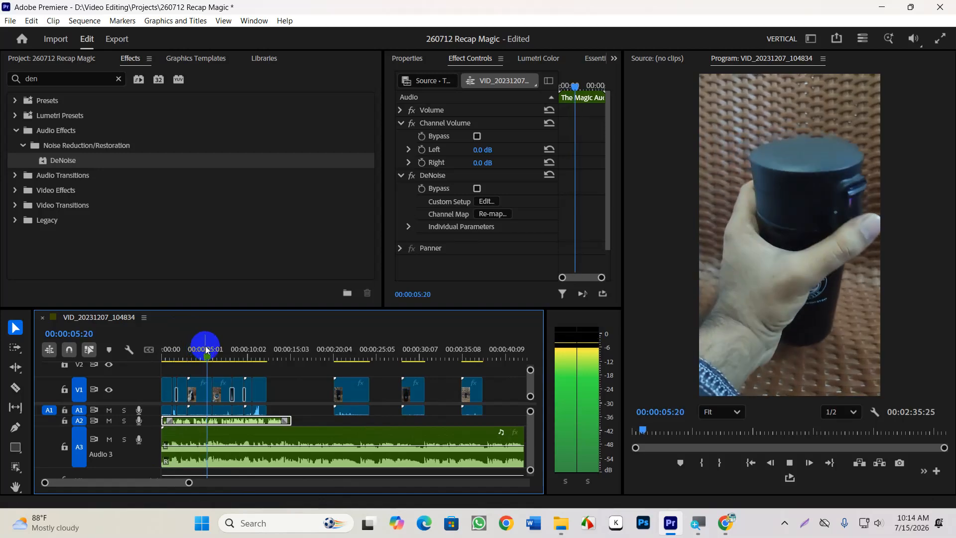
scroll(215, 354, up, 6)
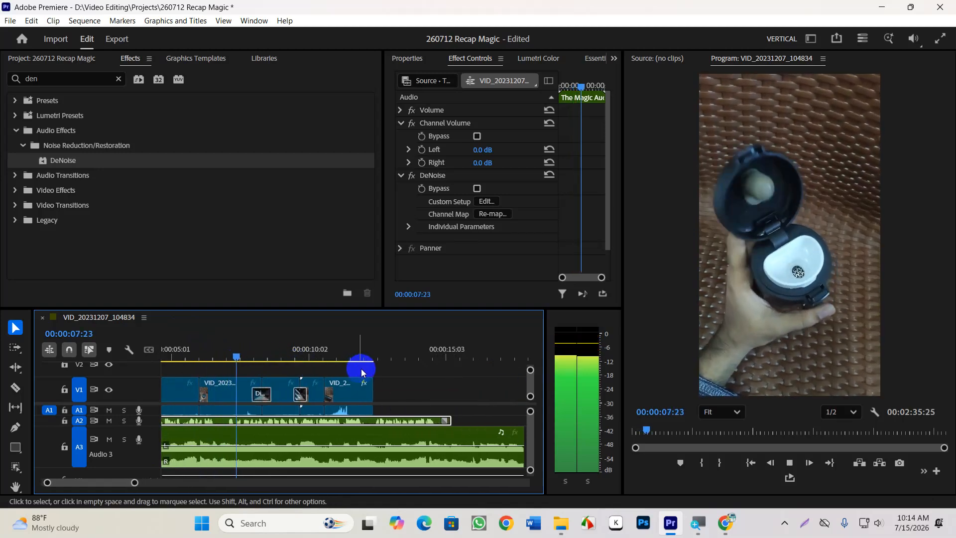
scroll(397, 372, down, 2)
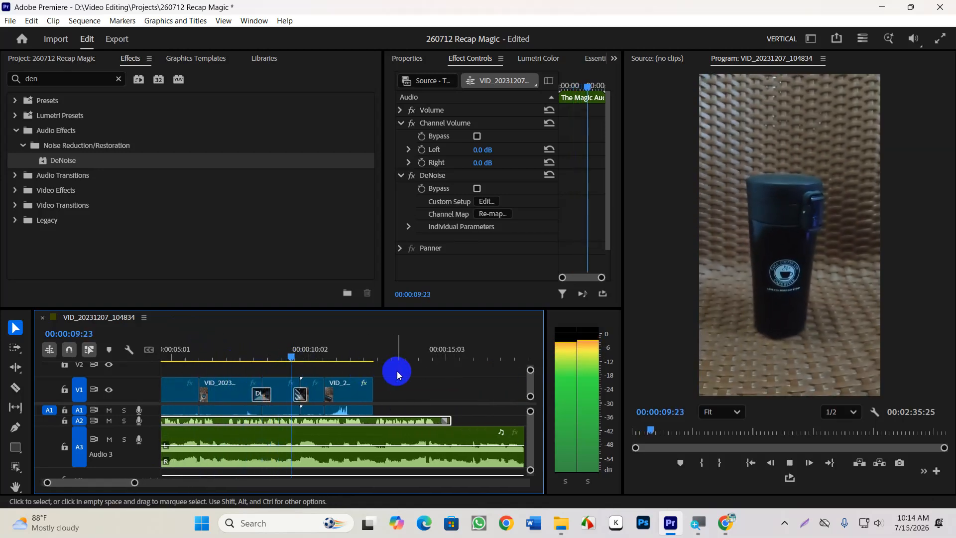
scroll(402, 372, down, 3)
Place the playhead at 00:00:14:38, near the end of the ad audio on track A2.
drag(371, 349, 416, 369)
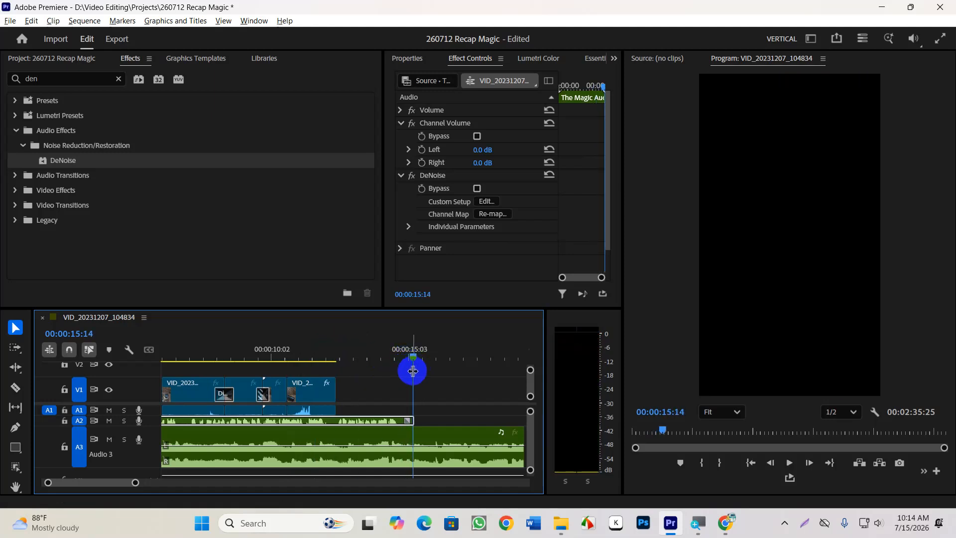
scroll(412, 373, up, 3)
scroll(500, 353, down, 2)
drag(500, 354, 473, 376)
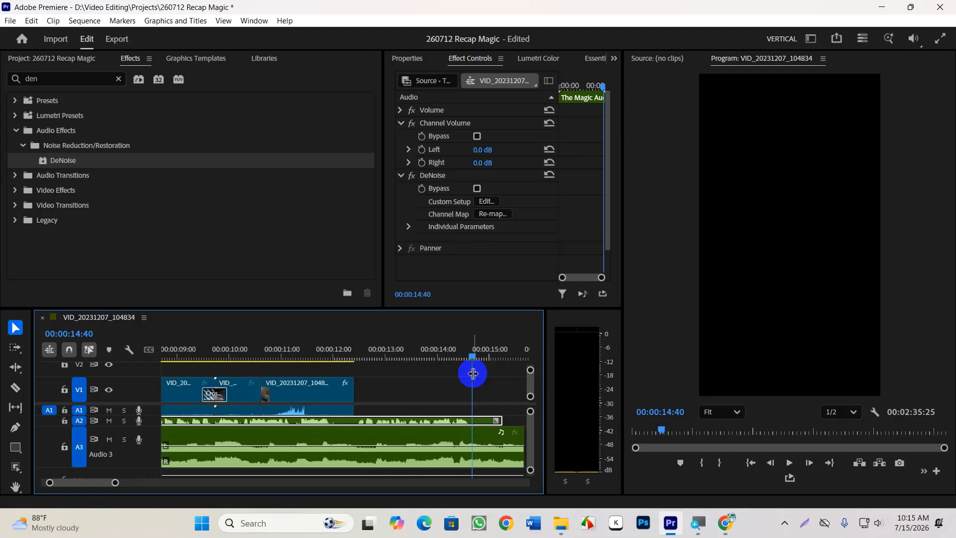
scroll(472, 374, up, 2)
click(474, 358)
drag(474, 357, 471, 360)
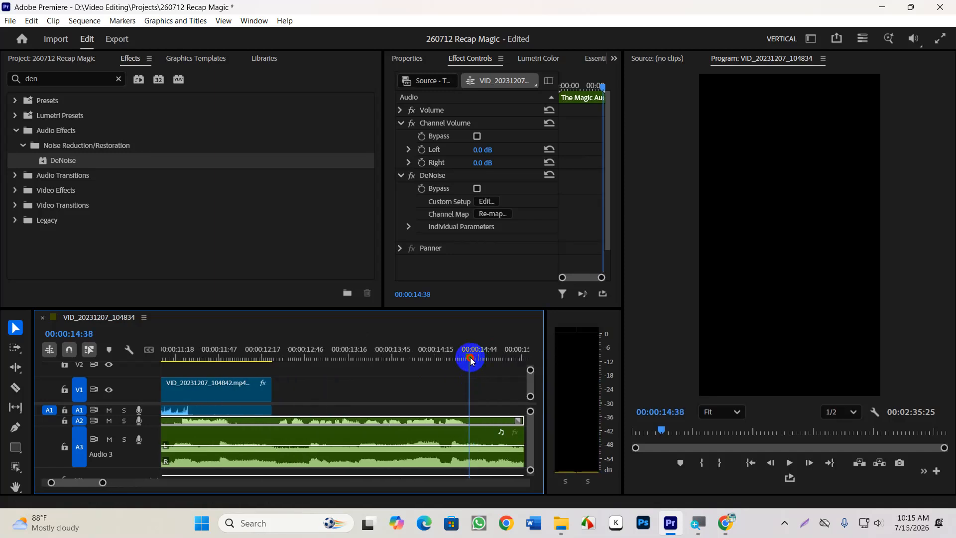
scroll(499, 373, down, 5)
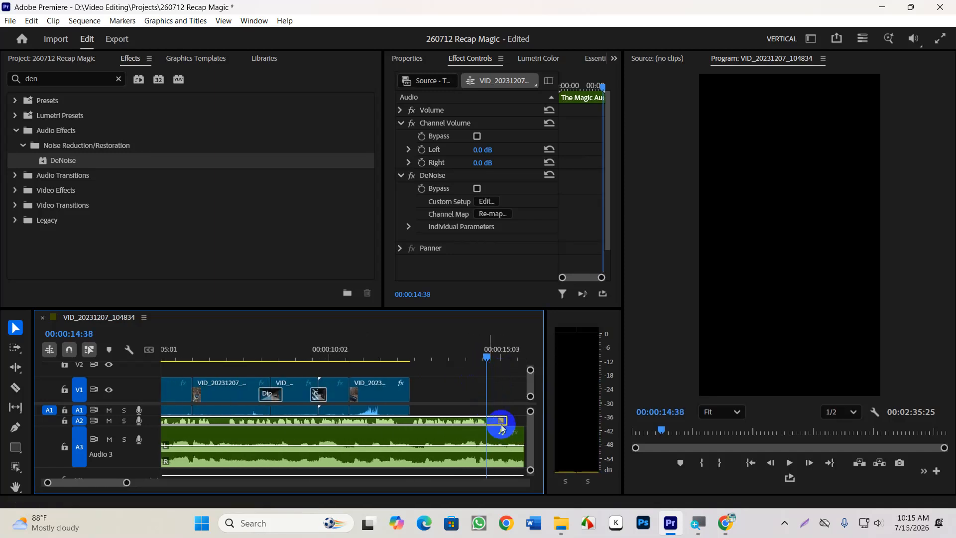
Split the nasheed clip on track A3 at the playhead with the Razor tool, and return to the Selection tool.
click(439, 442)
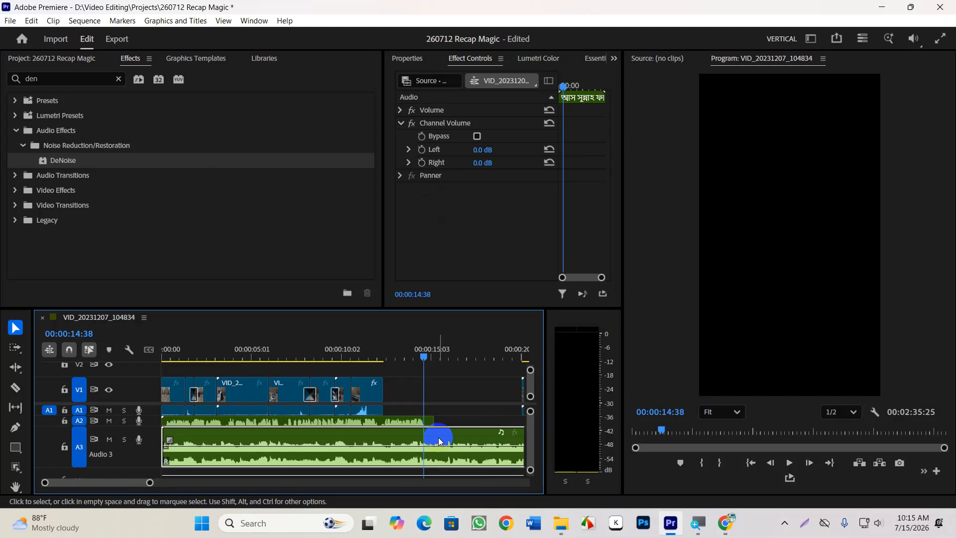
click(16, 387)
click(425, 445)
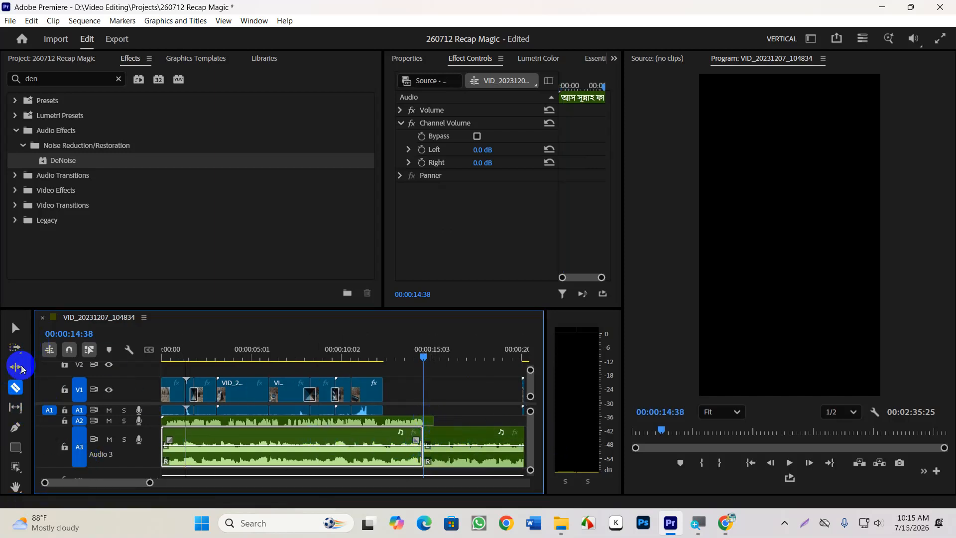
click(16, 329)
Remove the nasheed and ad audio remaining after 00:00:14:38, and return the playhead to the sequence start.
scroll(247, 444, down, 1)
scroll(245, 448, down, 1)
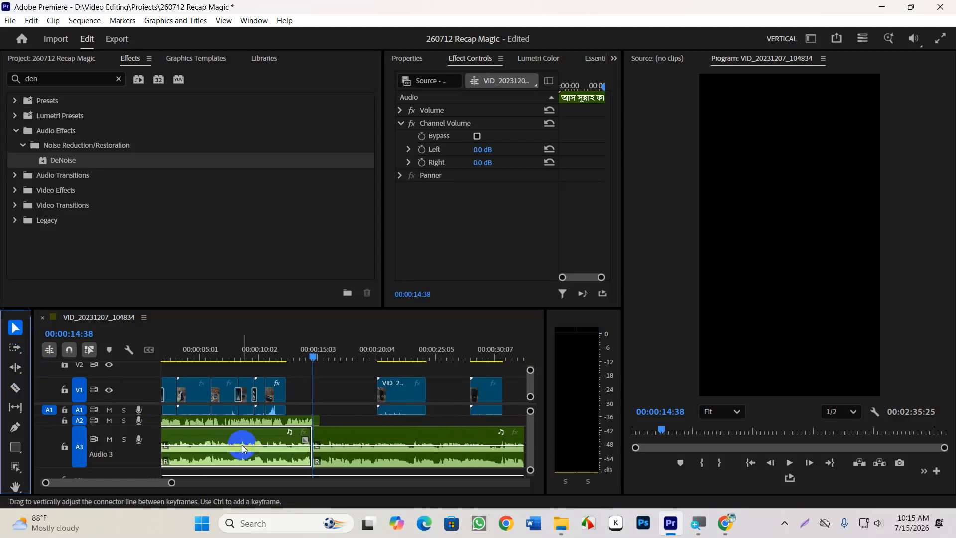
drag(323, 393, 381, 445)
key(Delete)
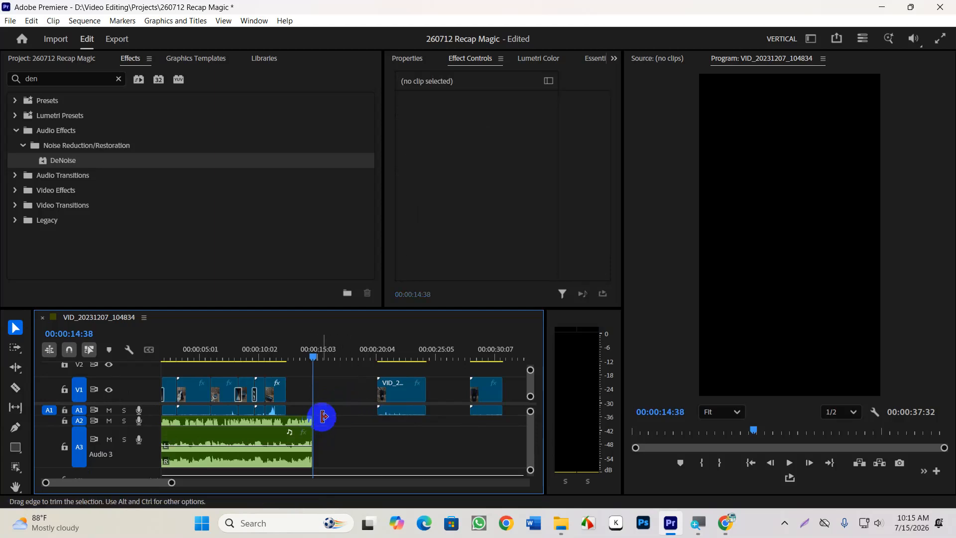
drag(323, 357, 89, 396)
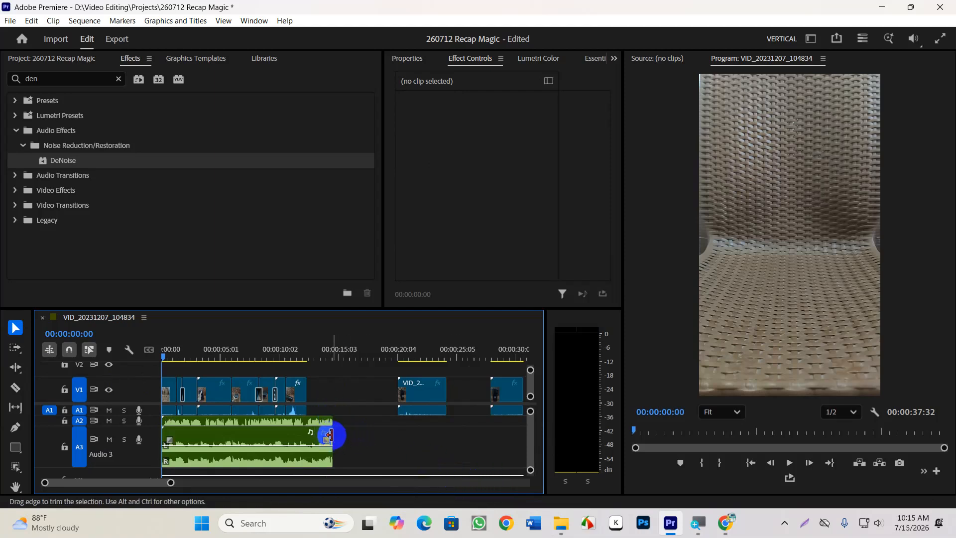
Try extending the end of the nasheed on track A3 to about 00:01:15:39, and undo the extension.
scroll(331, 428, up, 5)
scroll(345, 426, down, 1)
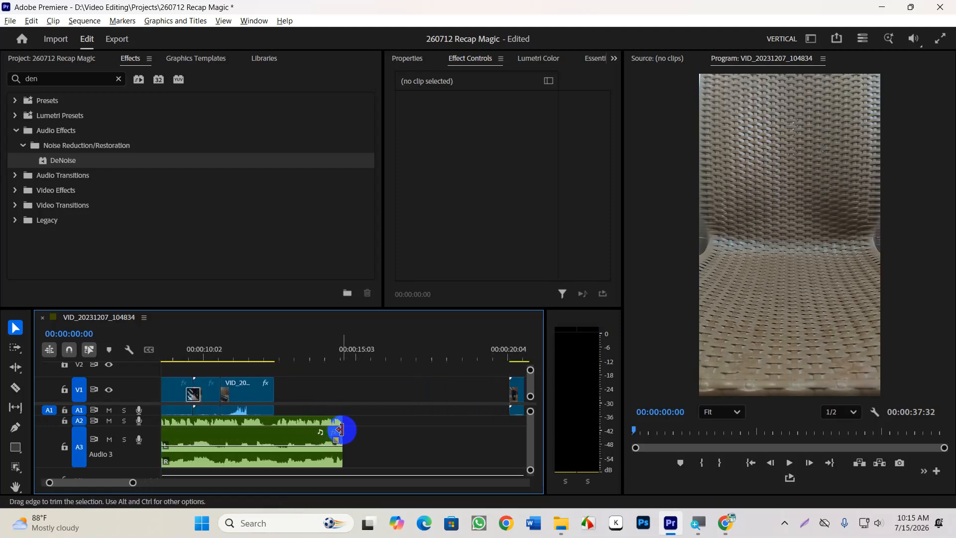
scroll(341, 434, down, 3)
drag(335, 437, 528, 453)
scroll(444, 459, down, 4)
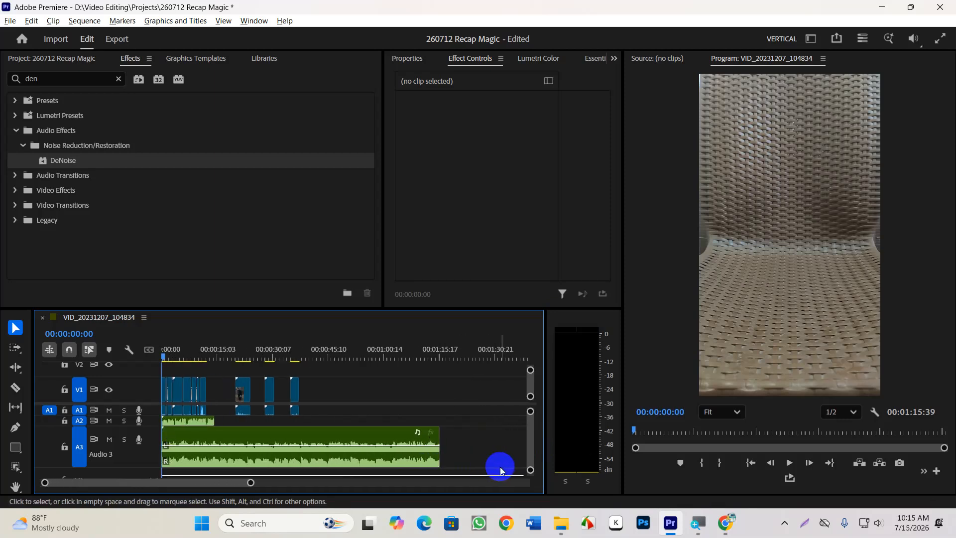
scroll(518, 470, down, 4)
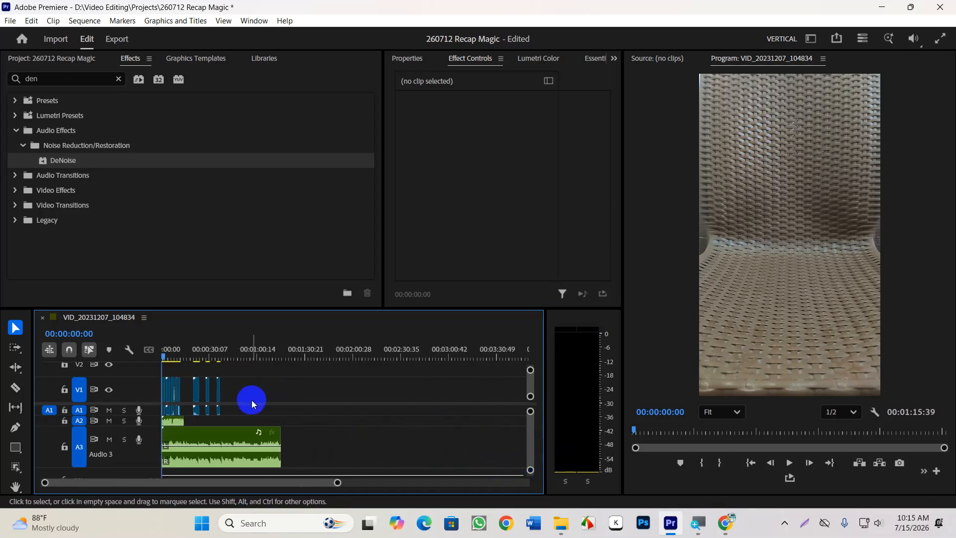
key(ctrl+z)
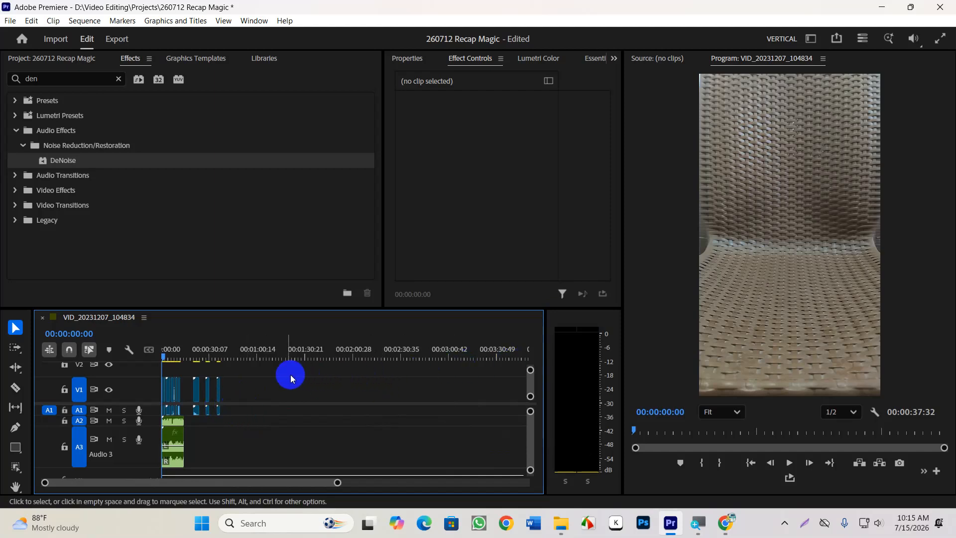
scroll(190, 422, up, 5)
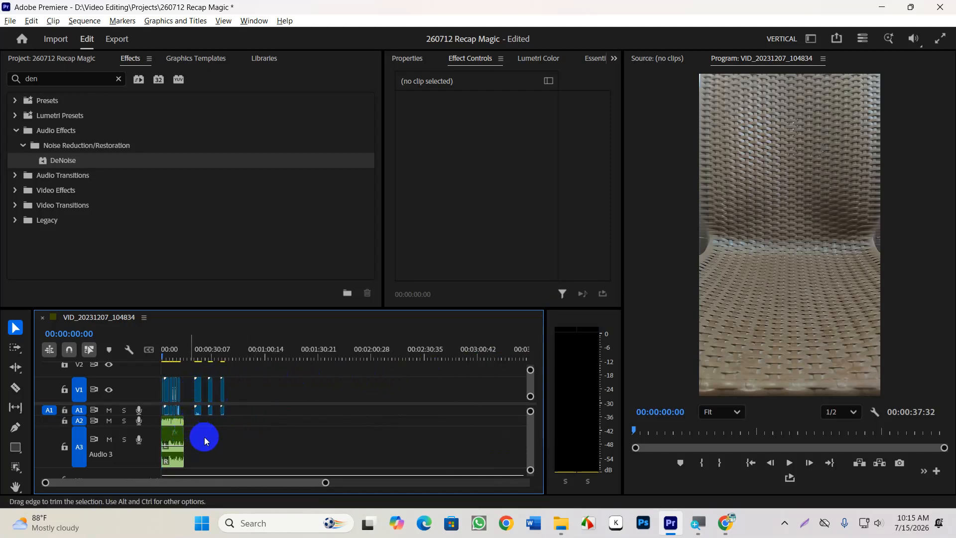
scroll(199, 439, up, 4)
scroll(199, 428, up, 3)
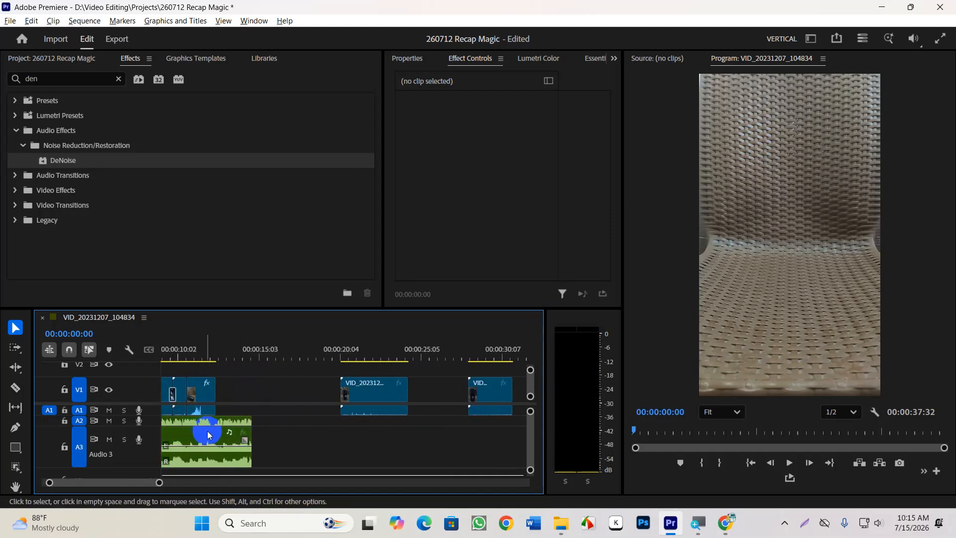
Duplicate only the audio of the V1 clip at about 00:00:20:04 onto track A3, starting at about 00:00:17.
click(369, 411)
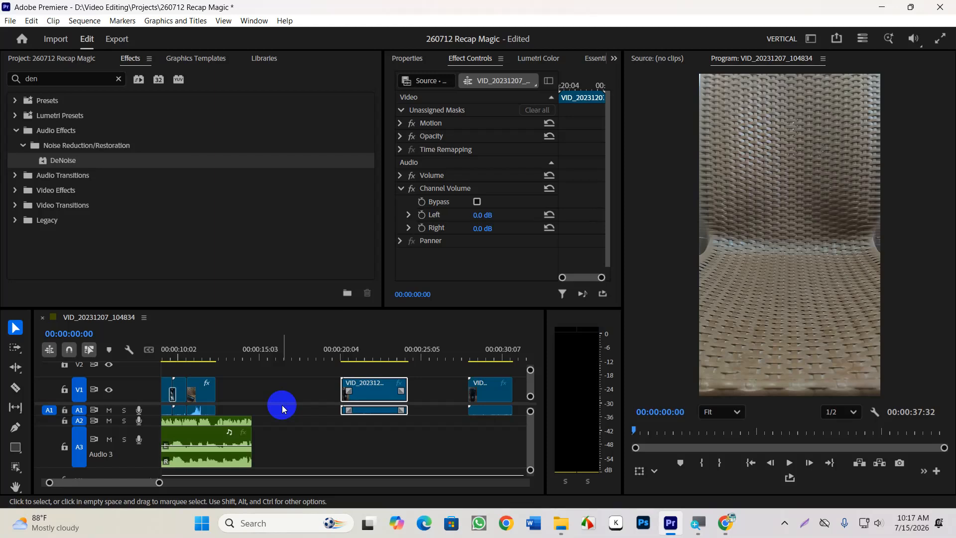
click(297, 395)
click(325, 437)
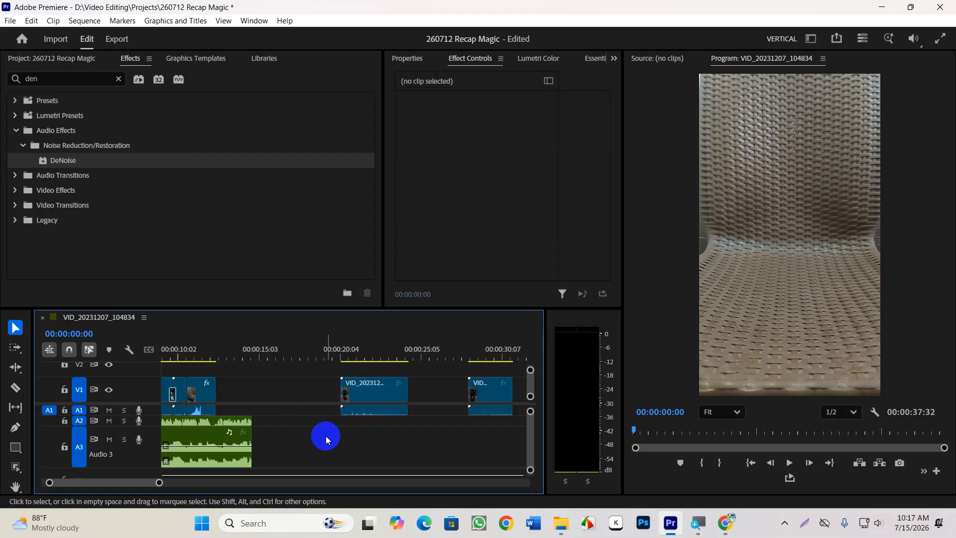
alt+click(367, 413)
drag(367, 413, 319, 442)
click(393, 430)
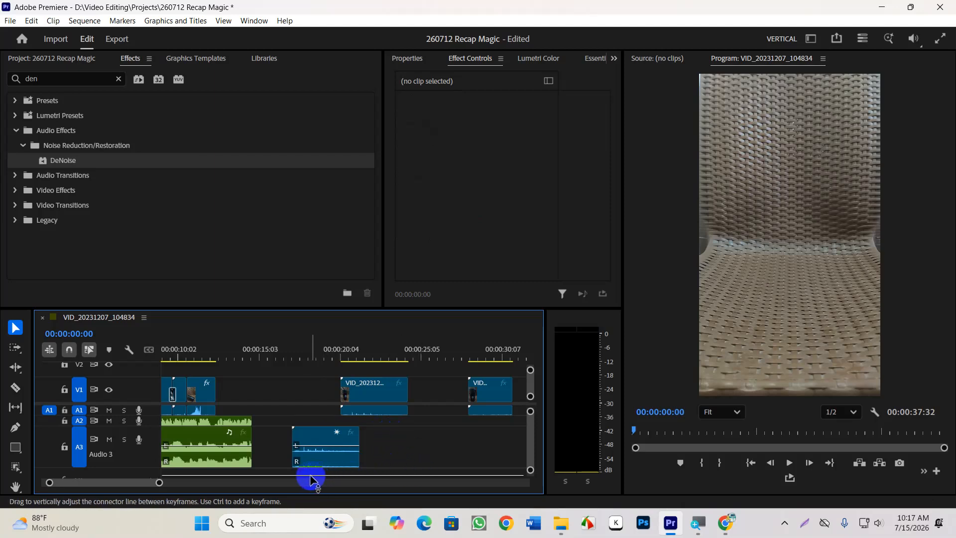
Extend the end of the nasheed on track A3 until it meets the duplicated audio clip at about 00:00:17.
click(251, 355)
drag(252, 356, 297, 356)
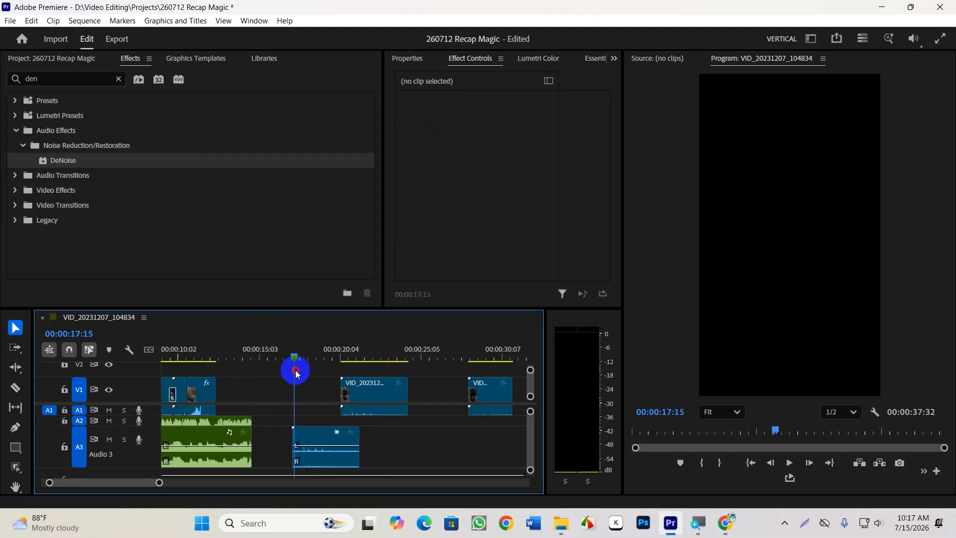
click(248, 355)
drag(255, 433, 335, 441)
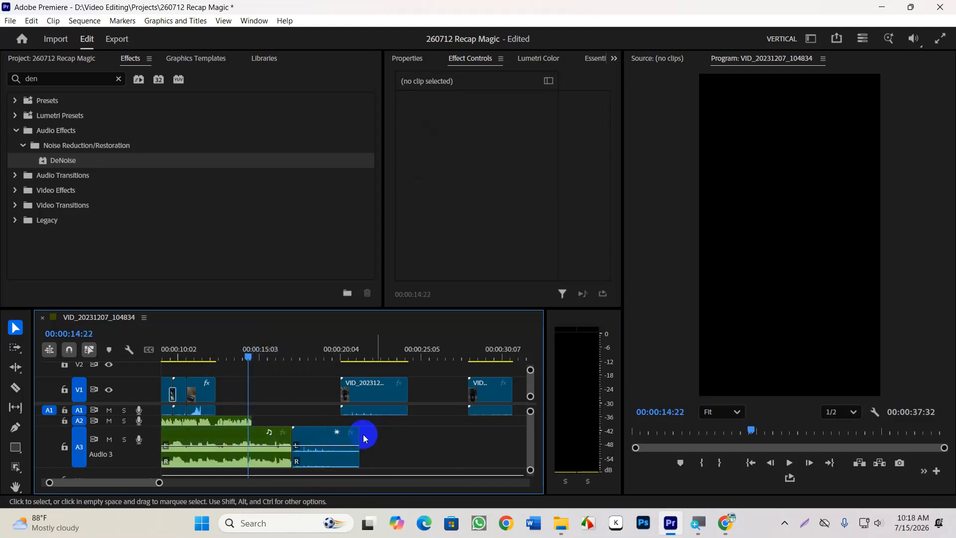
Reduce the height of audio track A3, and mute and unmute the track.
click(330, 441)
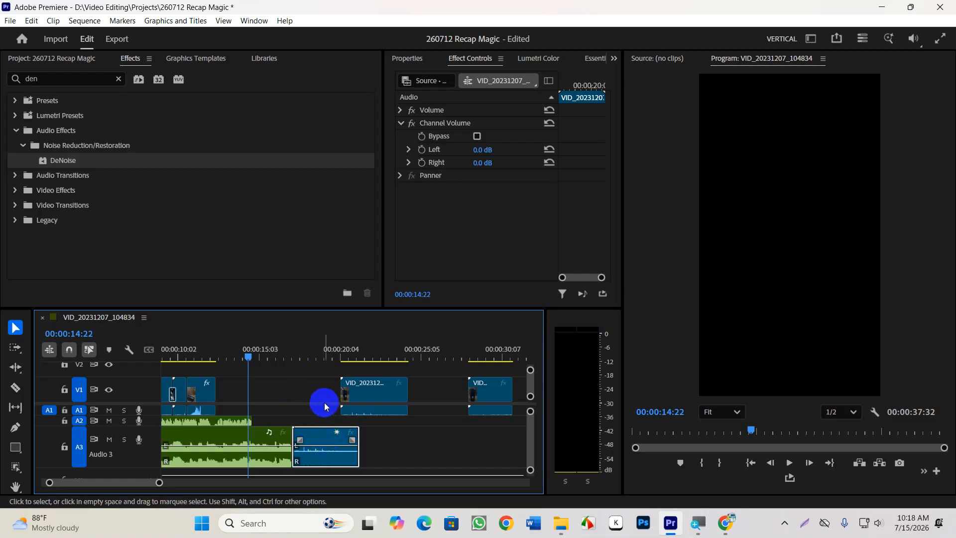
scroll(309, 431, down, 3)
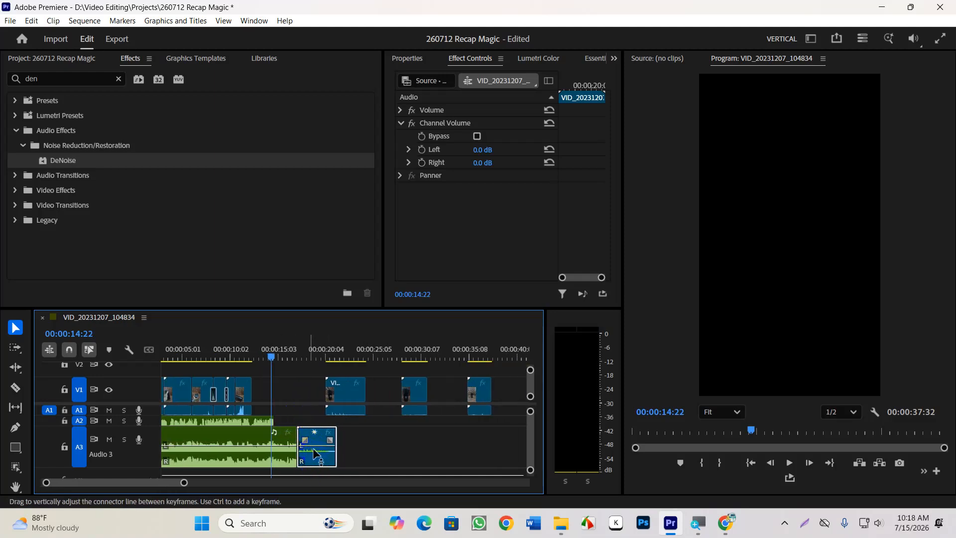
drag(294, 461, 294, 474)
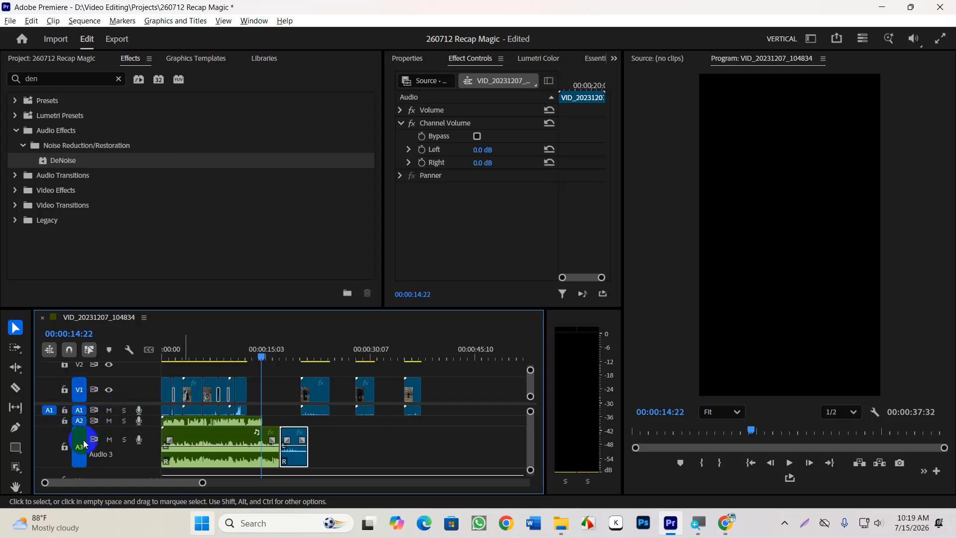
scroll(84, 443, down, 5)
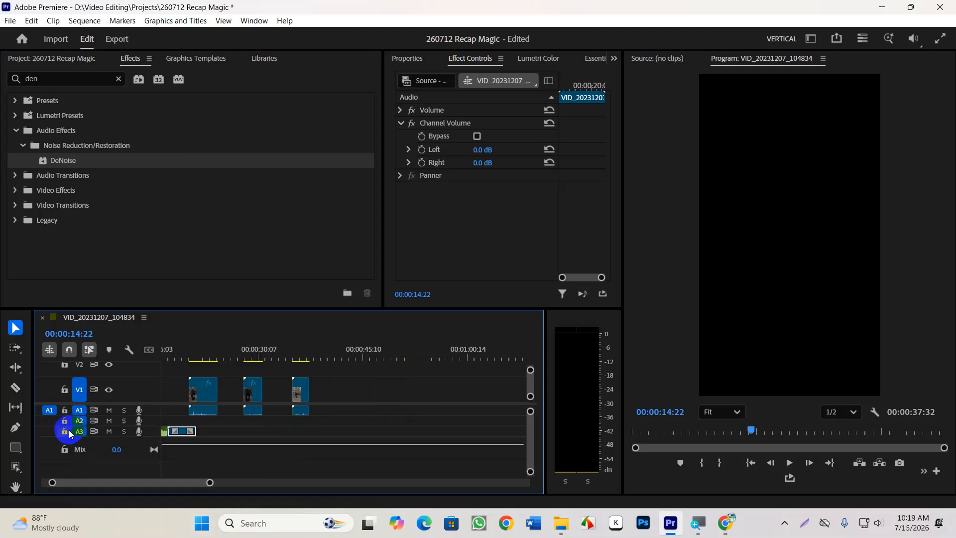
scroll(77, 435, up, 5)
scroll(74, 438, down, 2)
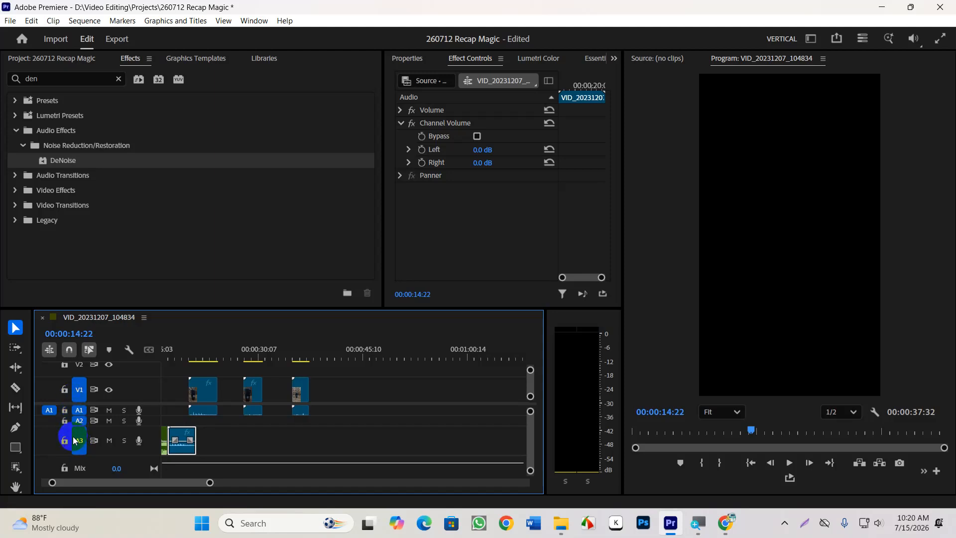
click(111, 446)
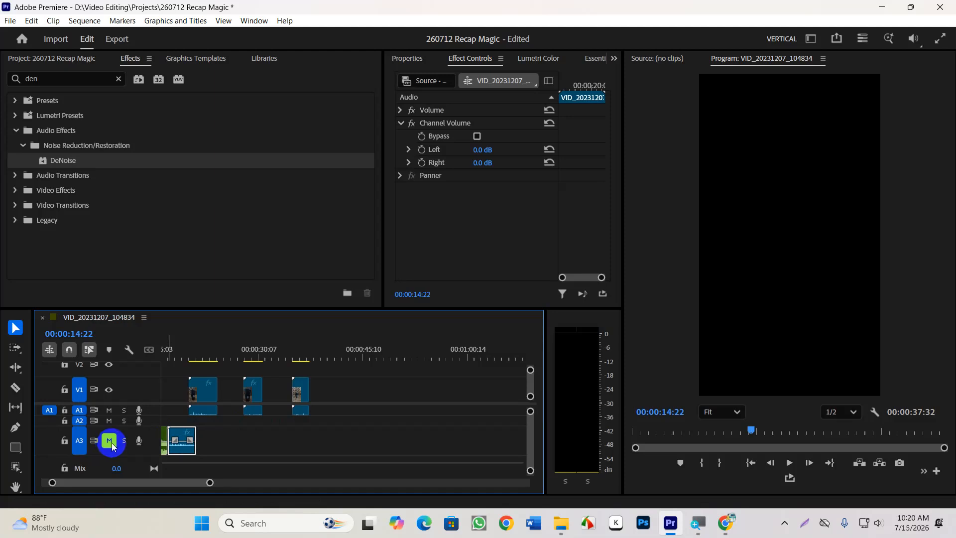
click(111, 443)
Return the playhead to the sequence start and move the duplicated audio on A3 directly beneath its source clip at about 00:00:20:04.
scroll(239, 410, up, 5)
drag(219, 359, 94, 367)
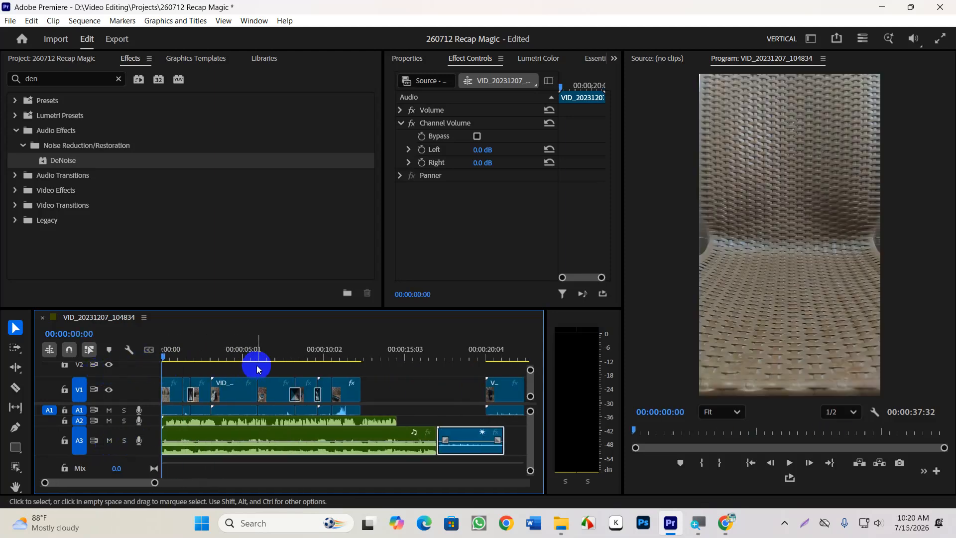
scroll(263, 368, down, 2)
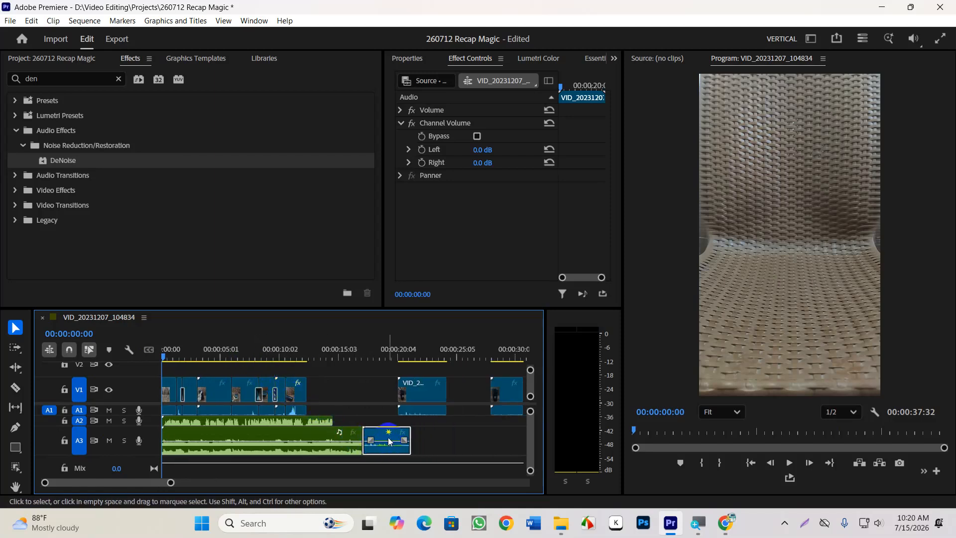
drag(385, 439, 411, 453)
Move clip VID_20231207_104552.mp4 earlier on V1, into the gap between the nasheed's end and VID_20231207_104825.mp4.
scroll(463, 394, down, 1)
drag(417, 395, 386, 397)
drag(381, 394, 339, 393)
alt+scroll(339, 393, up, 4)
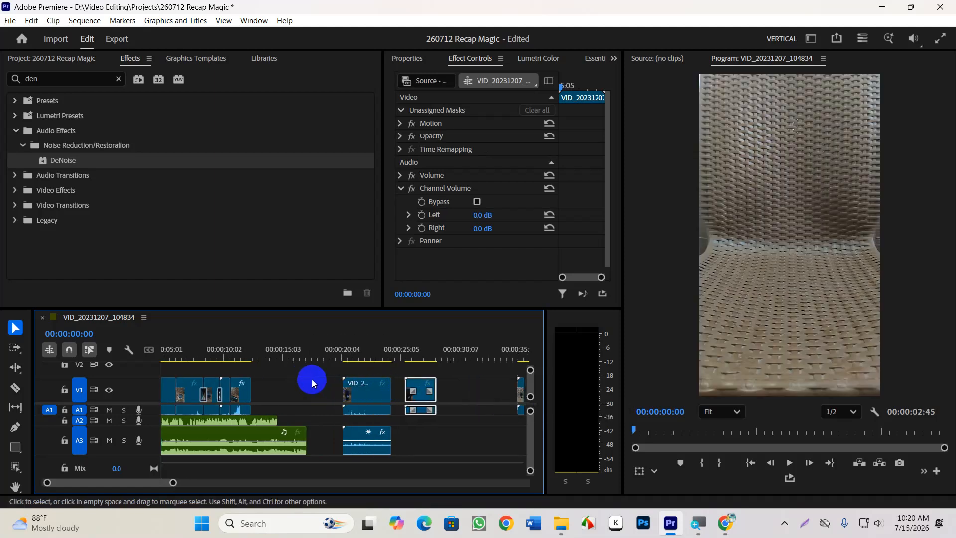
drag(514, 391, 376, 401)
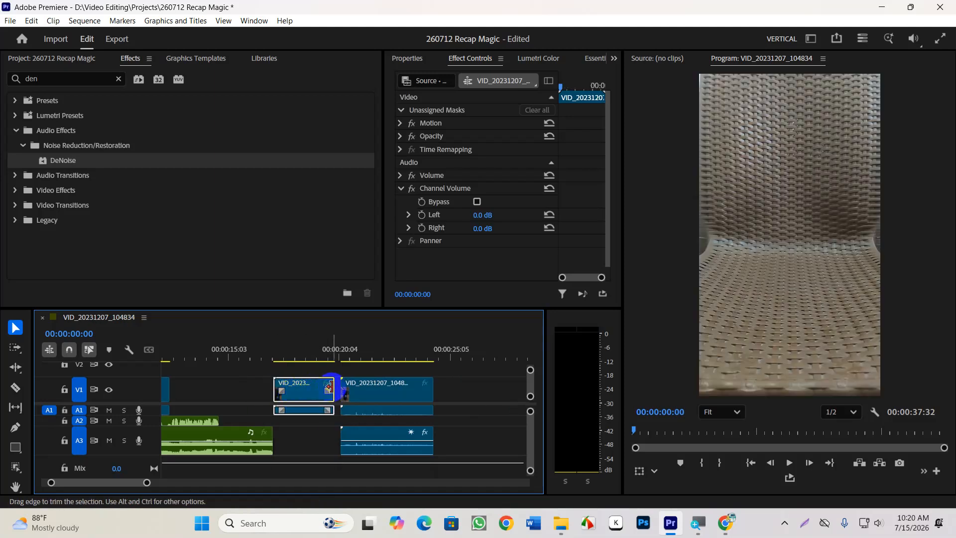
scroll(319, 392, up, 2)
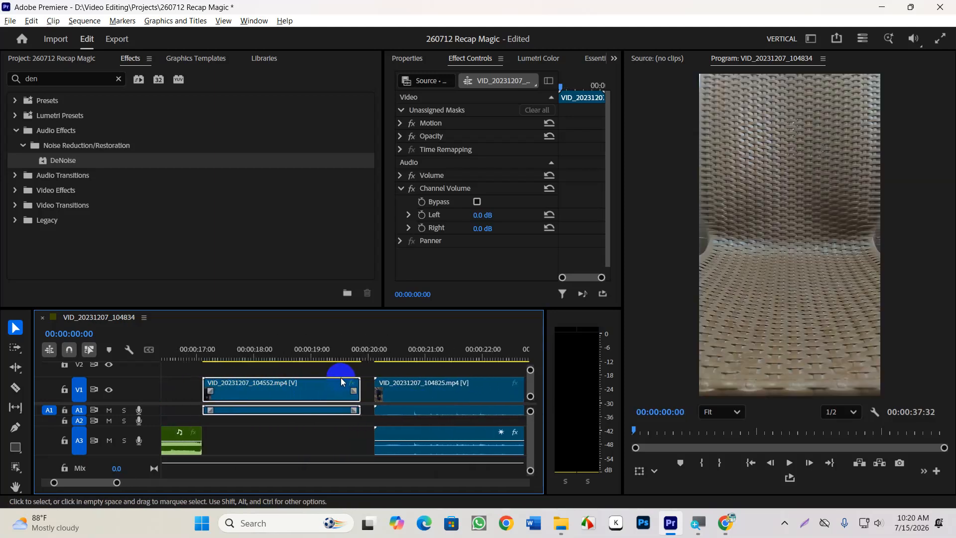
Overwrite the end of clip VID_20231207_104825.mp4 by dropping VID_20231207_104552.mp4 over it, and undo the last clip move.
scroll(349, 388, down, 4)
drag(401, 391, 425, 396)
scroll(382, 393, up, 2)
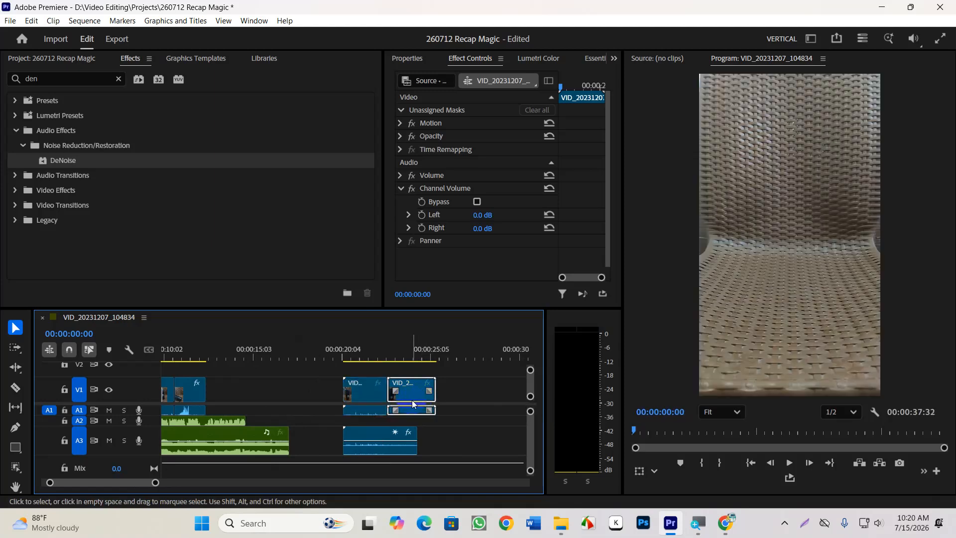
key(ctrl+z)
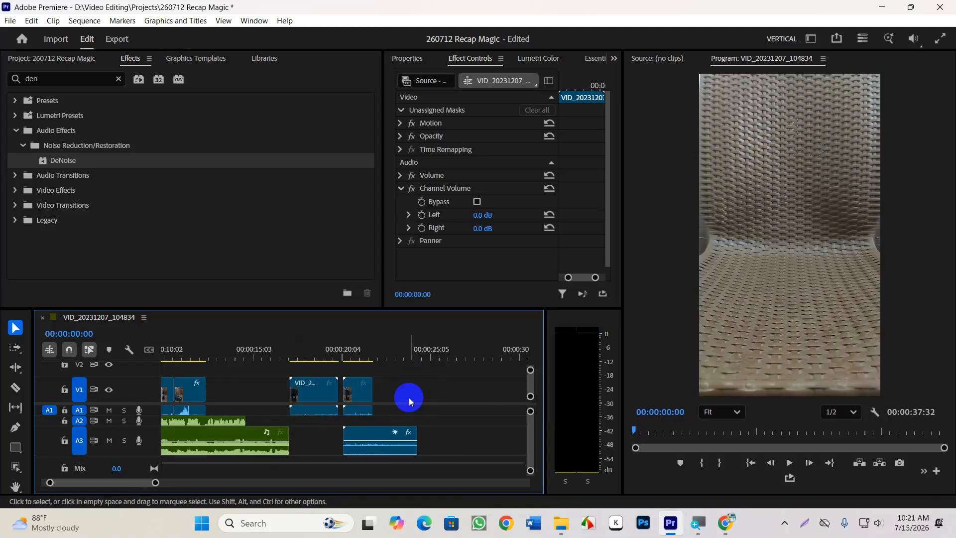
scroll(249, 391, up, 1)
scroll(275, 389, down, 2)
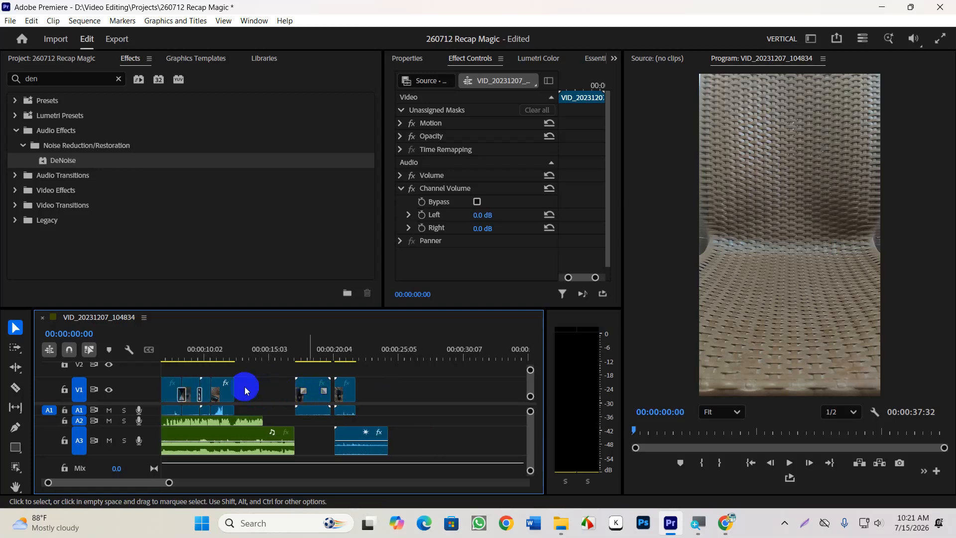
drag(252, 350, 139, 354)
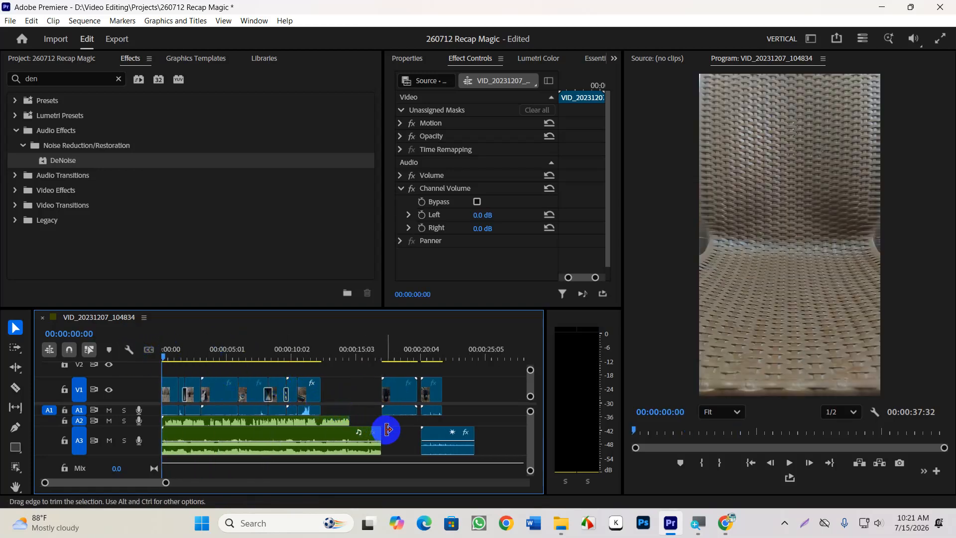
Trim the end of the nasheed on A3 to the end of the ad audio on A2, and play the opening seconds.
drag(377, 432, 349, 437)
scroll(319, 388, up, 2)
key(space)
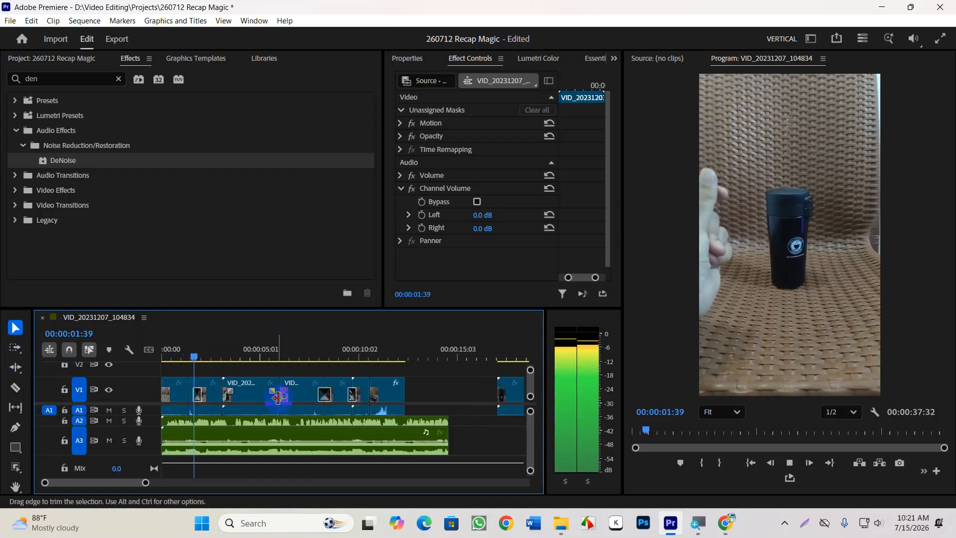
key(space)
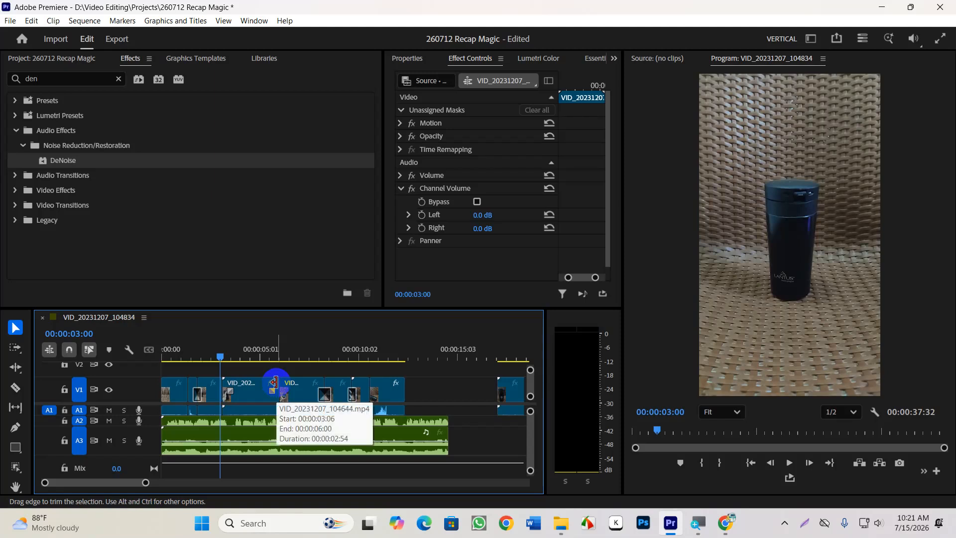
Enlarge audio track A3 and lower the volume level of the nasheed clip so it sits beneath the ad audio.
scroll(179, 455, up, 2)
scroll(208, 453, up, 3)
scroll(314, 445, up, 1)
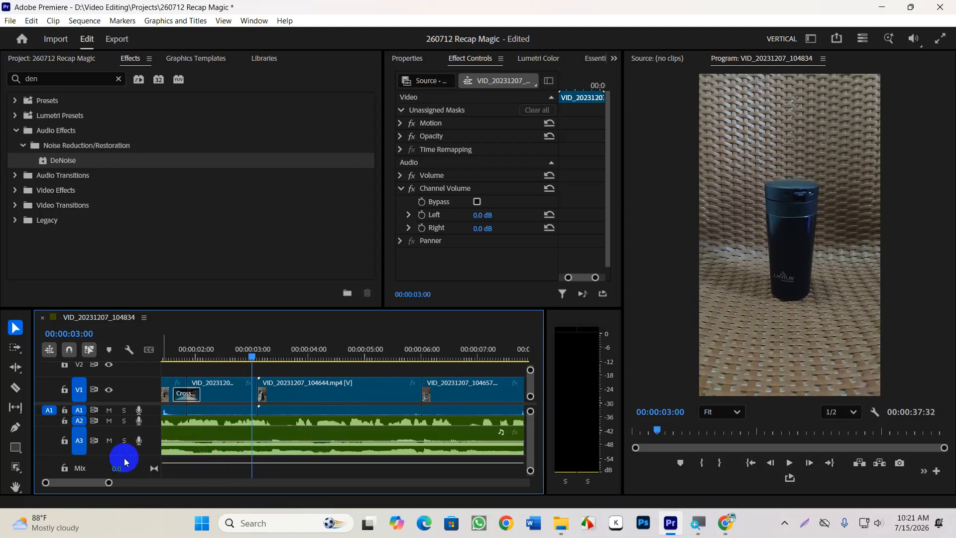
scroll(149, 449, up, 2)
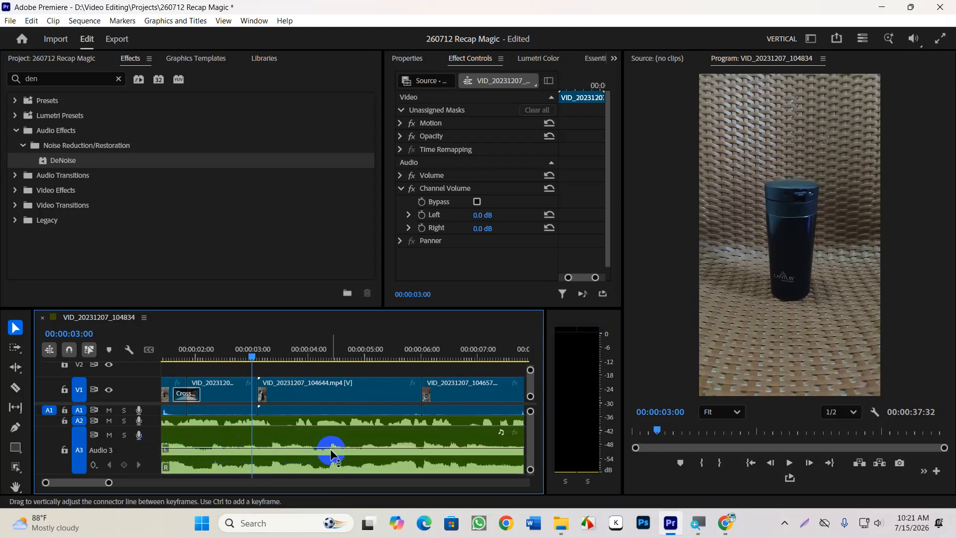
scroll(330, 449, down, 4)
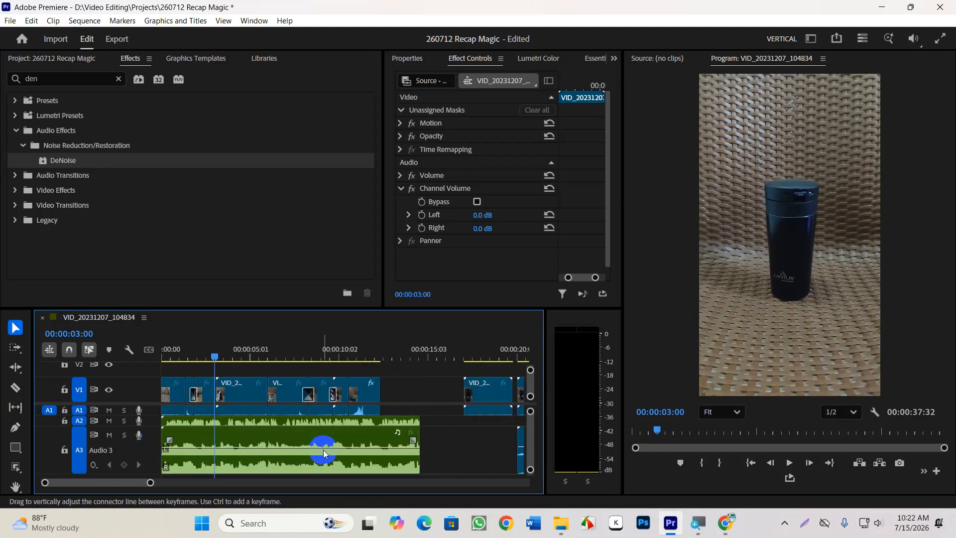
mouse_move(289, 447)
mouse_down()
mouse_move(286, 464)
mouse_move(294, 458)
mouse_up()
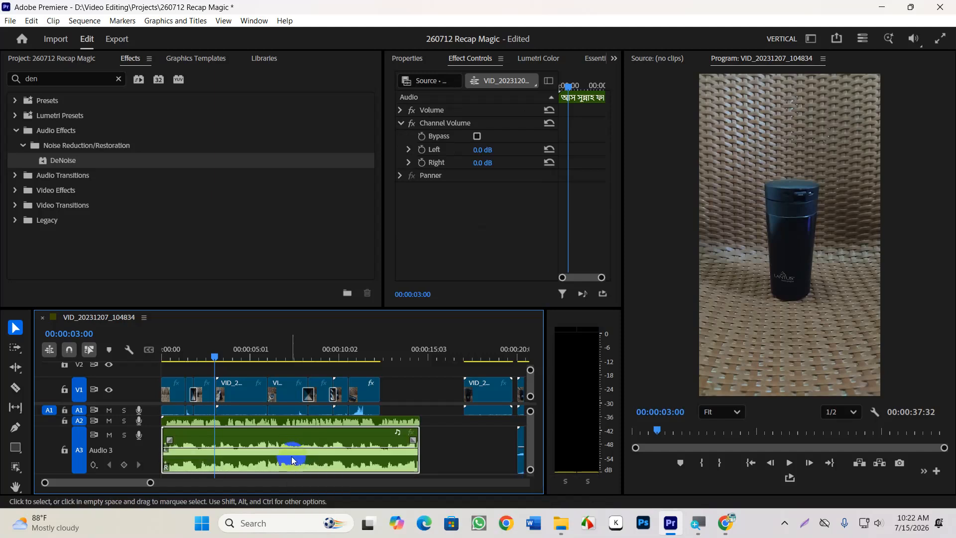
mouse_move(288, 452)
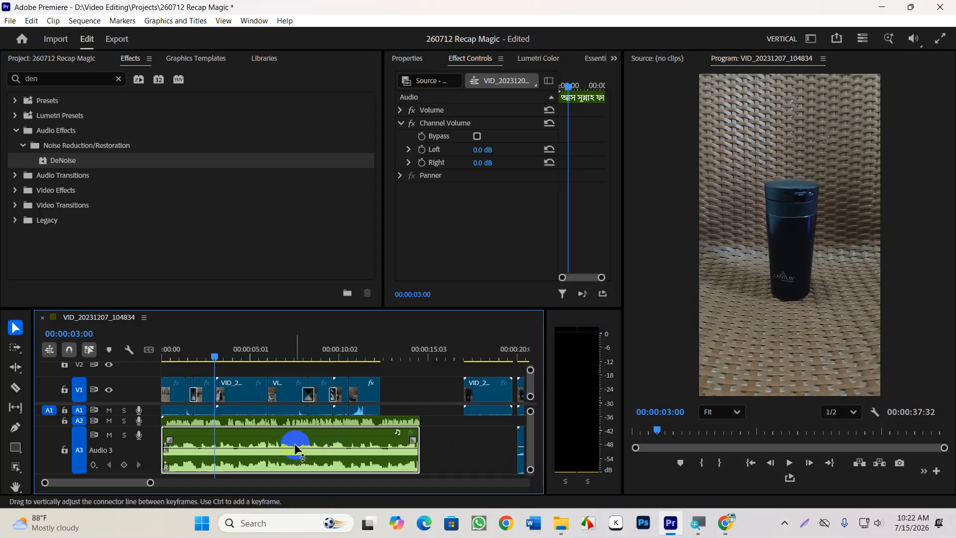
drag(295, 446, 299, 465)
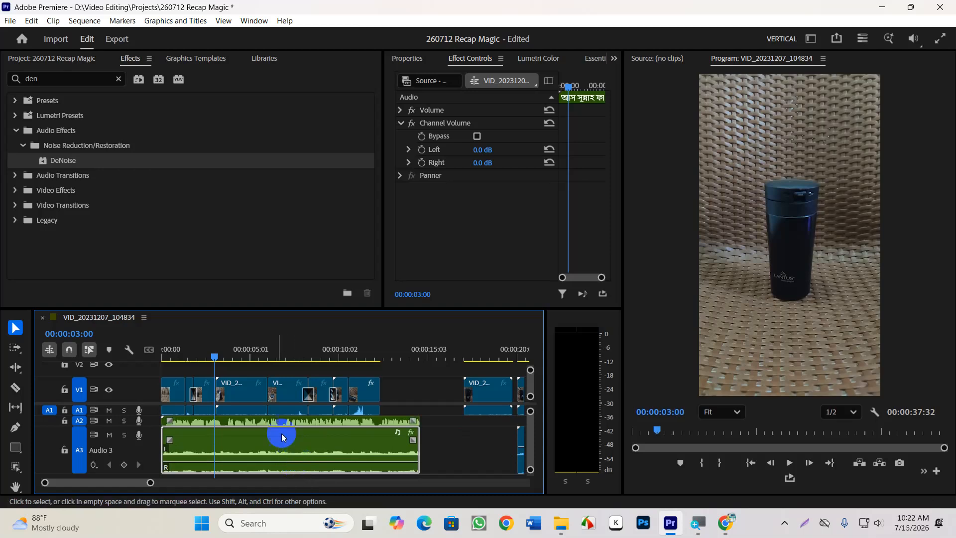
Play the sequence from the start to check the balance of nasheed and ad audio, and adjust the system volume for listening.
key(Home)
key(space)
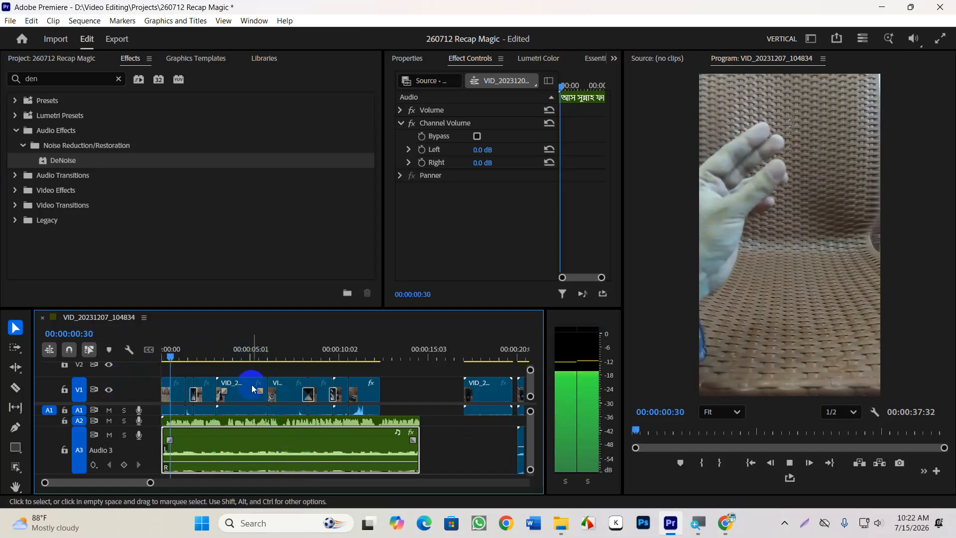
key(space)
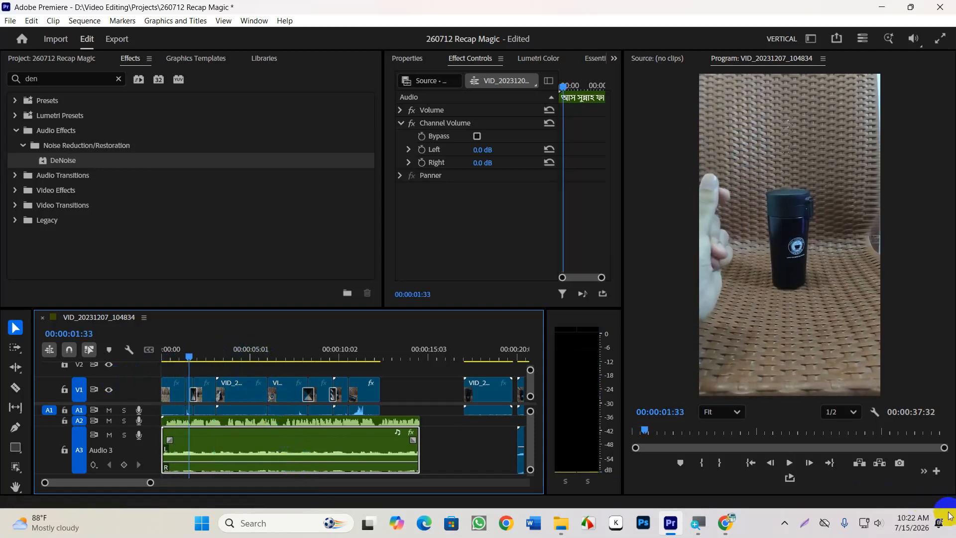
click(872, 523)
drag(809, 448, 854, 450)
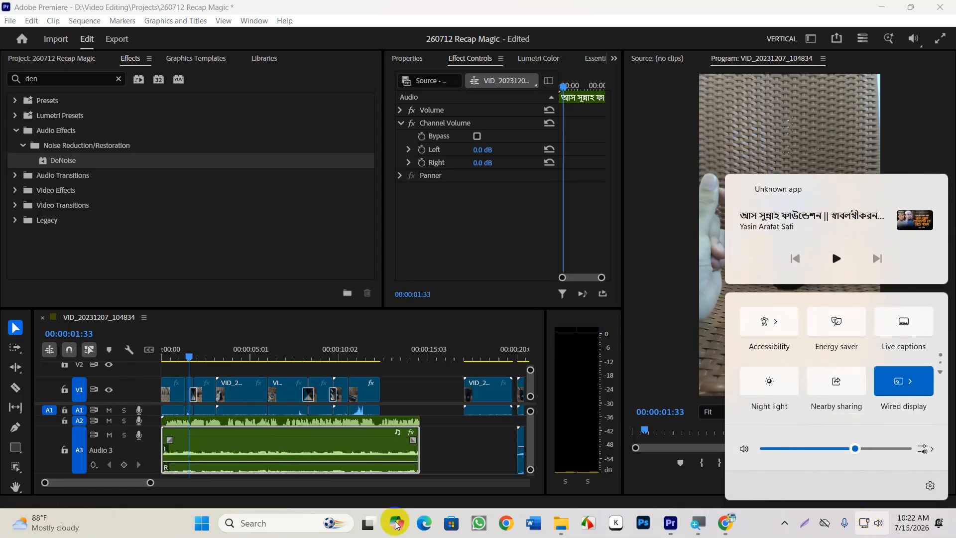
drag(229, 353, 95, 370)
key(space)
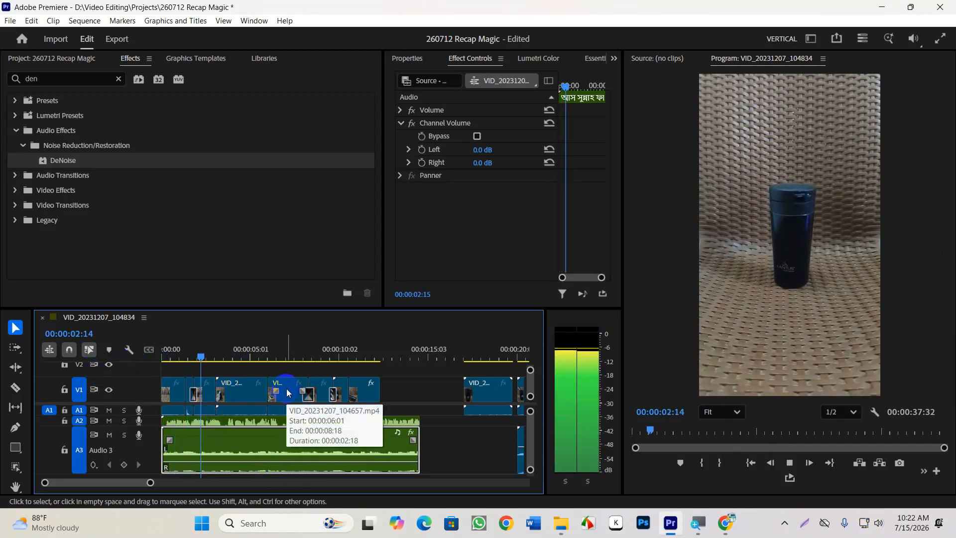
key(space)
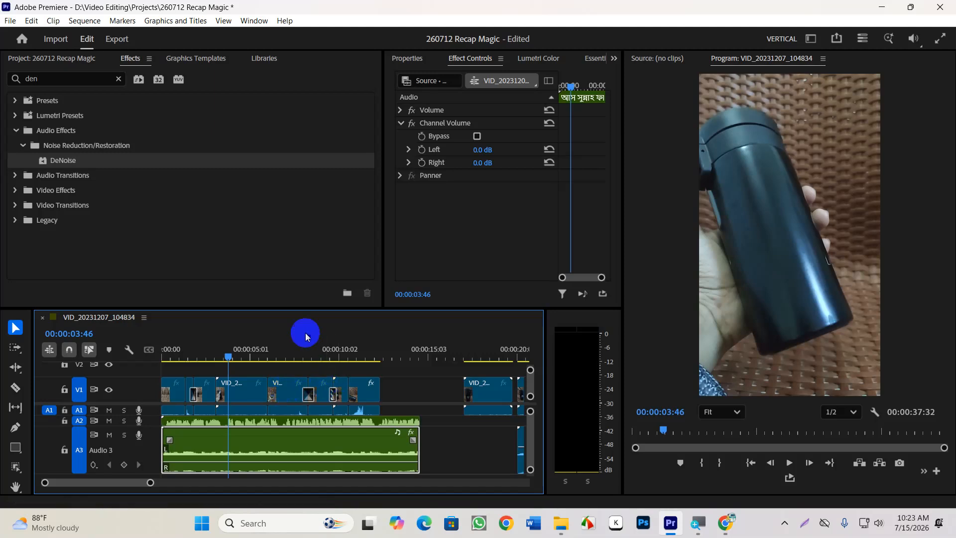
Play the sequence's first second to check how the nasheed begins.
drag(228, 349, 92, 368)
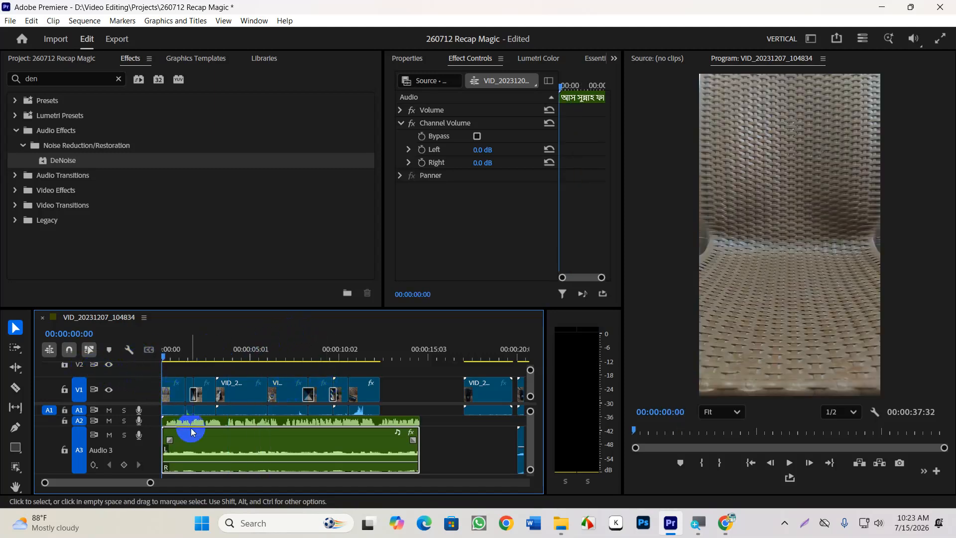
scroll(193, 439, up, 2)
scroll(192, 439, up, 4)
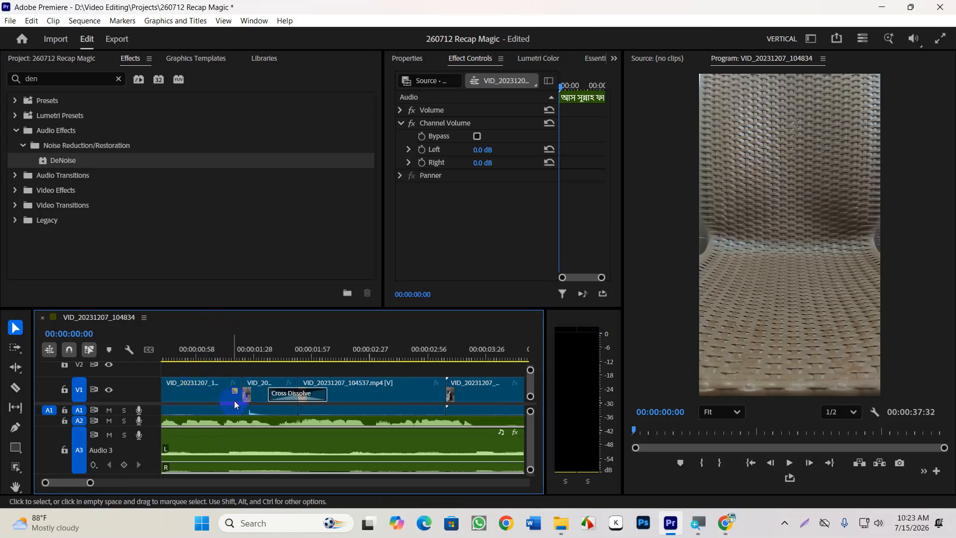
drag(243, 348, 40, 389)
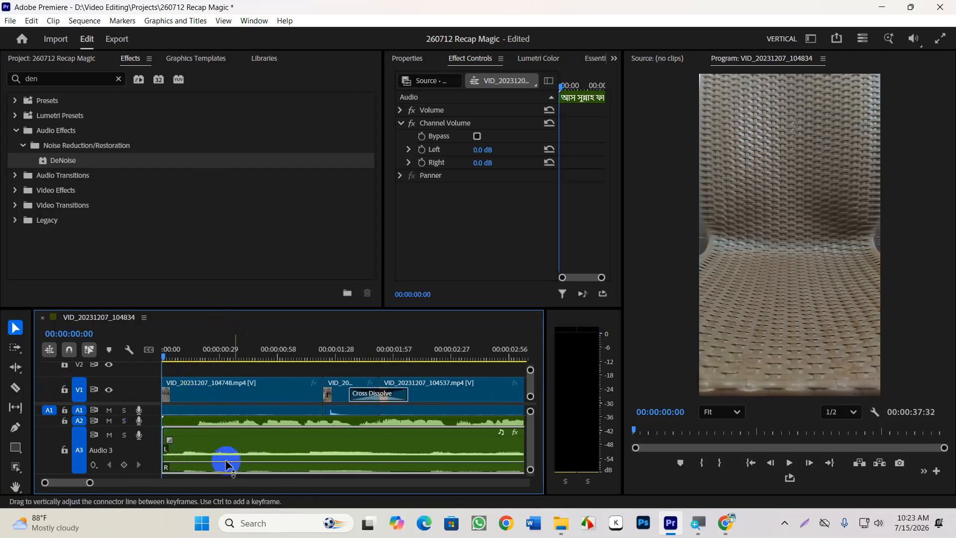
key(space)
key(space)
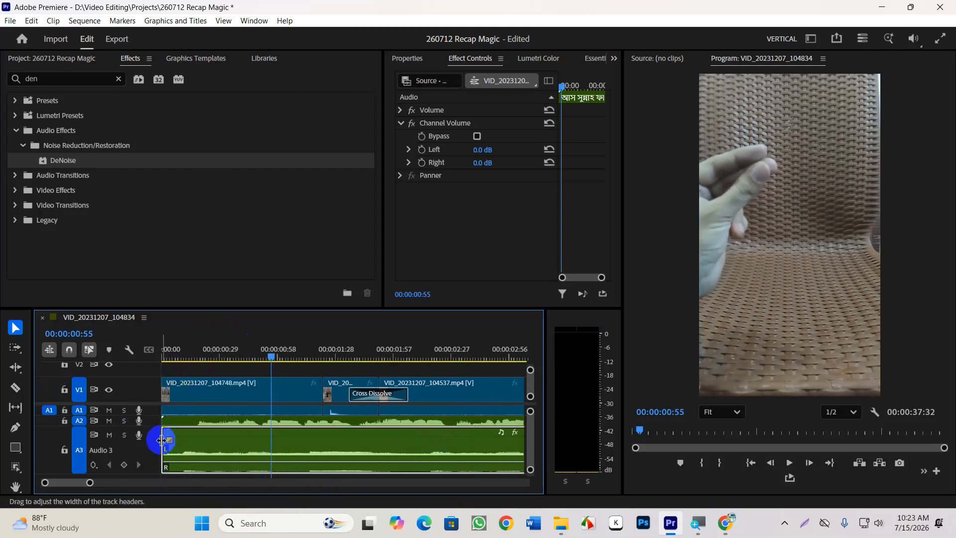
Trim the quiet opening from the nasheed on A3, keep its start aligned with the sequence start, and play the result.
mouse_move(164, 439)
mouse_down()
mouse_move(177, 443)
mouse_move(146, 444)
mouse_up()
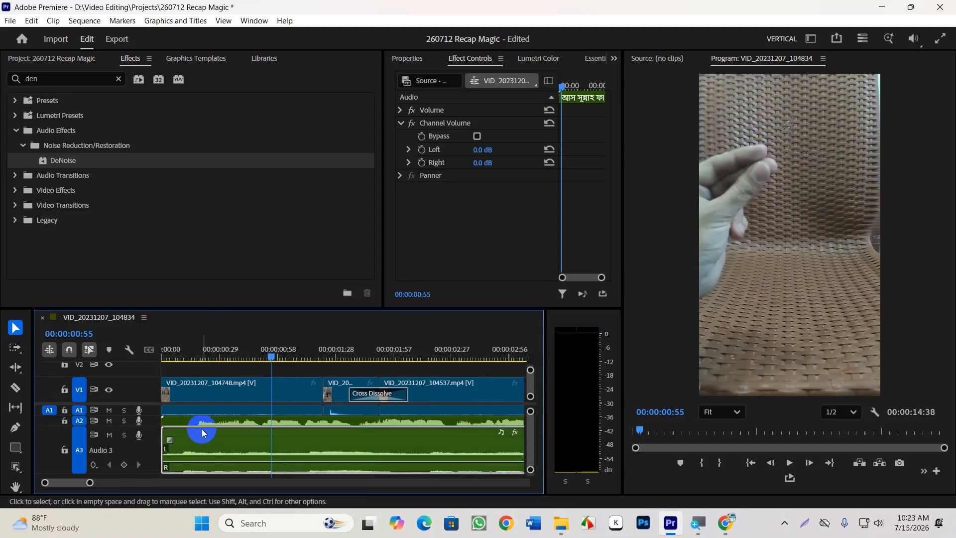
drag(271, 358, 107, 398)
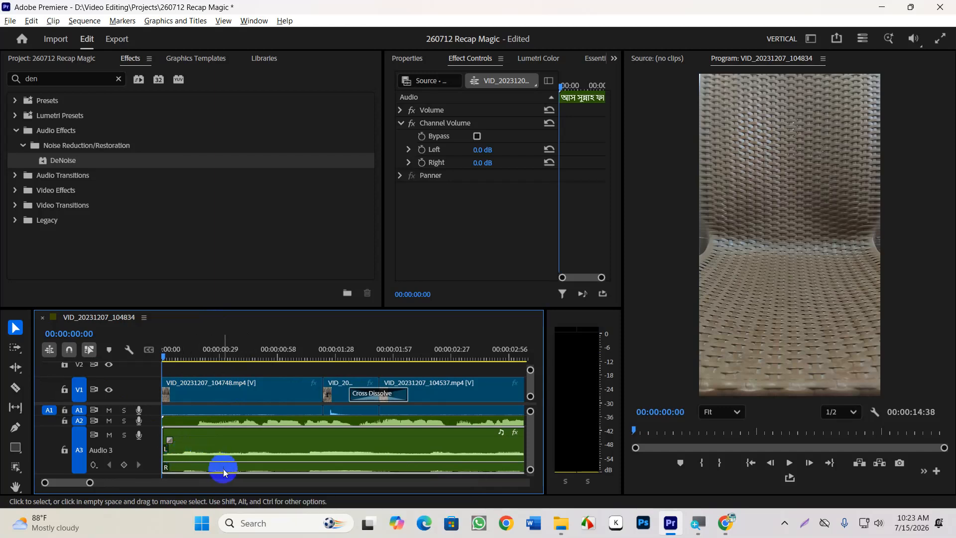
scroll(223, 468, down, 3)
scroll(170, 449, up, 1)
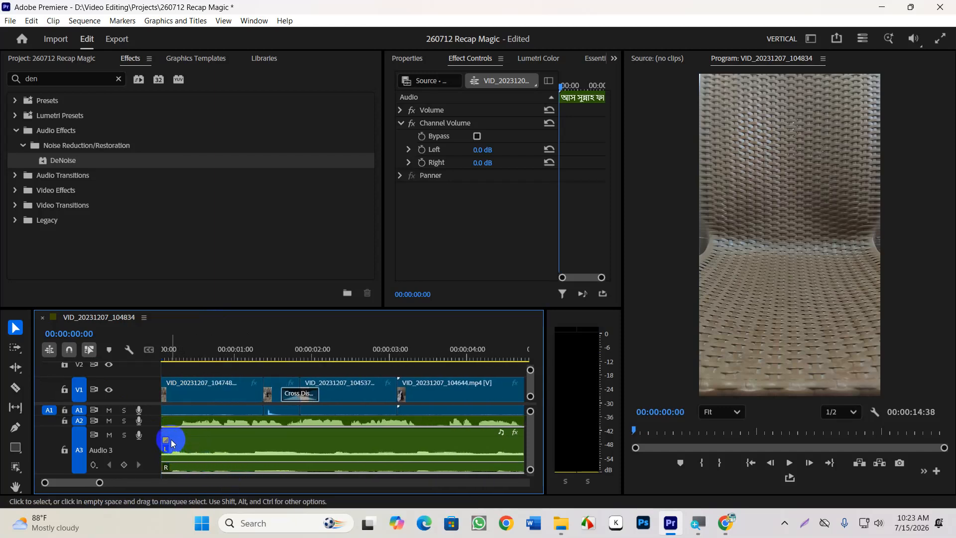
drag(163, 440, 206, 452)
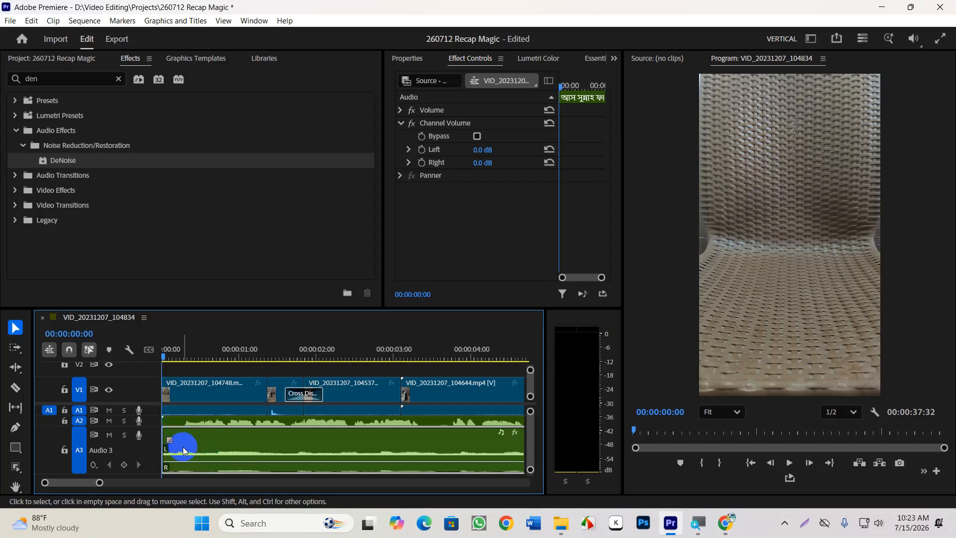
key(space)
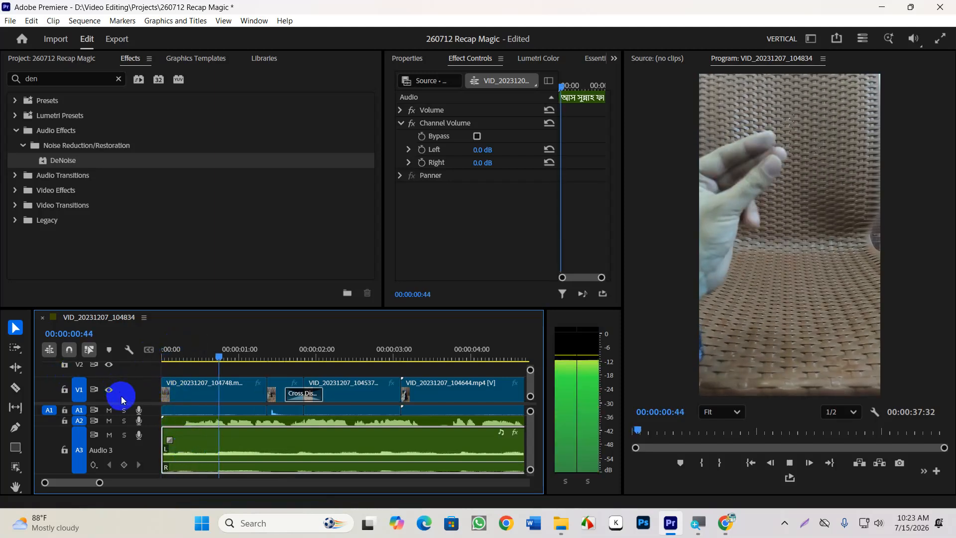
key(space)
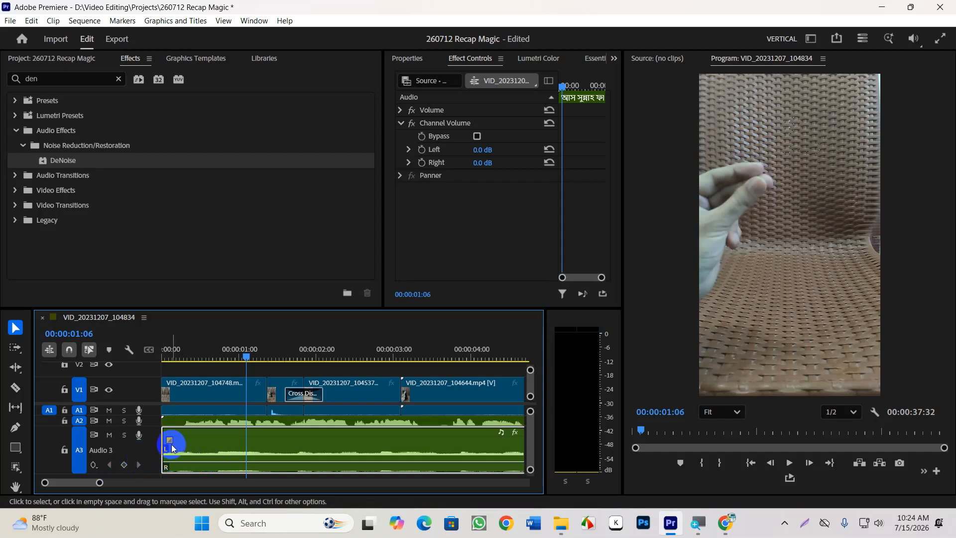
Extend the end of the nasheed on A3 to match the end of the ad audio on A2.
scroll(265, 456, down, 4)
scroll(273, 450, down, 1)
scroll(294, 441, up, 4)
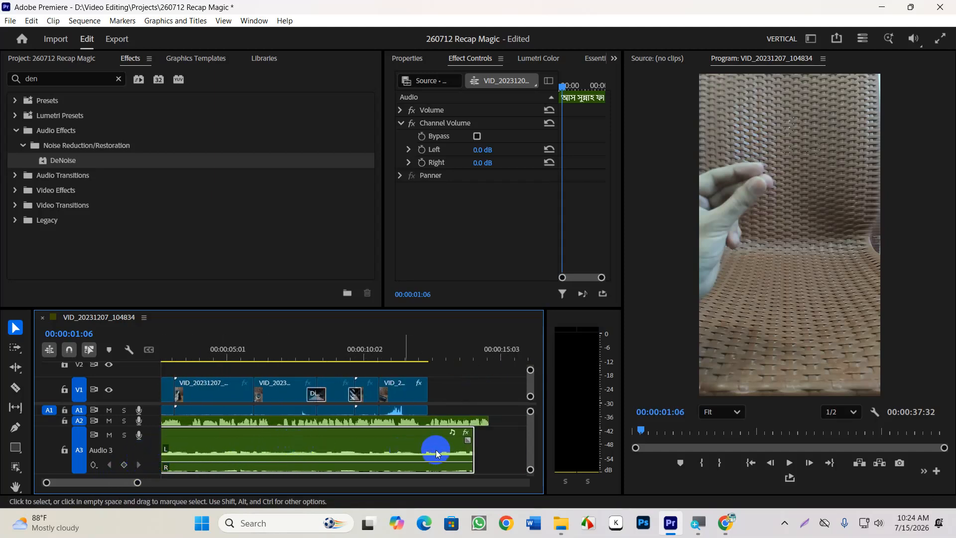
scroll(482, 438, up, 4)
drag(462, 436, 485, 438)
Play the closing seconds of the ad audio and nasheed to check how they end.
click(460, 360)
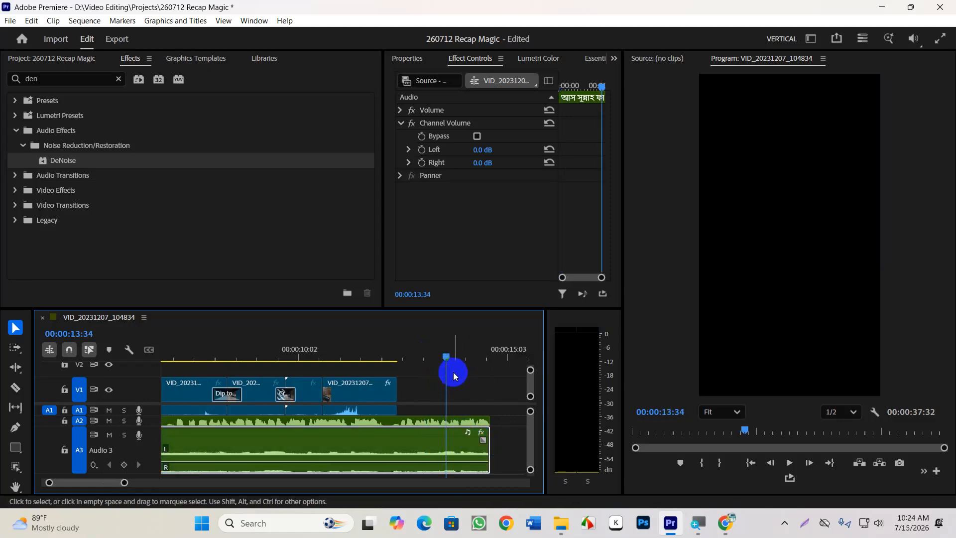
key(space)
key(space)
scroll(498, 412, down, 3)
drag(304, 354, 267, 363)
key(space)
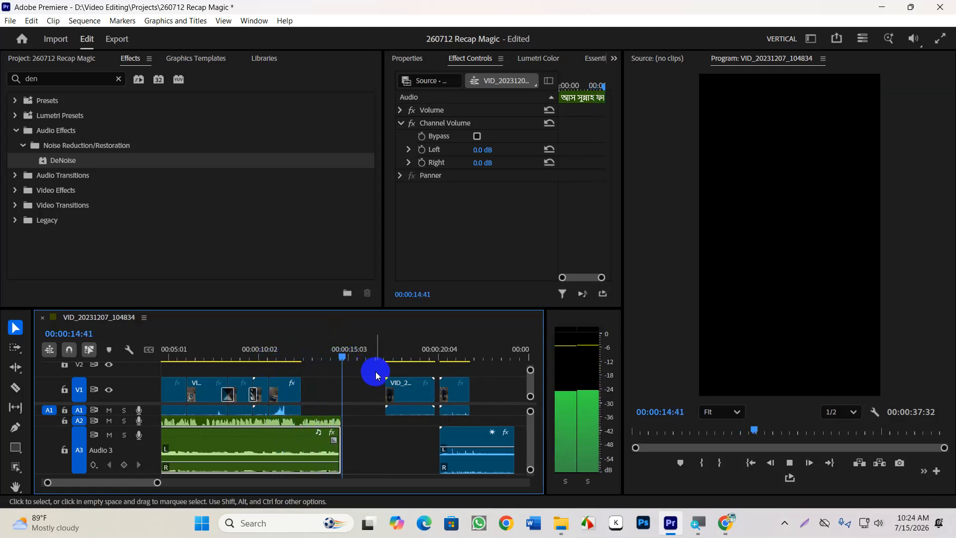
key(space)
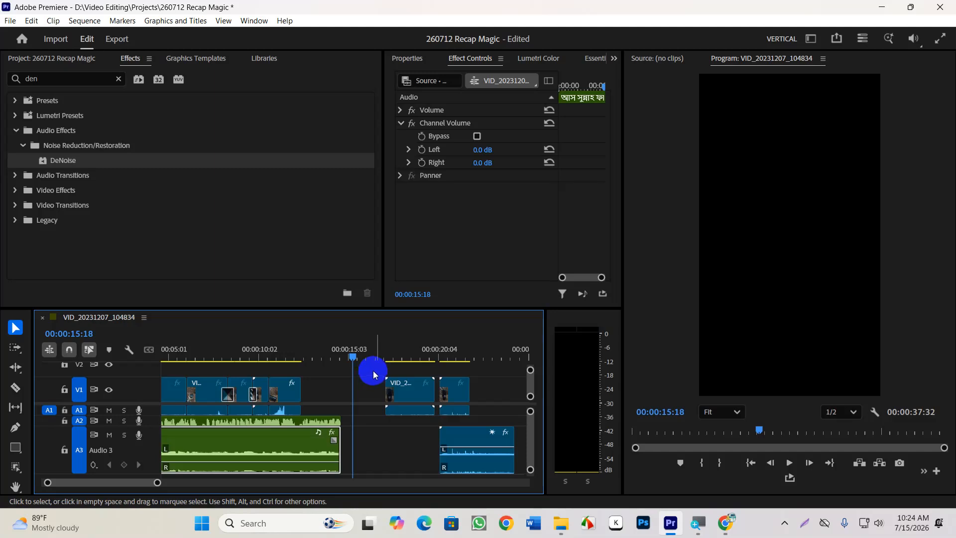
Apply the default audio transition to the end of the nasheed clip on A3.
click(338, 445)
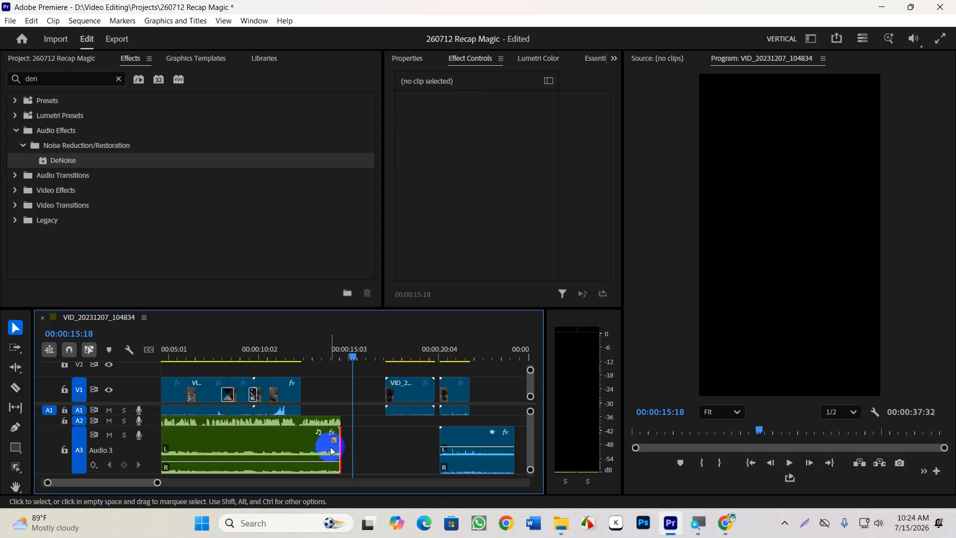
scroll(330, 450, up, 2)
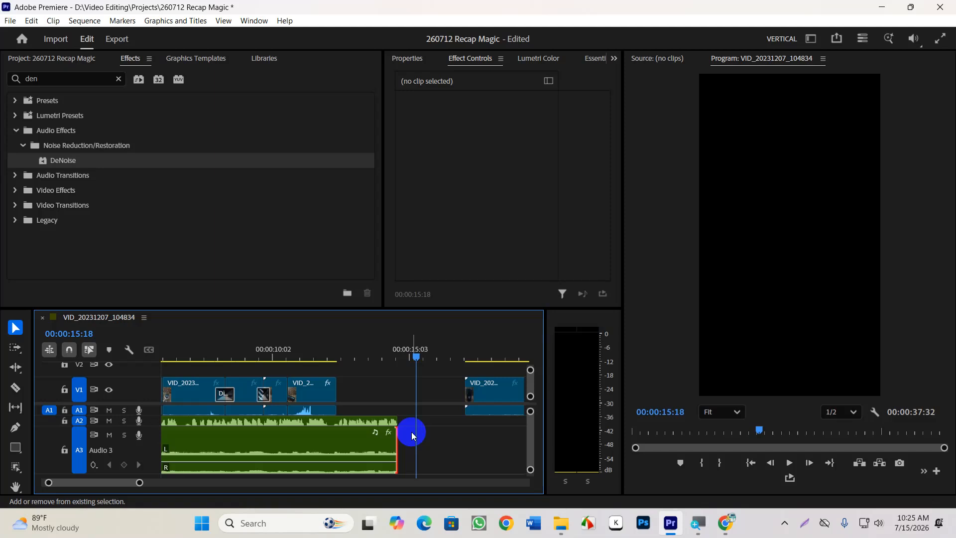
key(ctrl+shift+d)
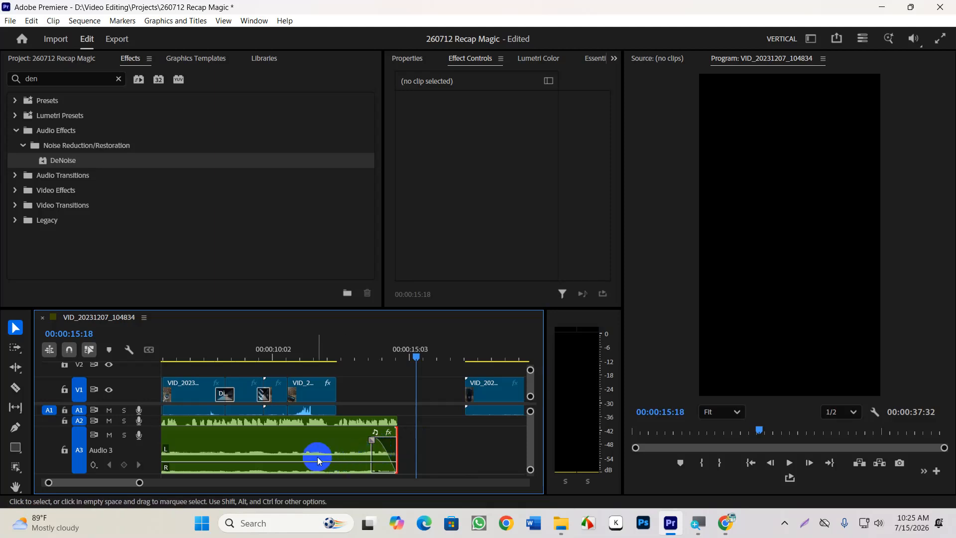
Play from about 00:00:13:36 through the end of the nasheed to check its fade-out.
scroll(347, 448, up, 4)
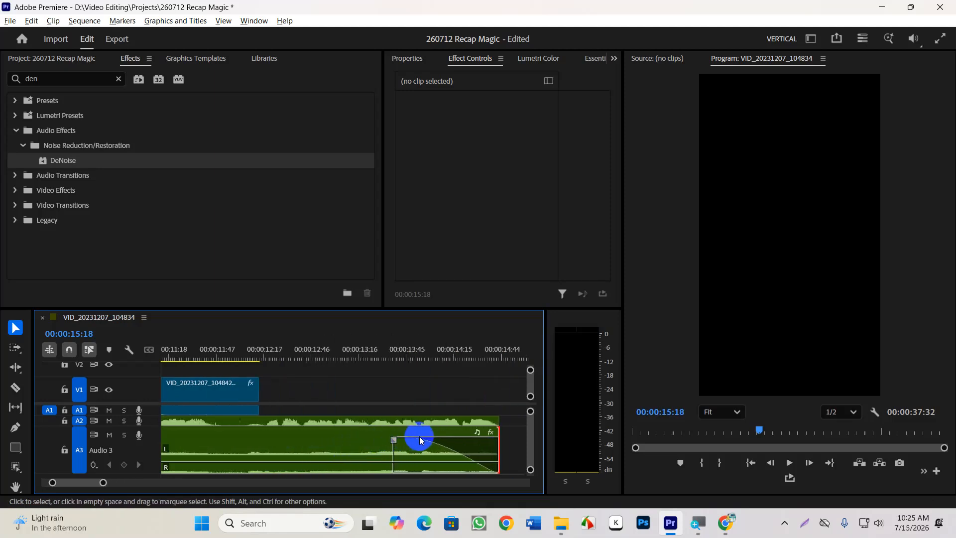
scroll(372, 388, down, 2)
click(357, 360)
drag(357, 359, 386, 362)
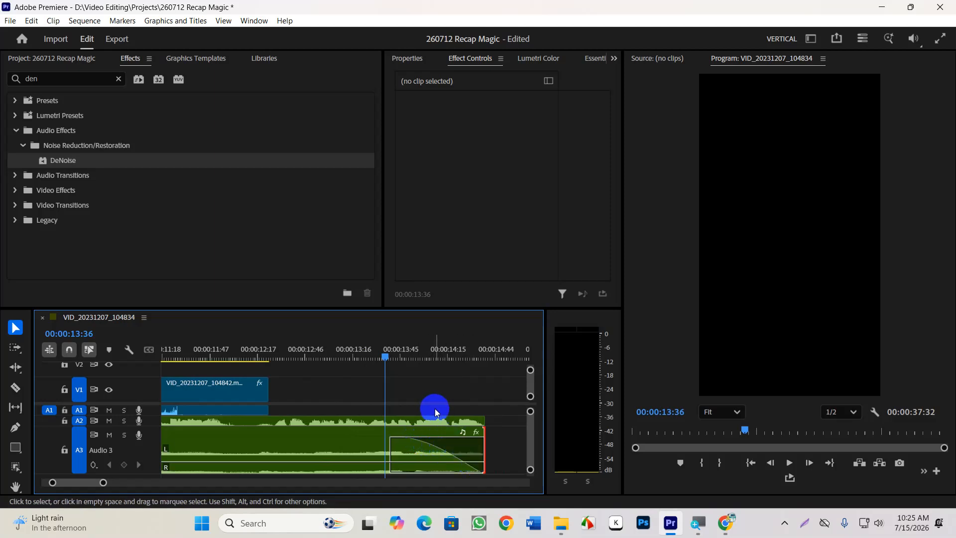
key(space)
key(space)
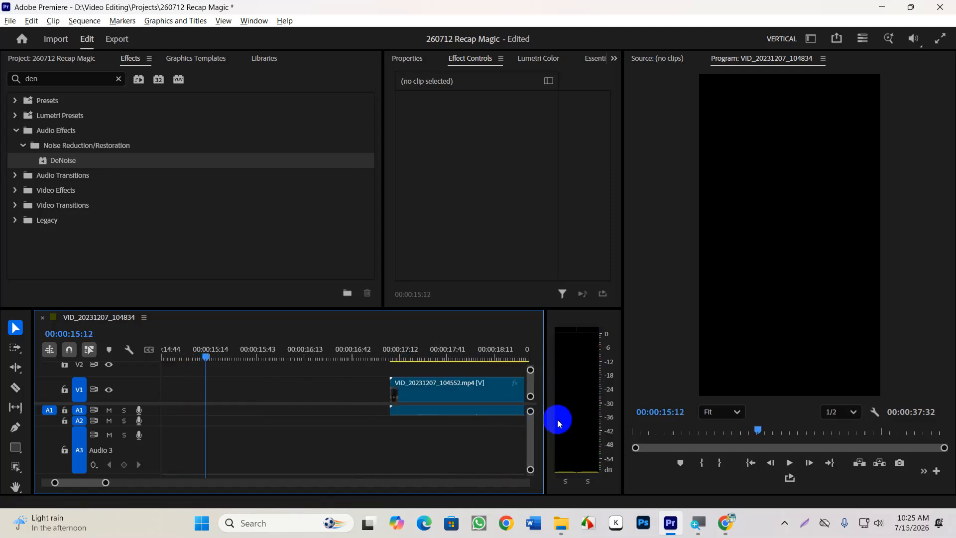
Extend the end of the ad audio clip on A2 slightly past the nasheed's end.
scroll(523, 426, down, 1)
scroll(299, 431, up, 1)
scroll(224, 431, up, 3)
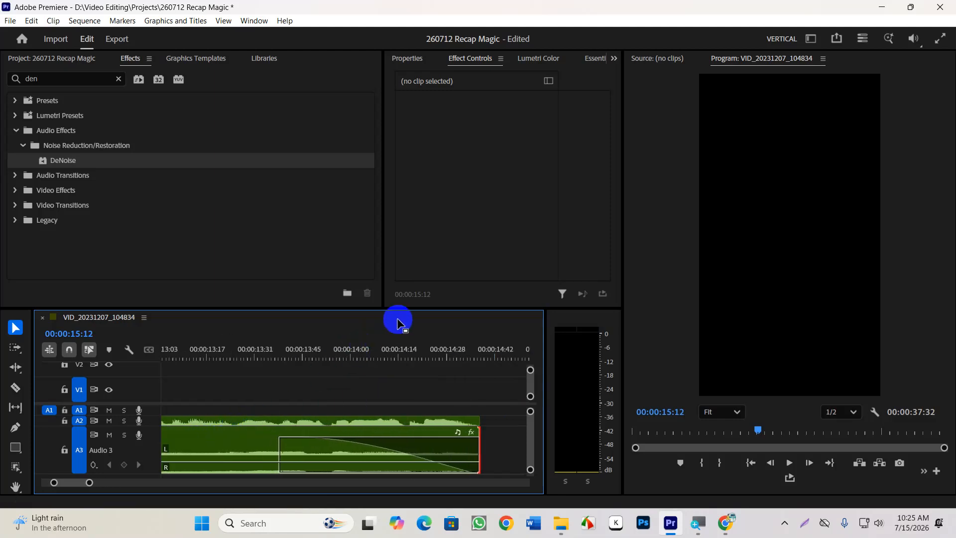
scroll(455, 438, down, 1)
drag(476, 420, 507, 423)
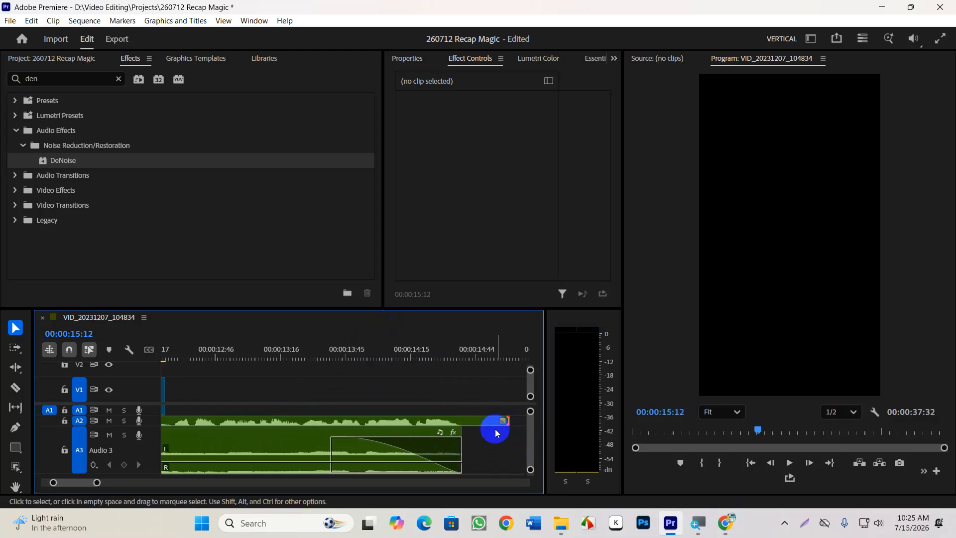
Extend the end of the nasheed on A3 to match the ad audio's end, and play the closing part from about 00:00:13:54.
drag(459, 450, 507, 450)
drag(412, 357, 367, 358)
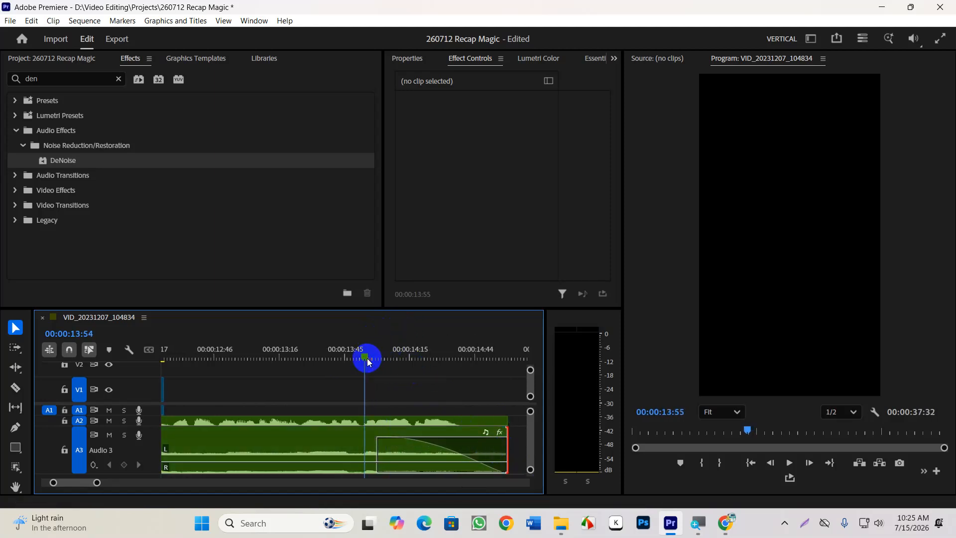
key(space)
key(space)
key(minus)
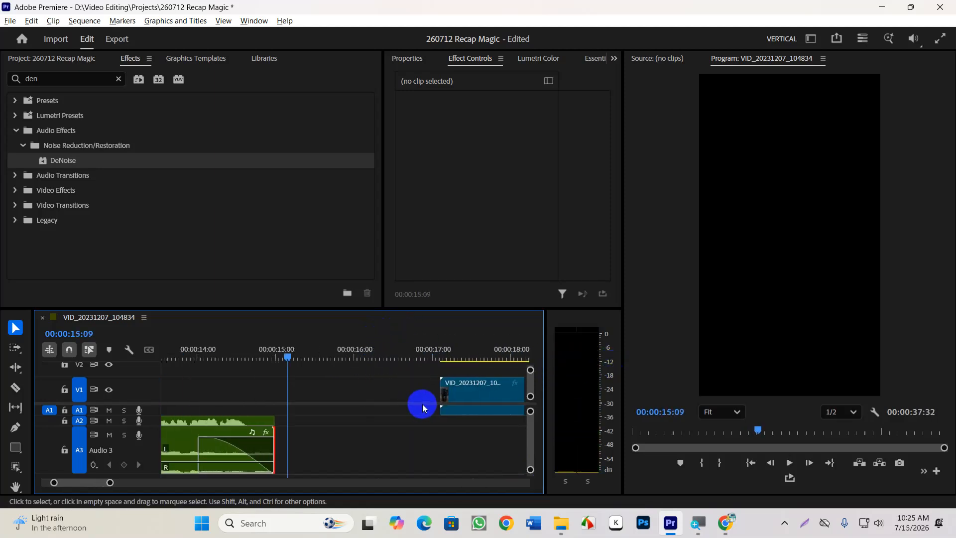
Extend the ends of the ad audio on A2 and the nasheed on A3 to 00:00:15:15 and play the ending.
drag(274, 421, 292, 441)
drag(287, 354, 187, 371)
key(space)
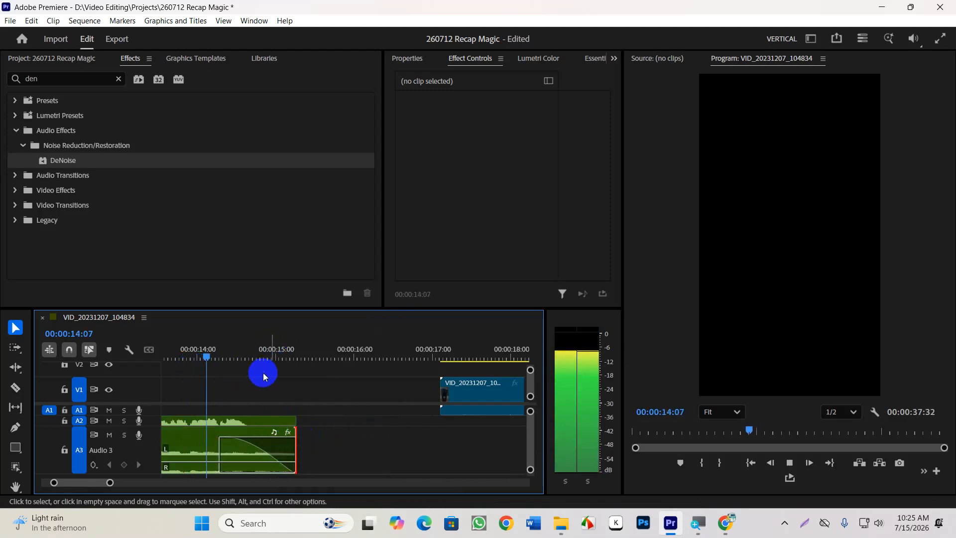
key(space)
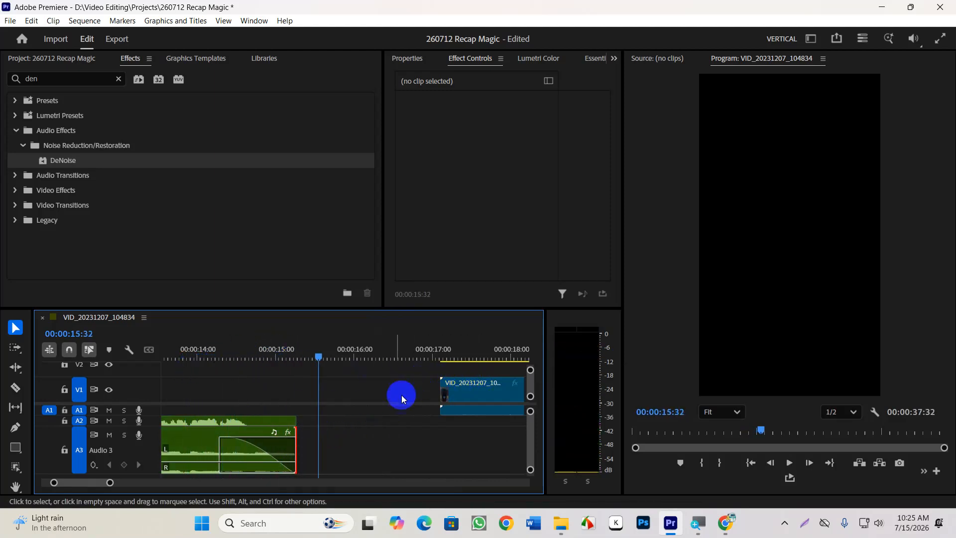
Try a longer fade-out on the nasheed starting near 00:00:13:00, and play it from about 00:00:10:00.
scroll(280, 417, up, 2)
scroll(361, 423, down, 1)
scroll(334, 433, up, 4)
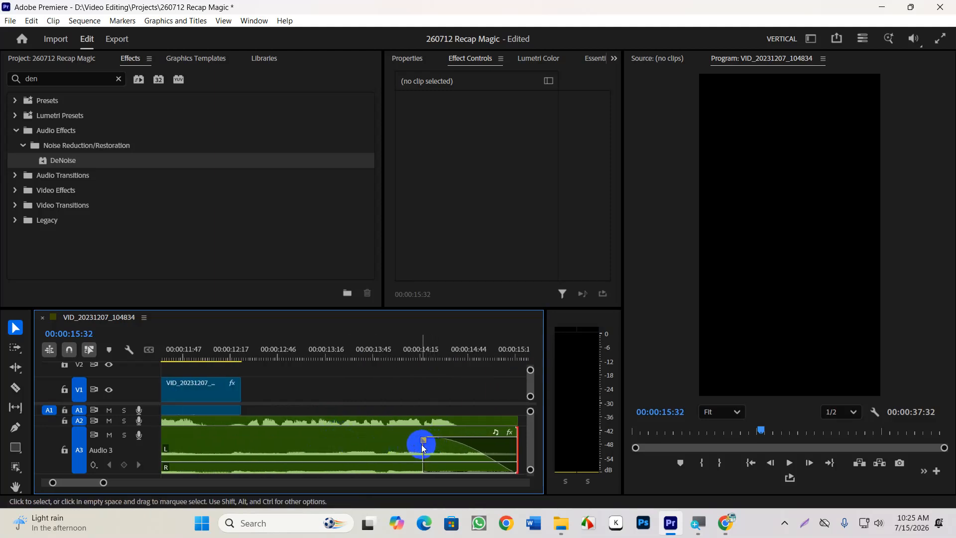
drag(423, 447, 304, 444)
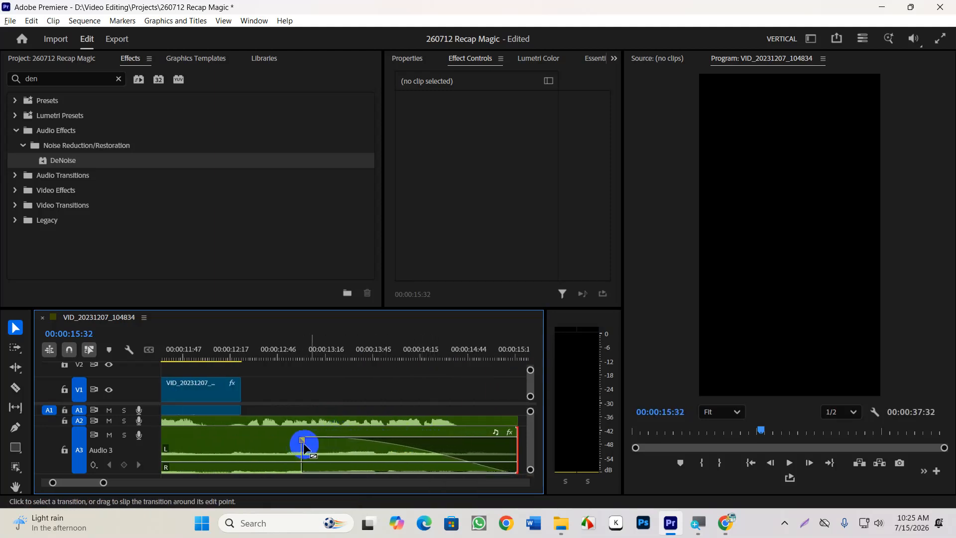
scroll(399, 440, down, 2)
click(275, 350)
key(space)
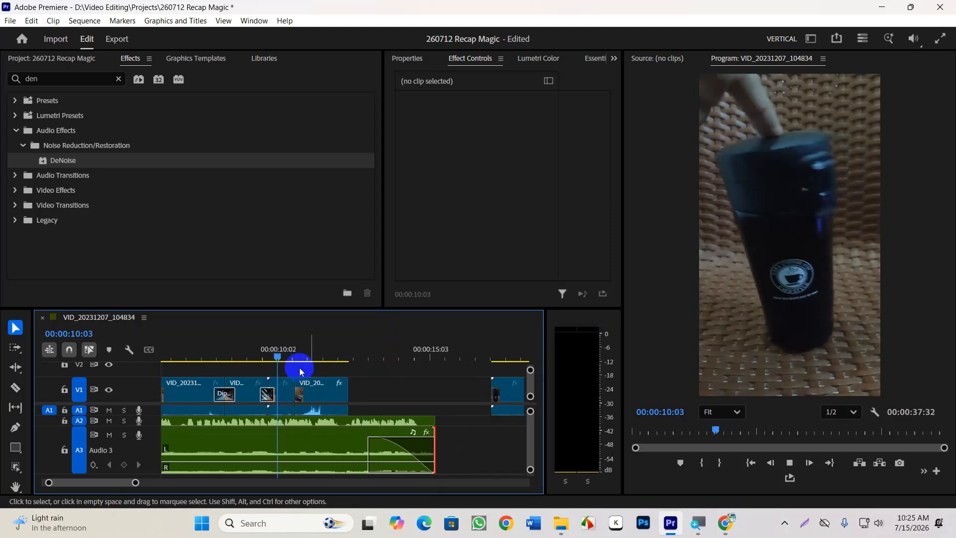
scroll(385, 390, down, 1)
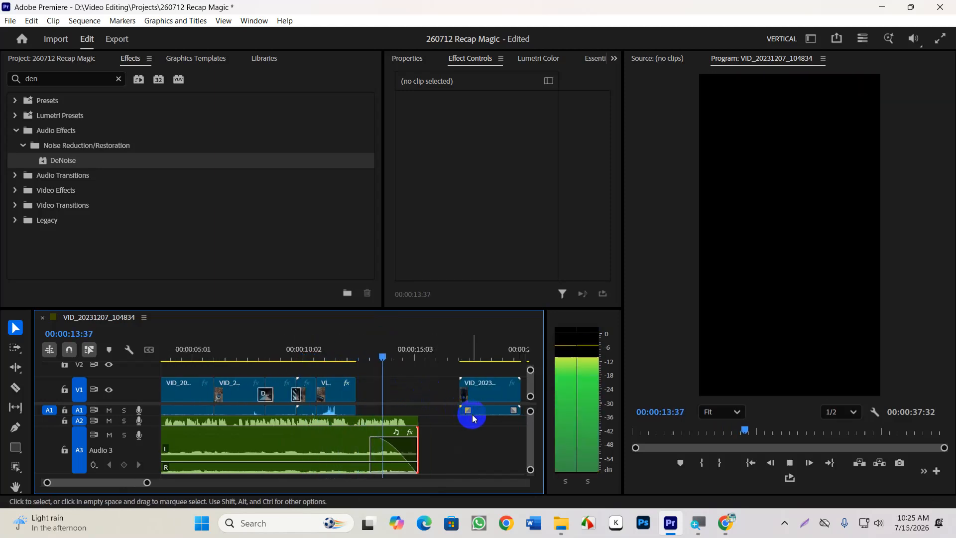
key(space)
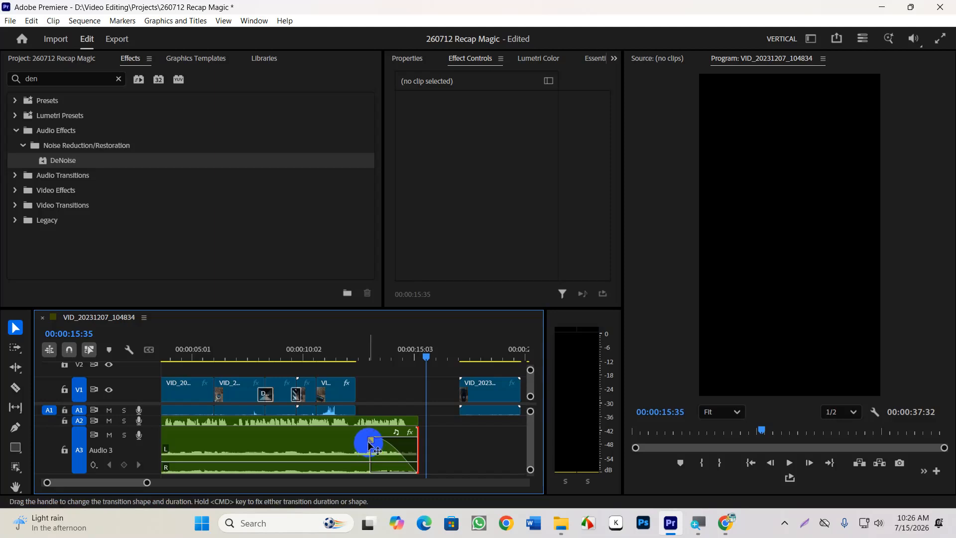
Collapse the nasheed's fade-out completely and play from 00:00:13:01 to hear the ending without it.
drag(370, 441, 419, 432)
click(368, 358)
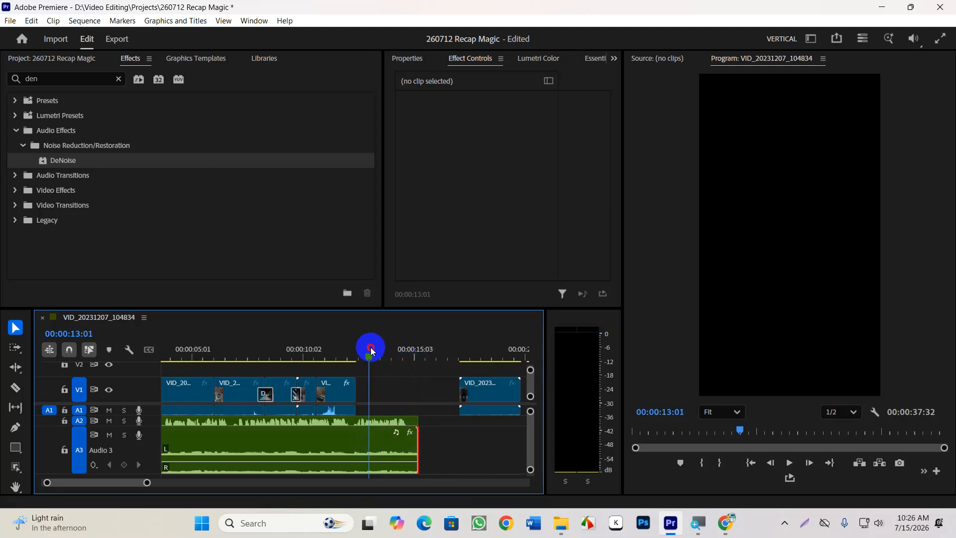
key(space)
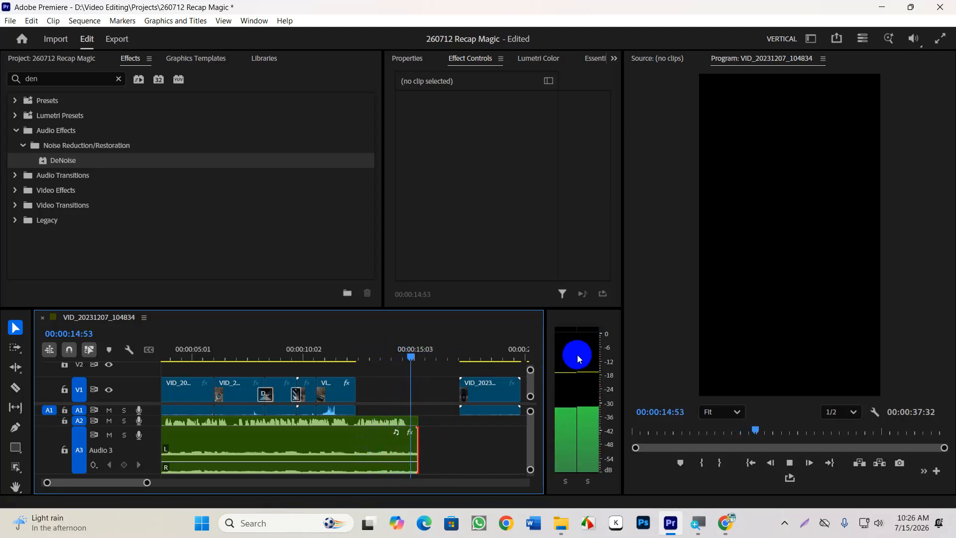
key(space)
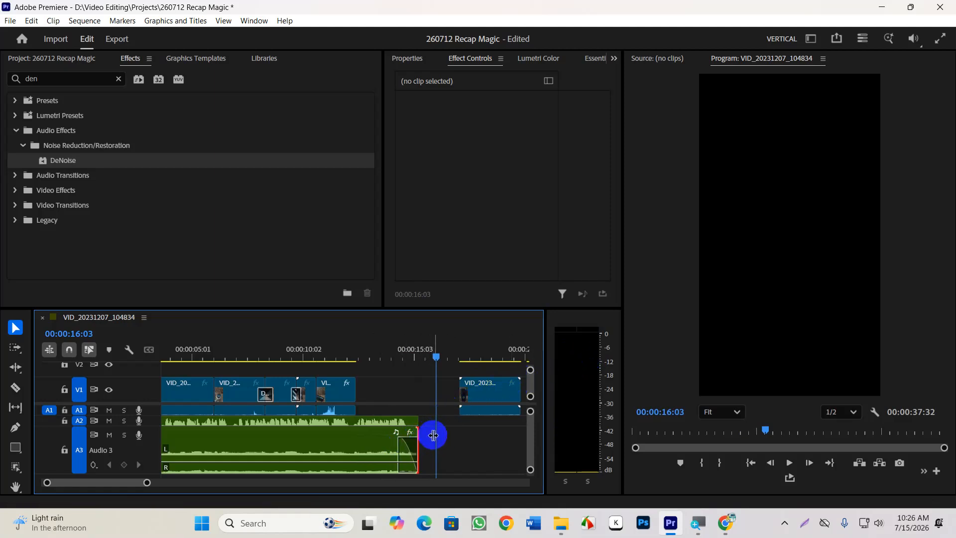
Restore the fade-out at the end of the nasheed on A3 and lengthen it to a duration of 00:00:01:37.
alt+scroll(324, 438, up, 3)
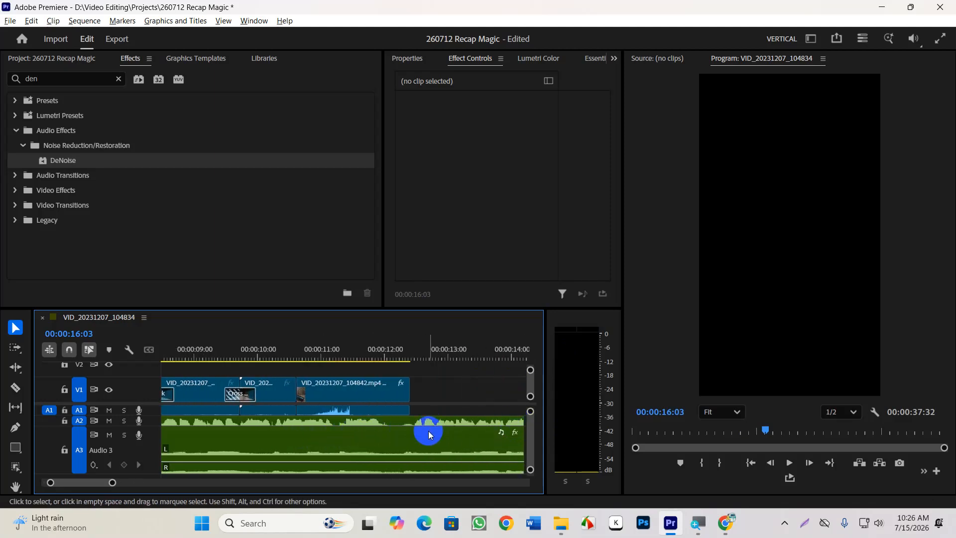
alt+scroll(427, 428, down, 2)
drag(495, 440, 470, 442)
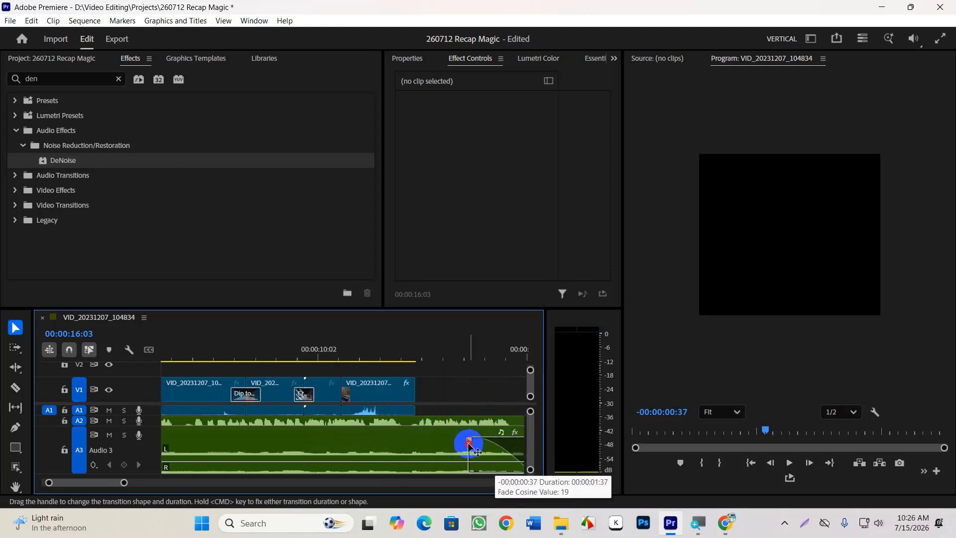
Return to the beginning of the sequence and apply the default audio transition to the start of the nasheed on A3.
alt+scroll(482, 441, down, 3)
drag(306, 354, 81, 377)
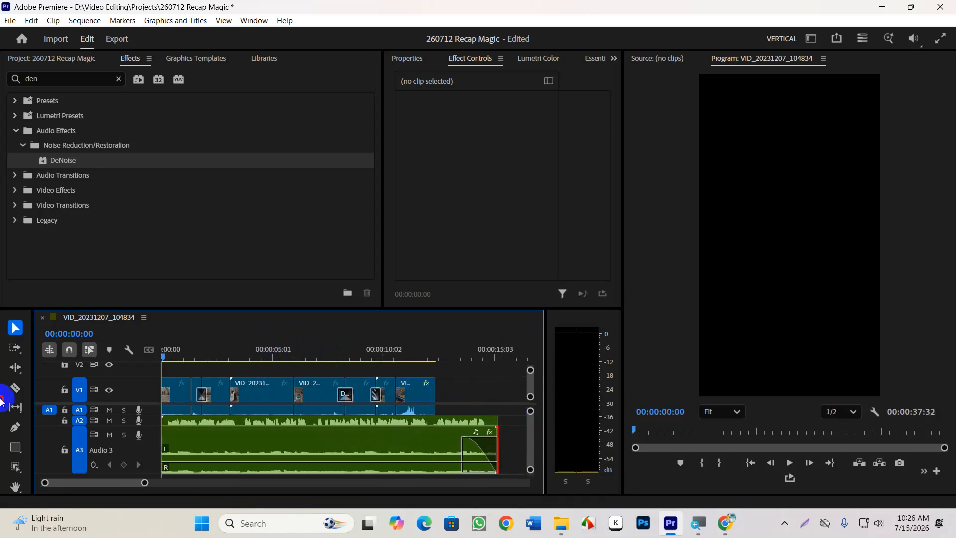
click(168, 435)
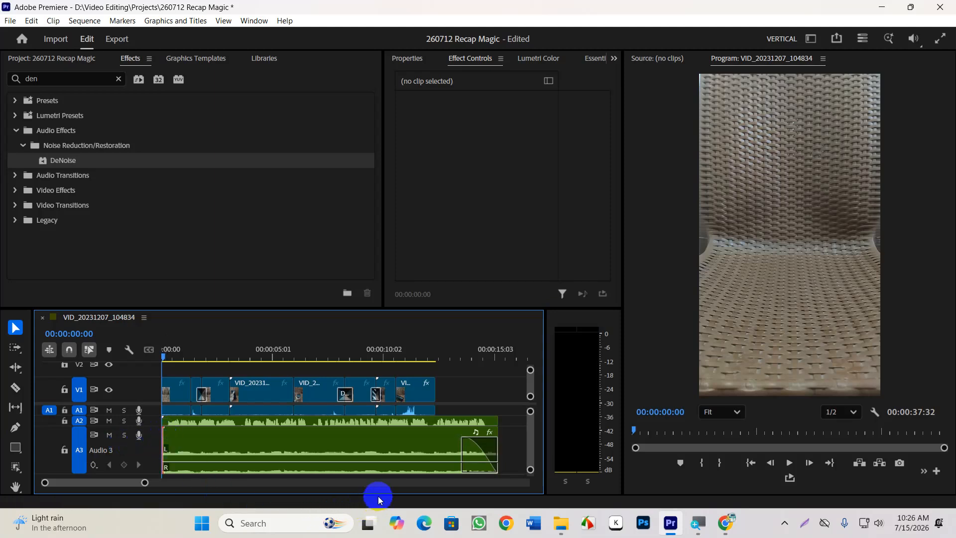
click(367, 466)
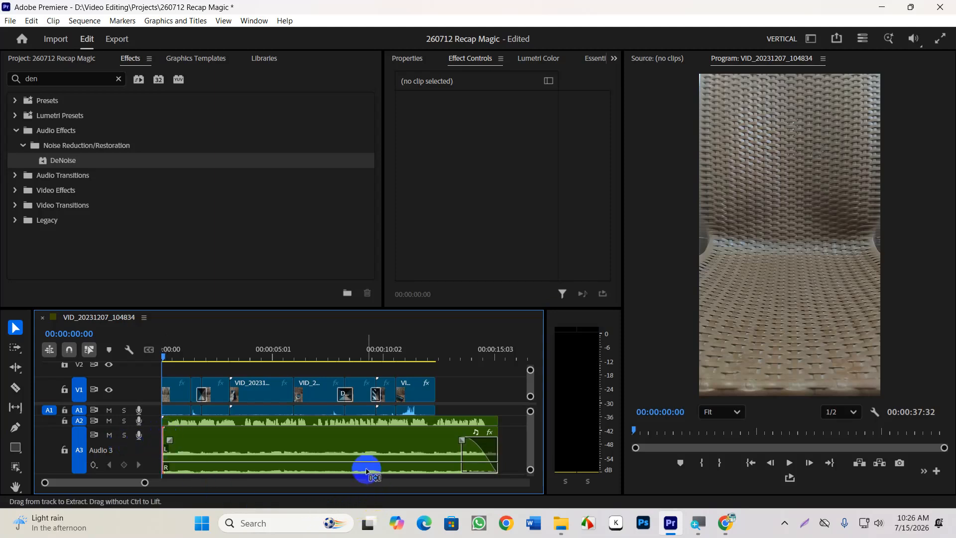
key(ctrl+shift+d)
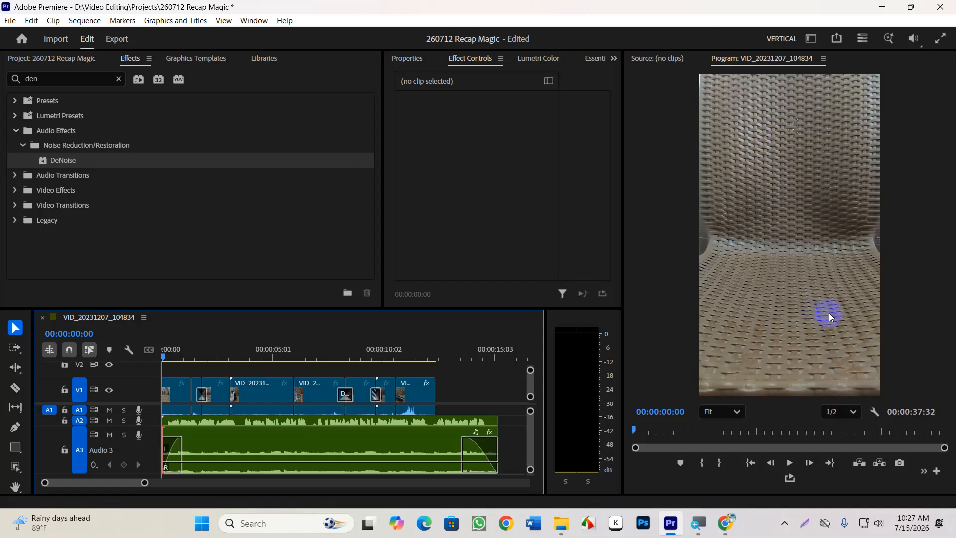
Open the Audio Gain settings of the ad audio clip on A2 to review the normalization options.
right_click(892, 354)
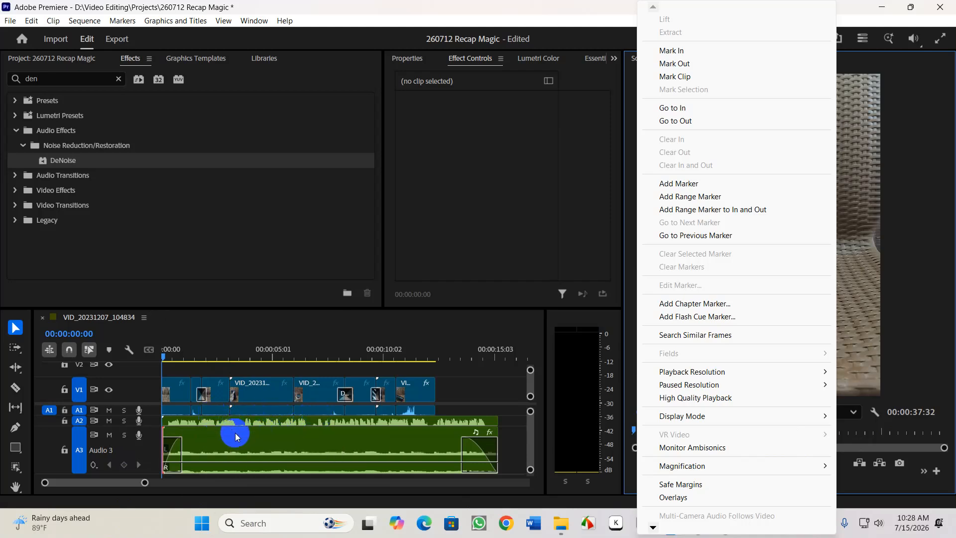
click(227, 411)
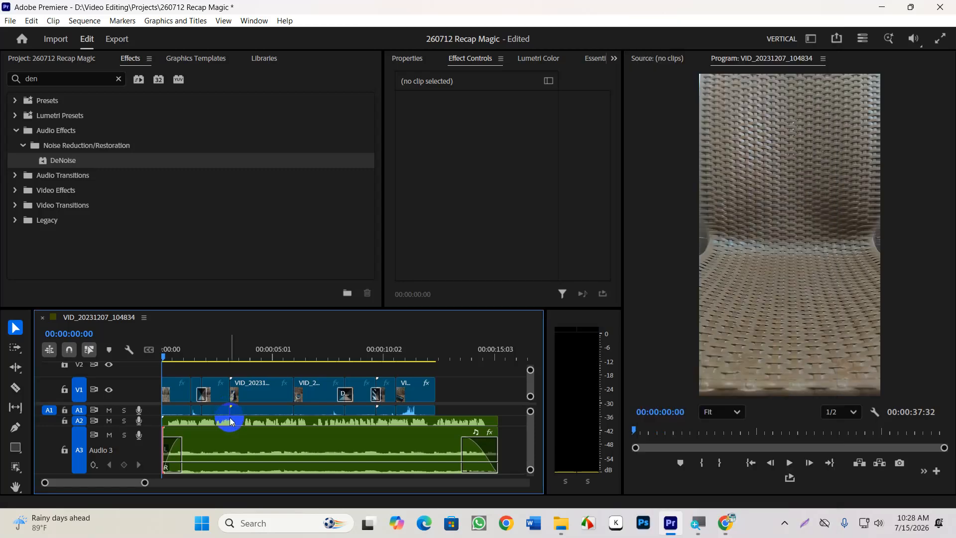
right_click(229, 412)
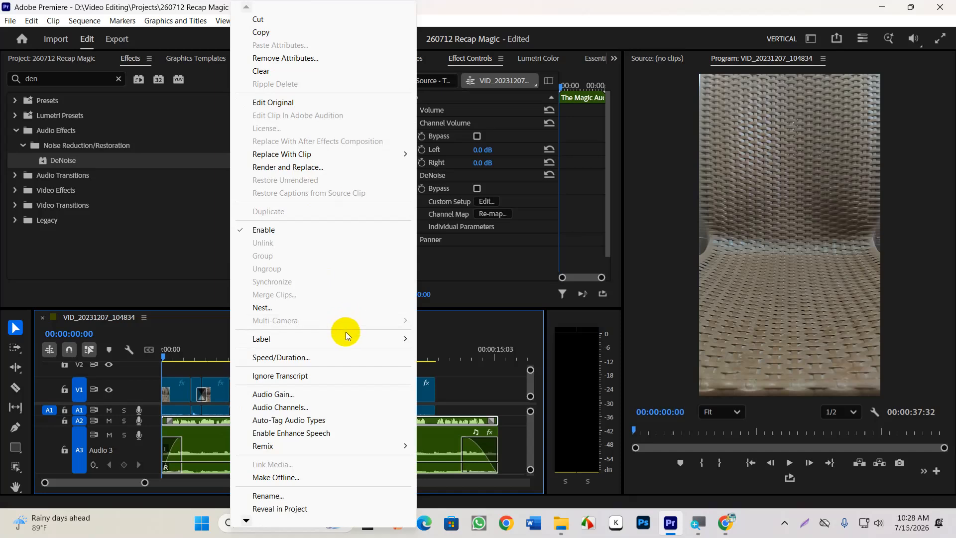
click(314, 396)
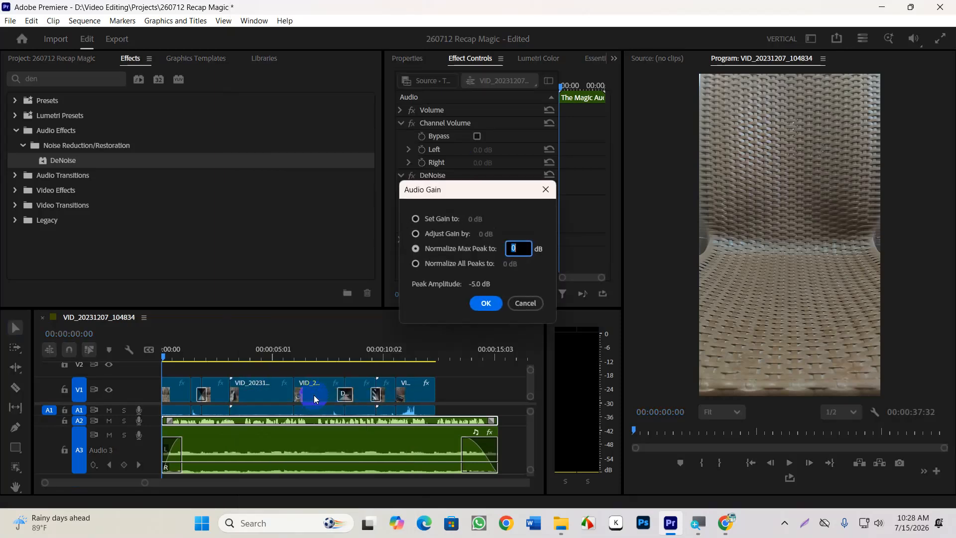
click(545, 194)
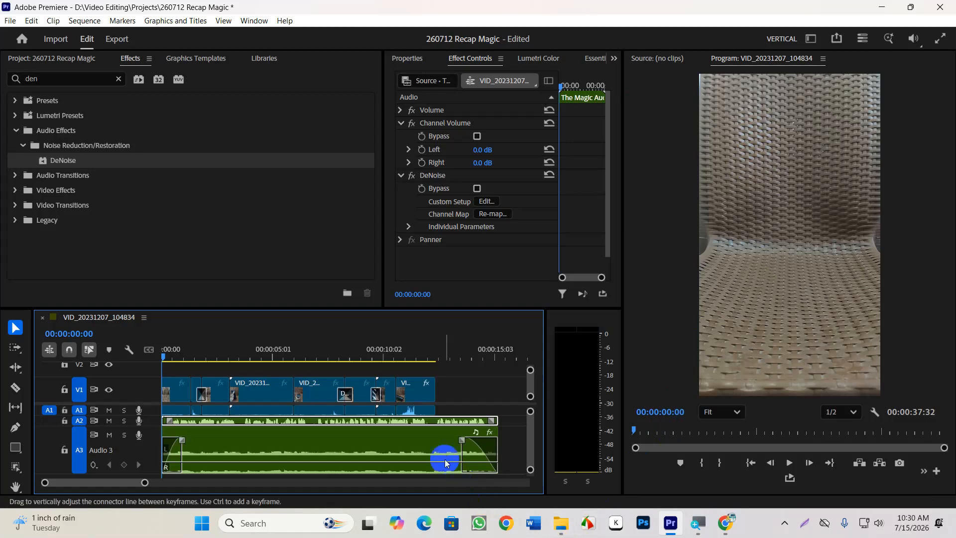
right_click(442, 441)
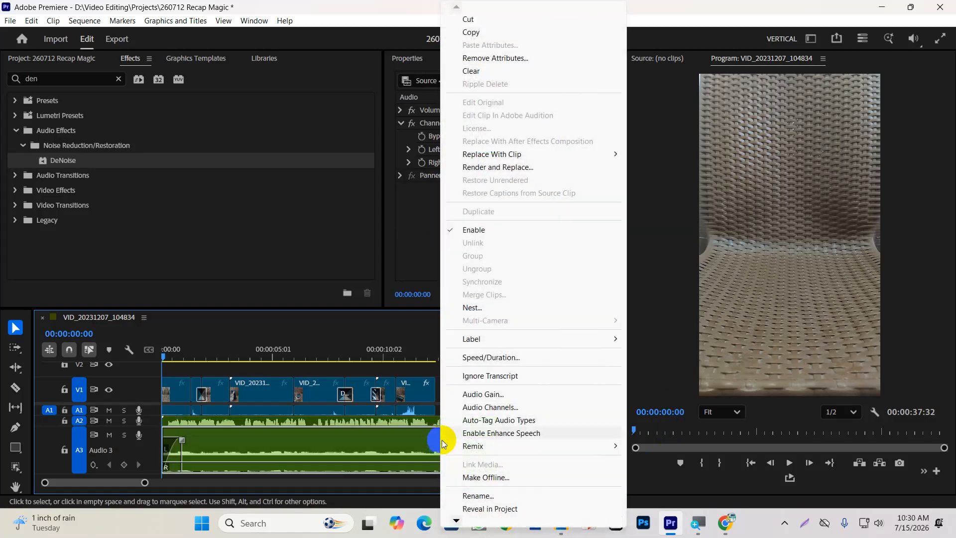
click(513, 393)
click(524, 251)
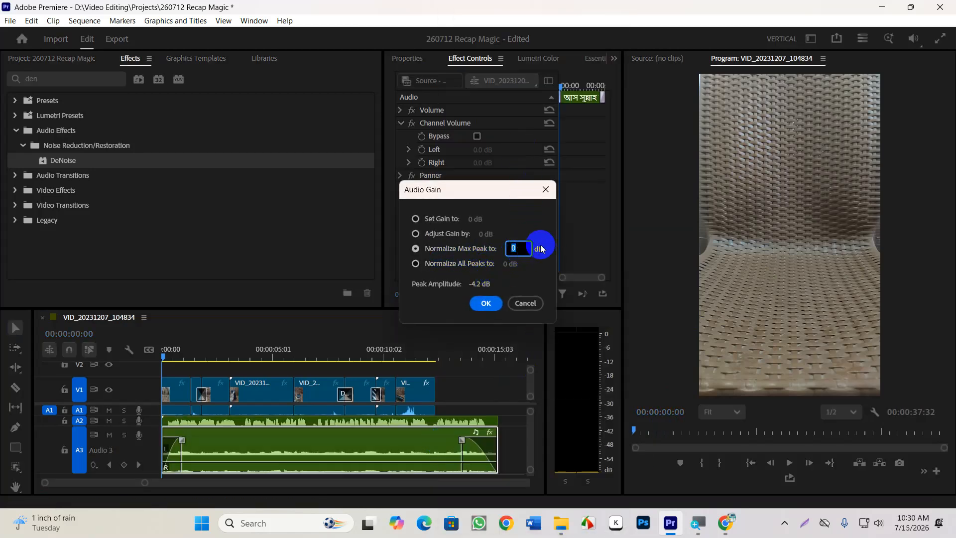
double_click(523, 249)
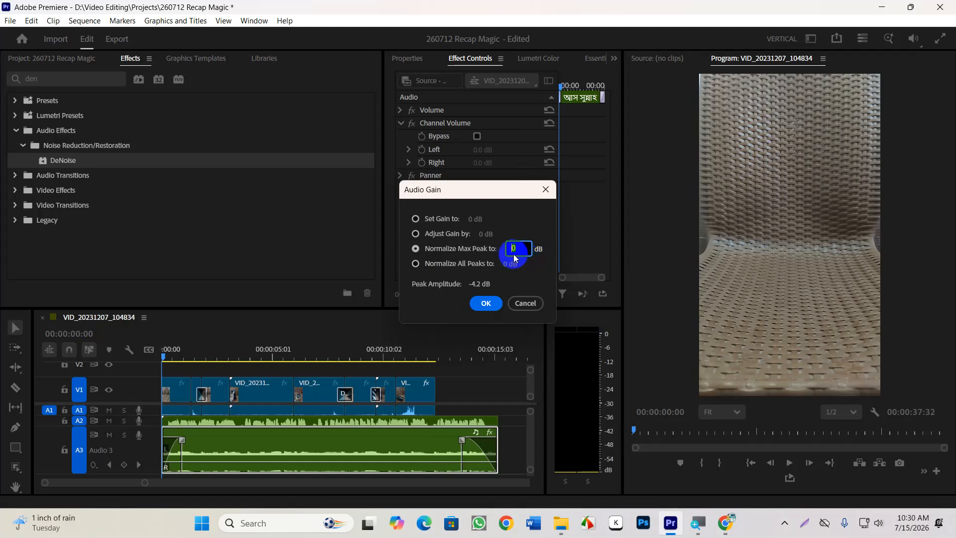
text(-1)
click(522, 305)
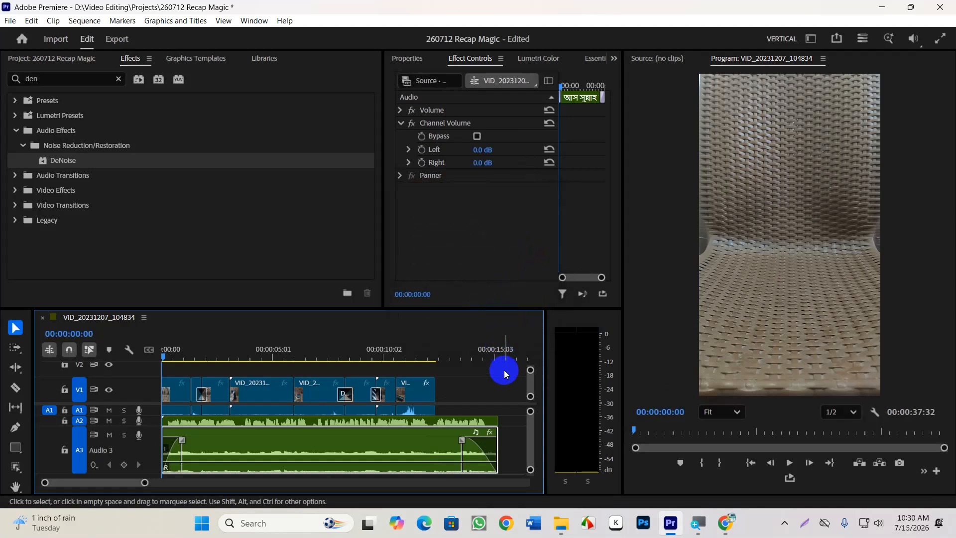
Clear the effects search and look up the DeNoise audio effect with the term "den".
click(119, 79)
click(489, 403)
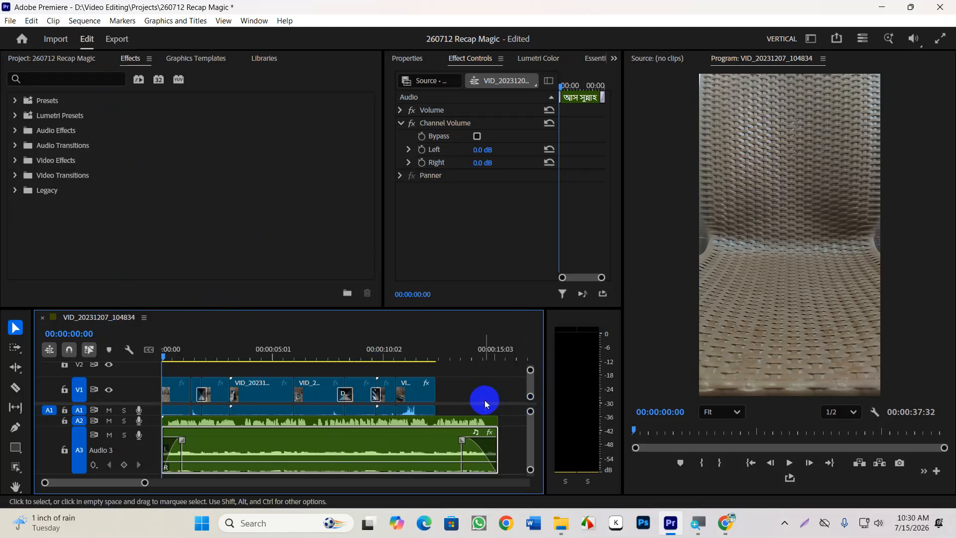
click(121, 59)
click(61, 78)
text(den)
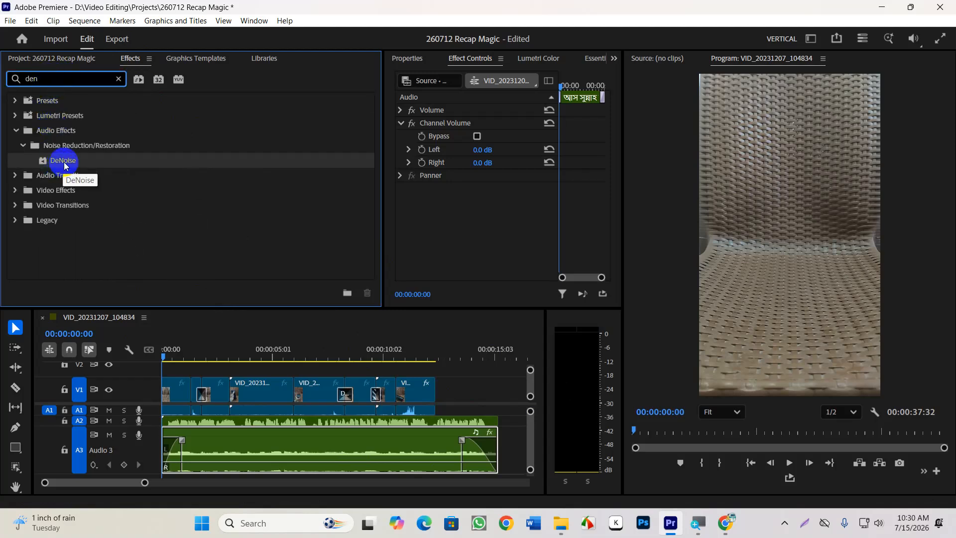
drag(65, 166, 250, 443)
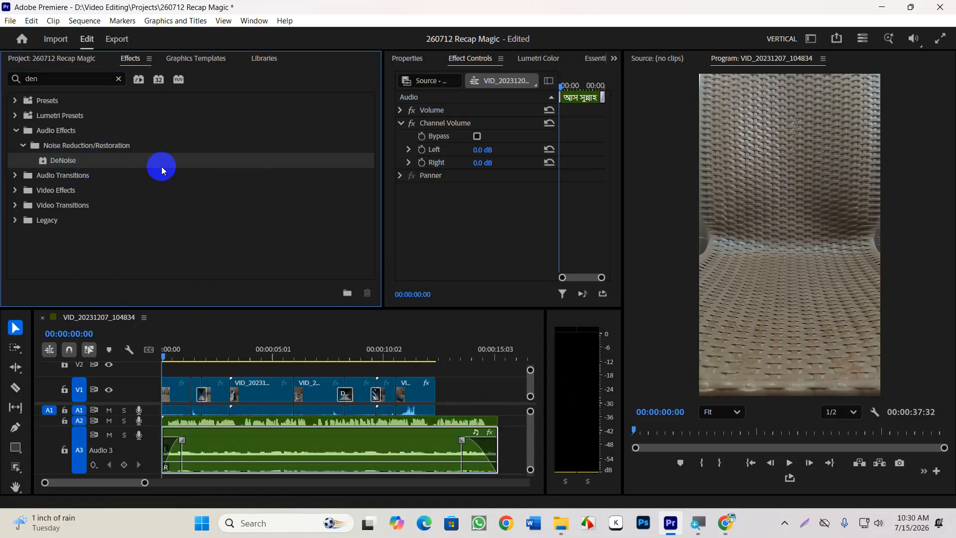
Move the playhead to 00:00:02:03, and mute and unmute the ad audio track A2.
drag(355, 357, 207, 391)
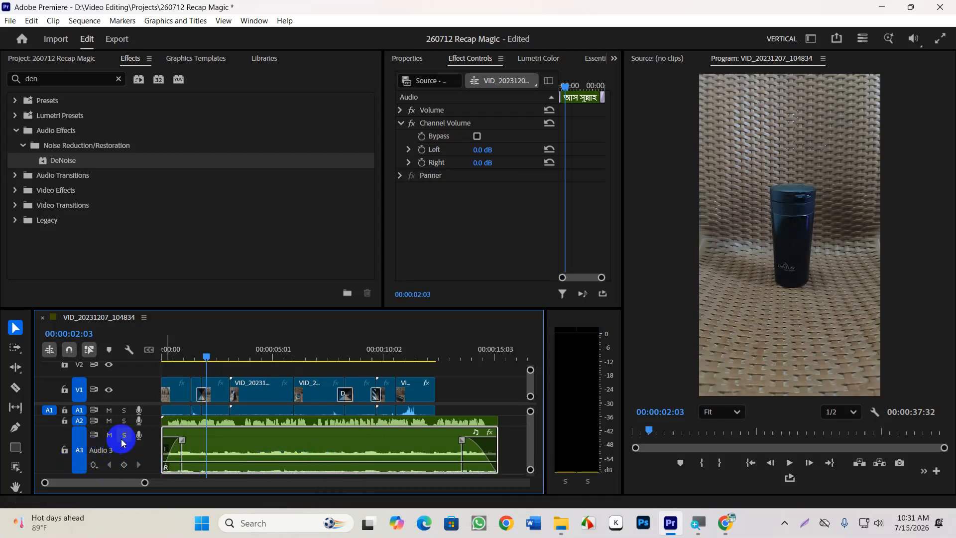
click(110, 421)
click(110, 422)
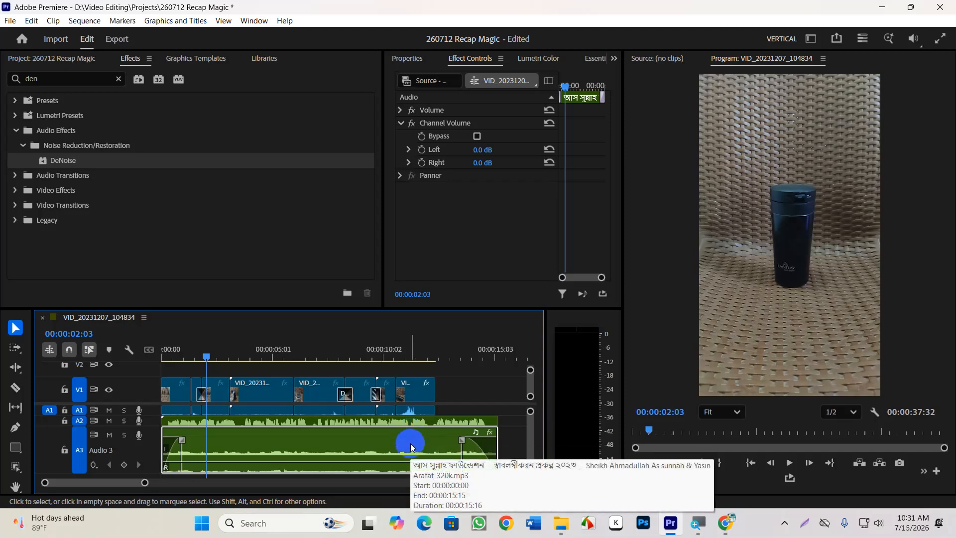
Select the start edit point of the nasheed on A3 and place the playhead at 00:00:15:08 near its end.
click(164, 456)
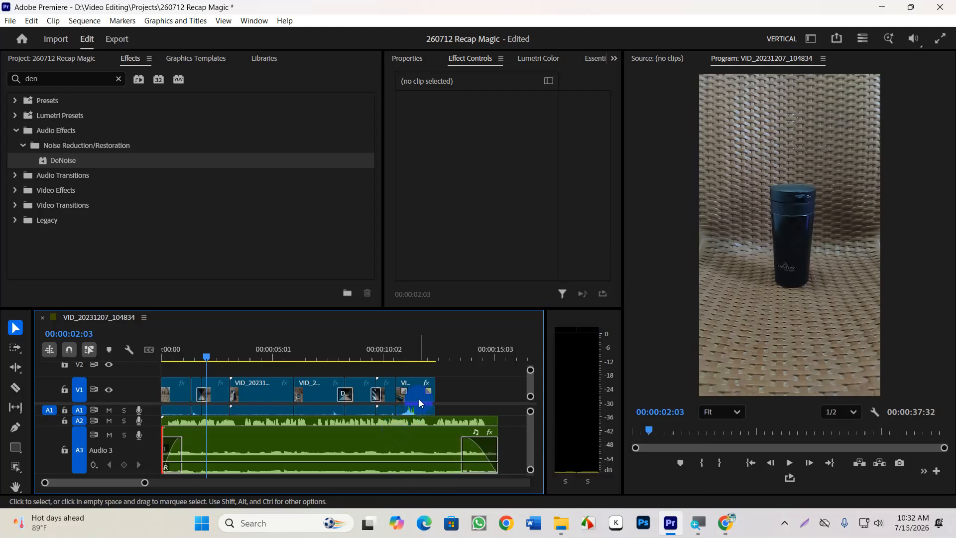
click(498, 351)
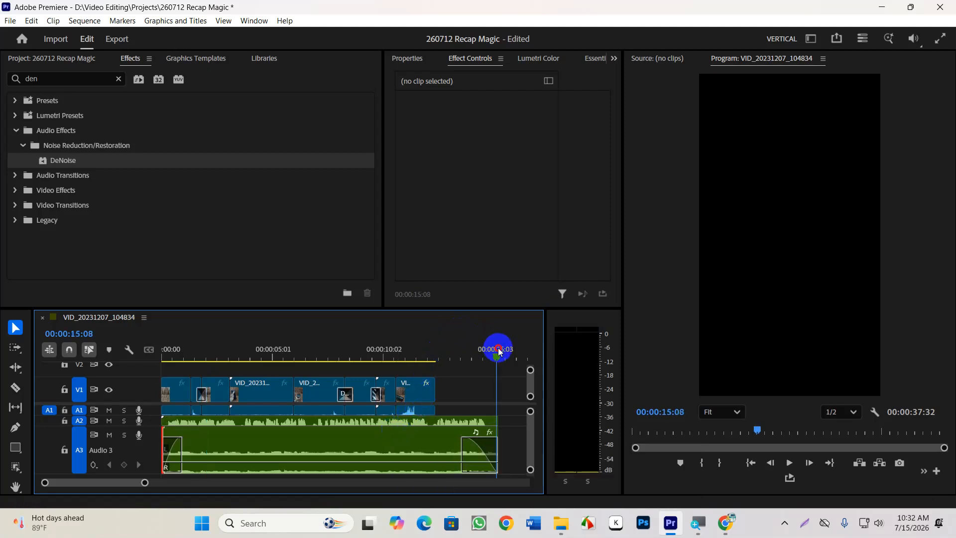